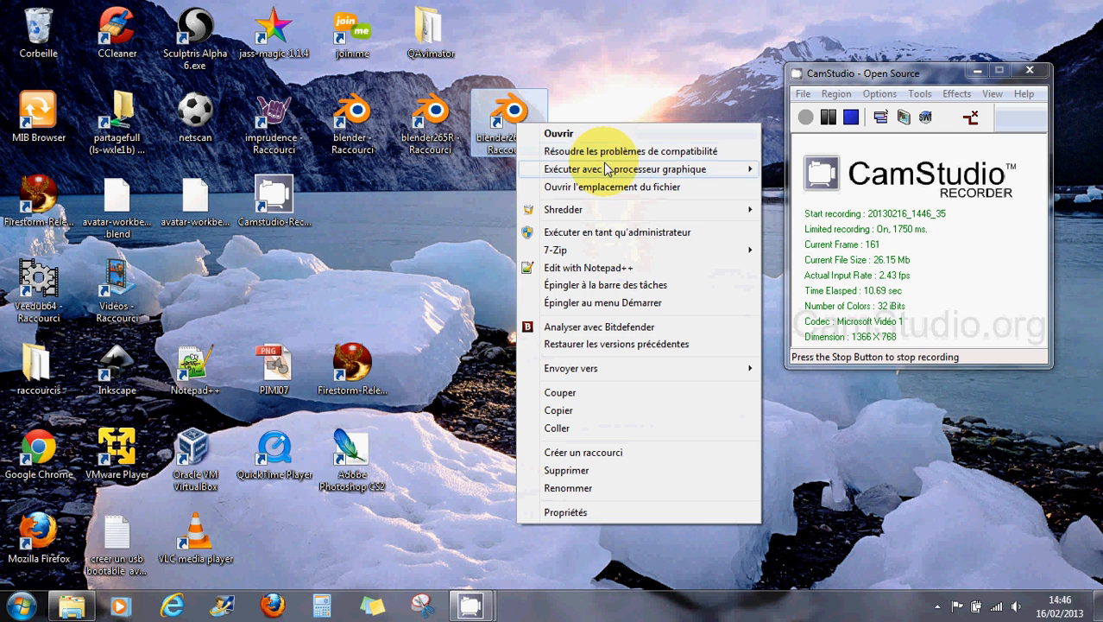
Step: Launch Blender 2.65 with the high-performance NVIDIA processor and open the recent file avatar-workbench-265.blend
mouse_move(713, 171)
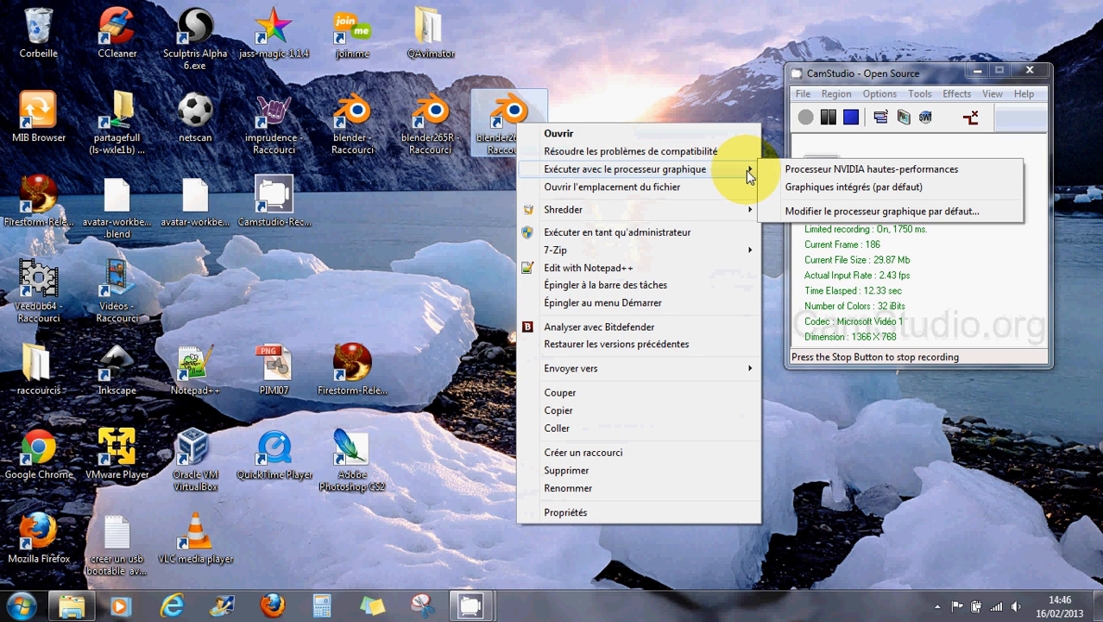
left_click(822, 176)
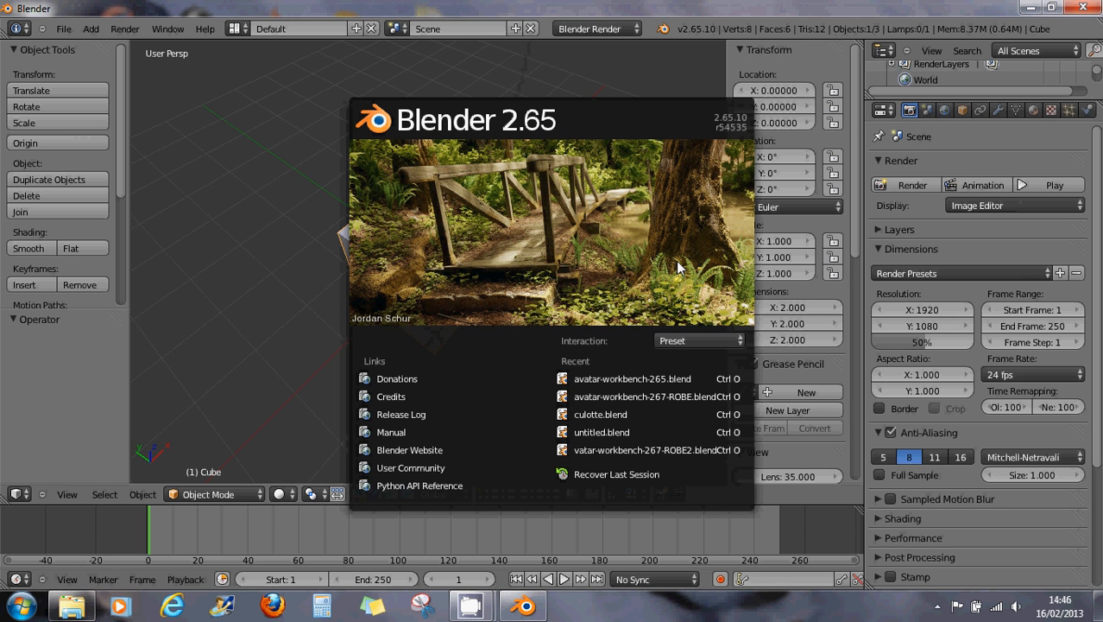
left_click(107, 90)
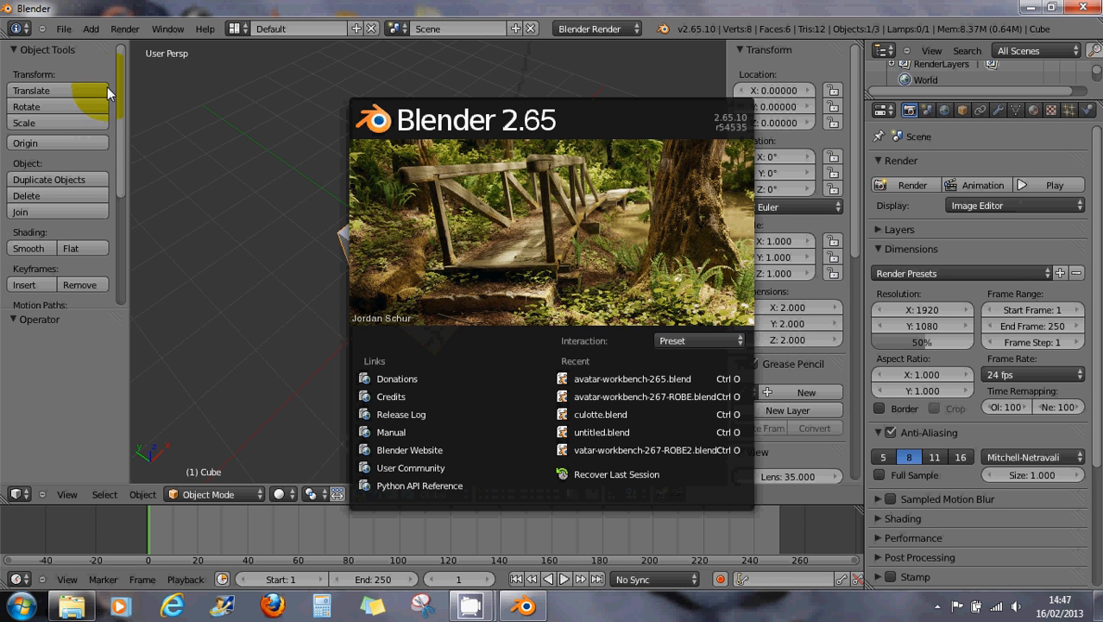
left_click(65, 27)
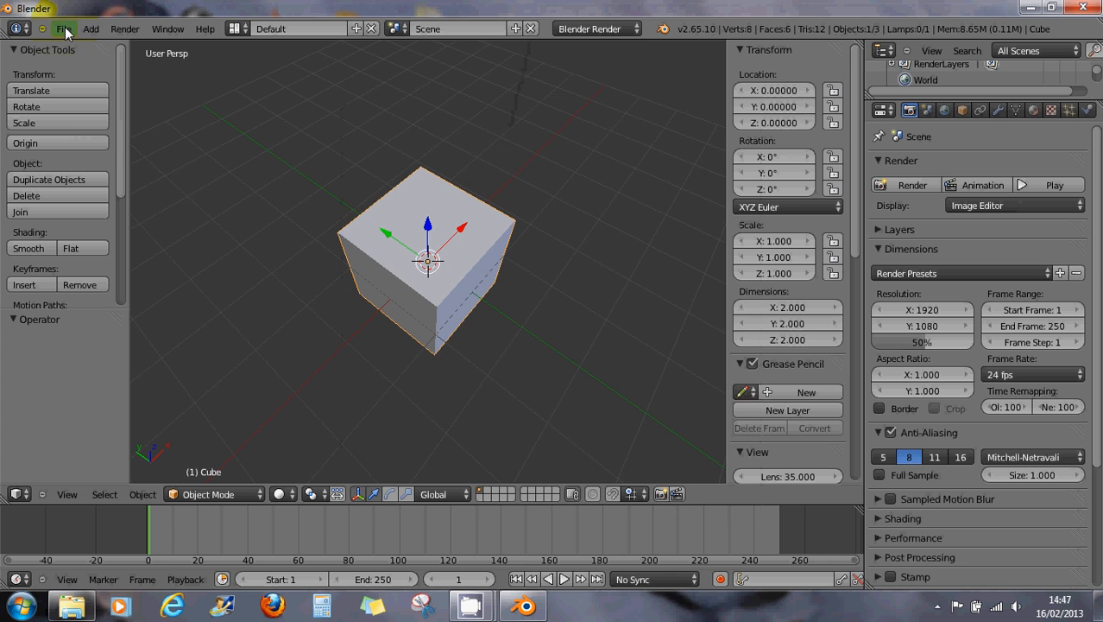
mouse_move(87, 73)
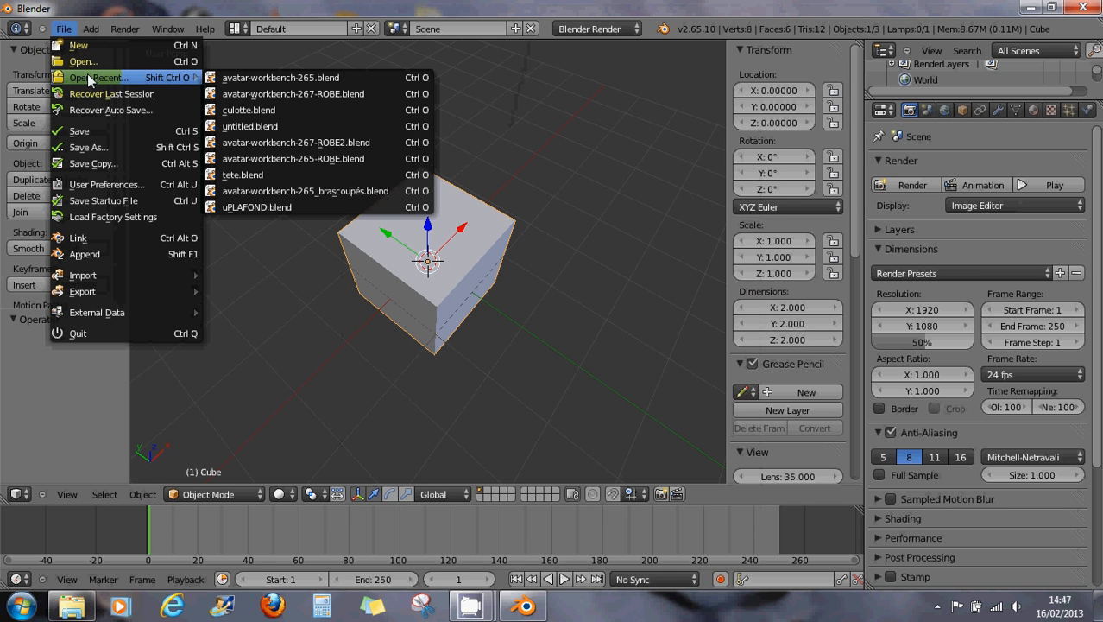
left_click(251, 79)
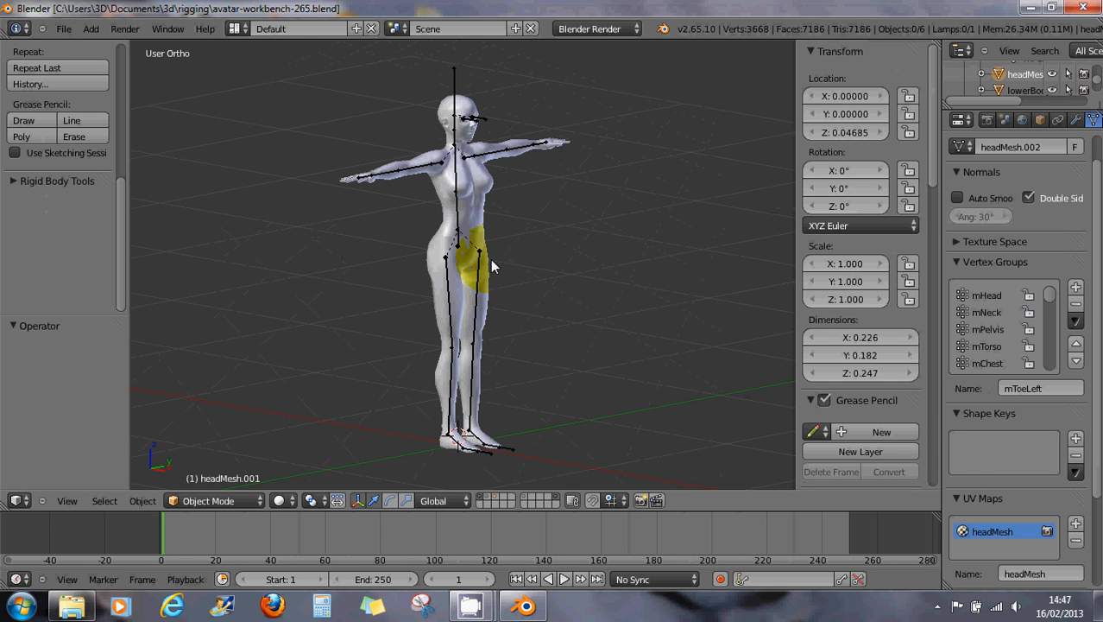
Step: Examine the avatar in right orthographic view, selecting its head and body meshes in turn to see how it is divided
key("KP_5")
middle_click_drag(491, 259, 393, 265)
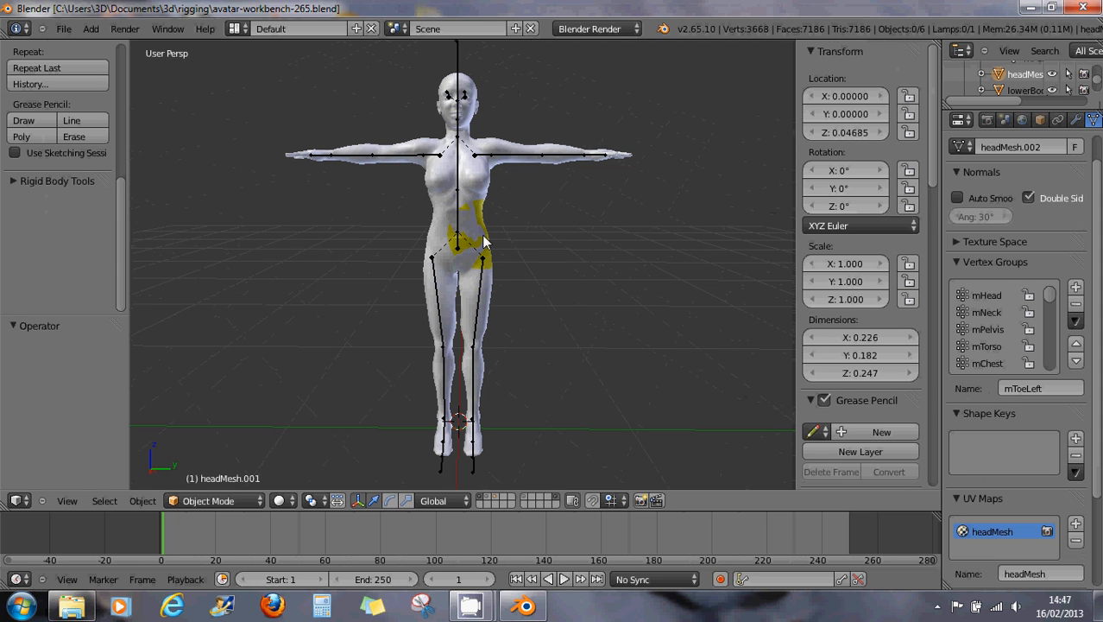
key("KP_3")
scroll(474, 219, "up", 3)
scroll(474, 218, "down", 1)
scroll(473, 210, "down", 1)
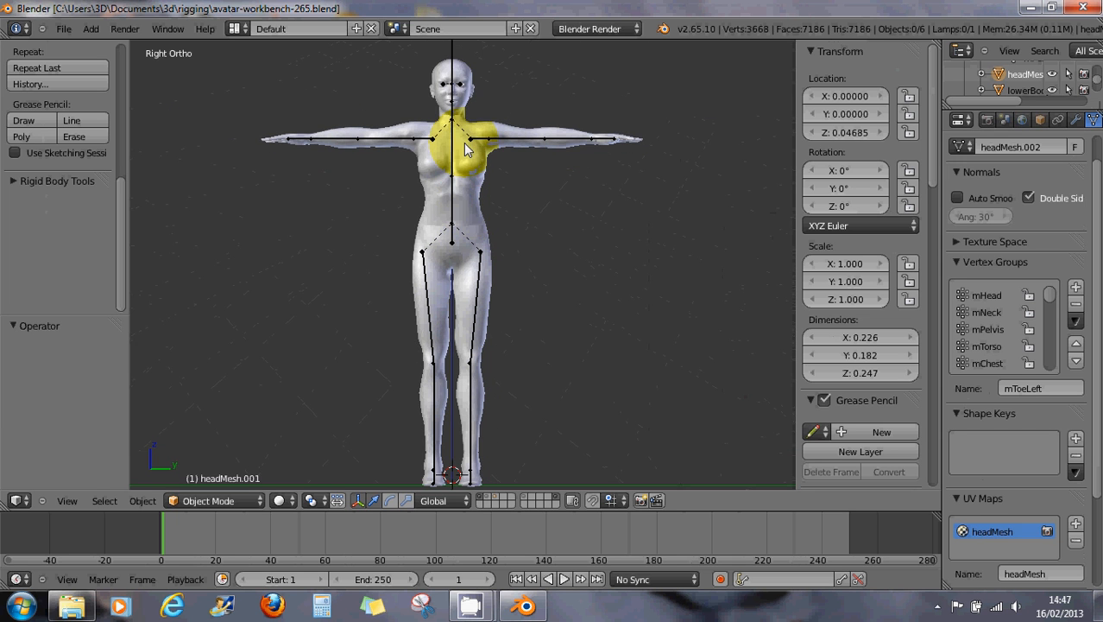
right_click(474, 220)
right_click(467, 92)
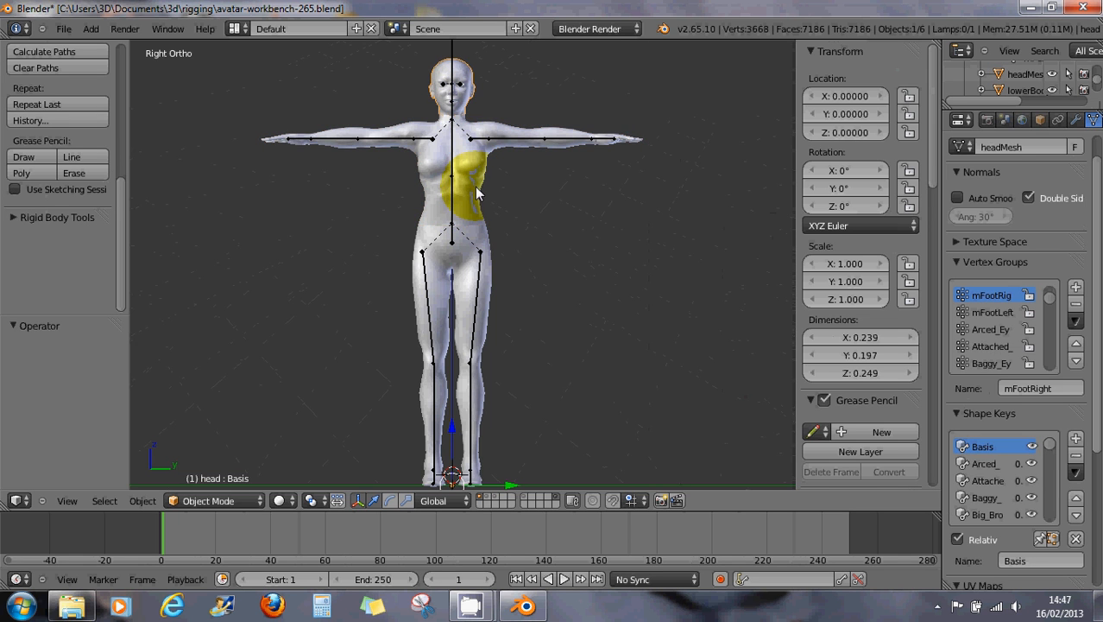
right_click(477, 186)
right_click(485, 238)
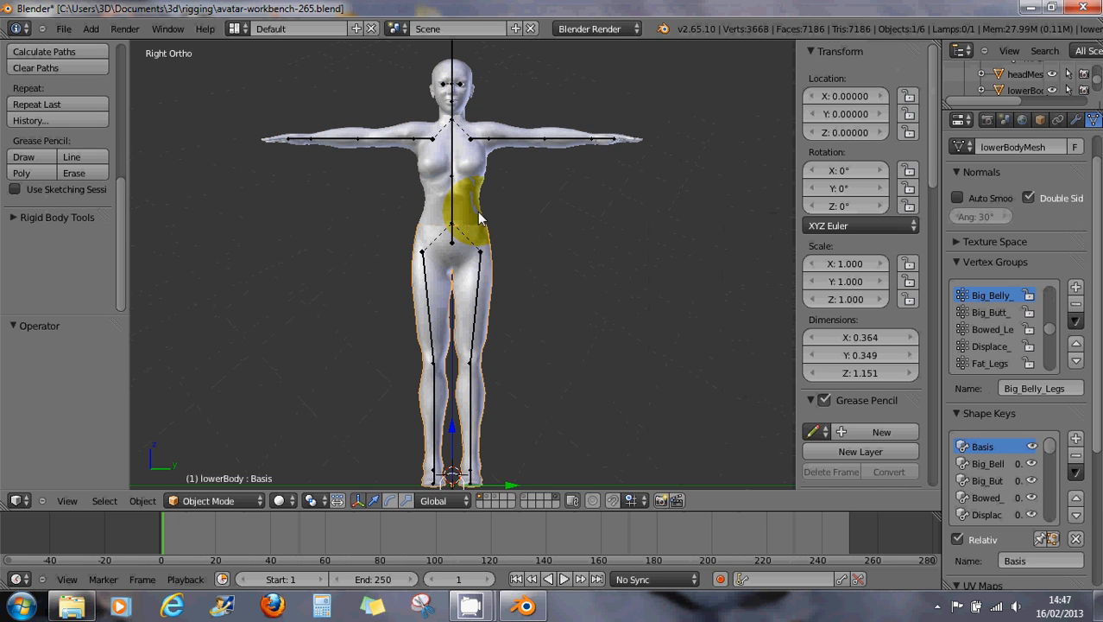
Step: Select the upperBody and lowerBody meshes together and join them into one object
right_click(485, 230)
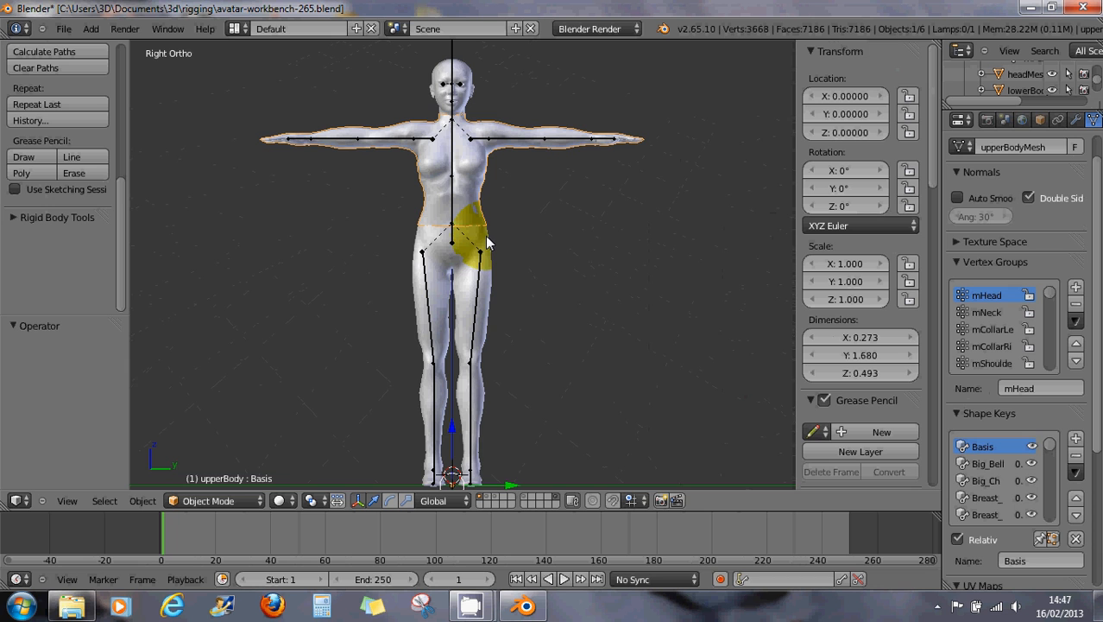
right_click(486, 239)
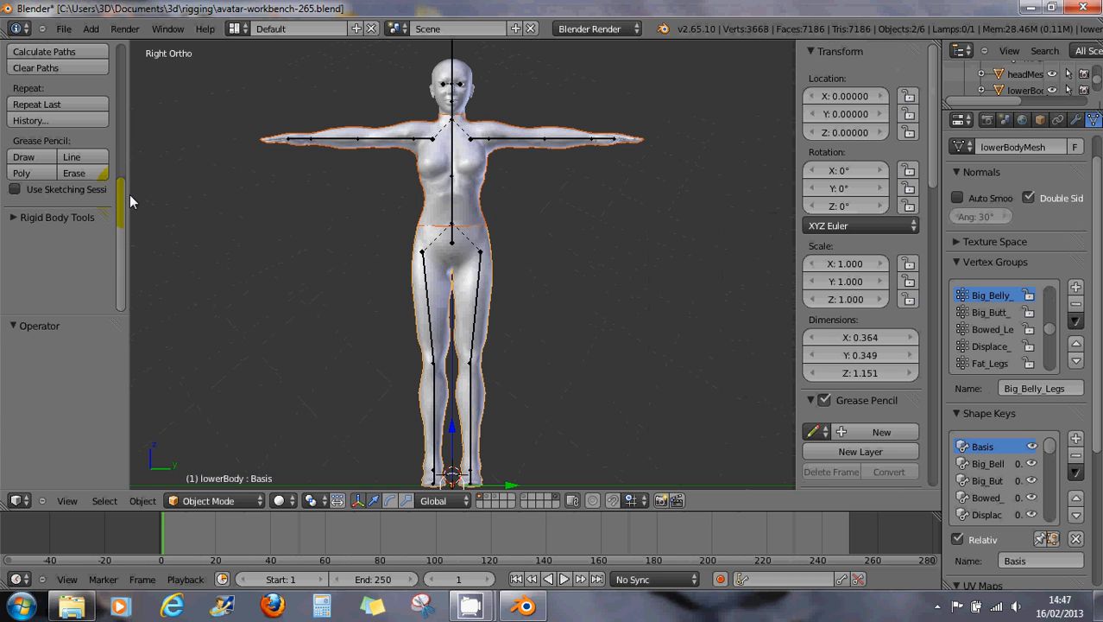
scroll(119, 190, "up", 1)
left_click_drag(119, 190, 132, 76)
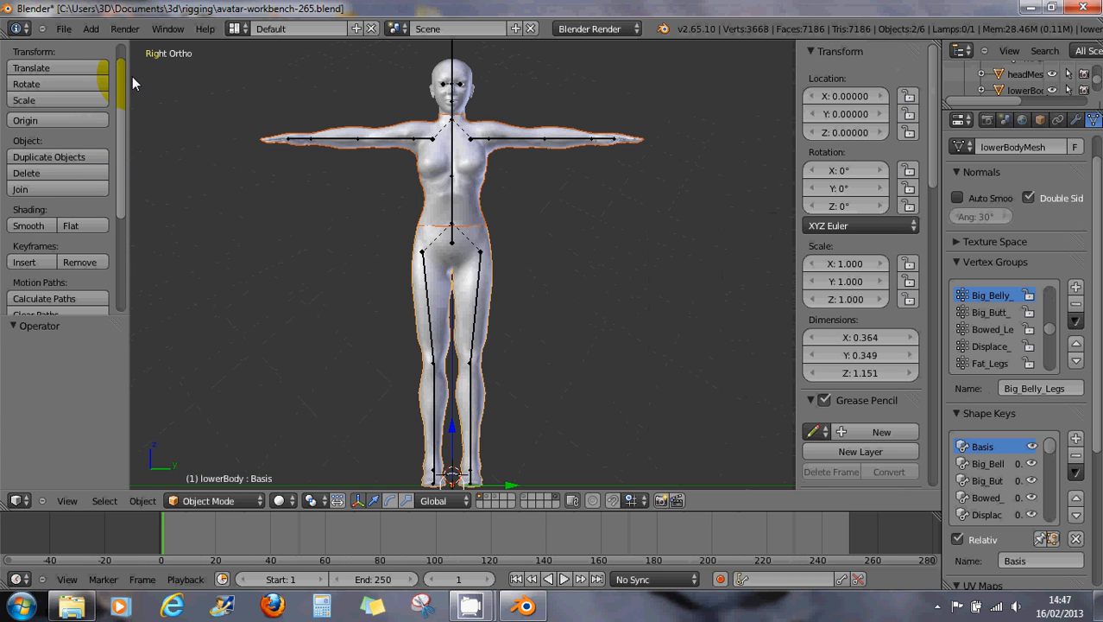
left_click(23, 192)
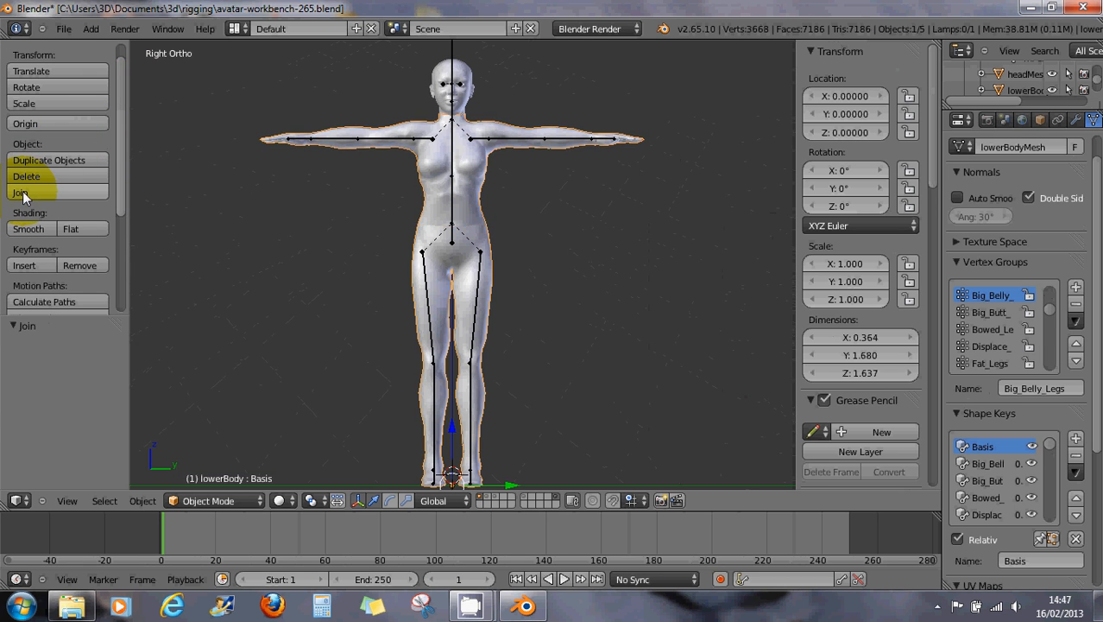
Step: Check the separate parts of the avatar by selecting the head, the joined body and the armature in turn
scroll(480, 242, "up", 2)
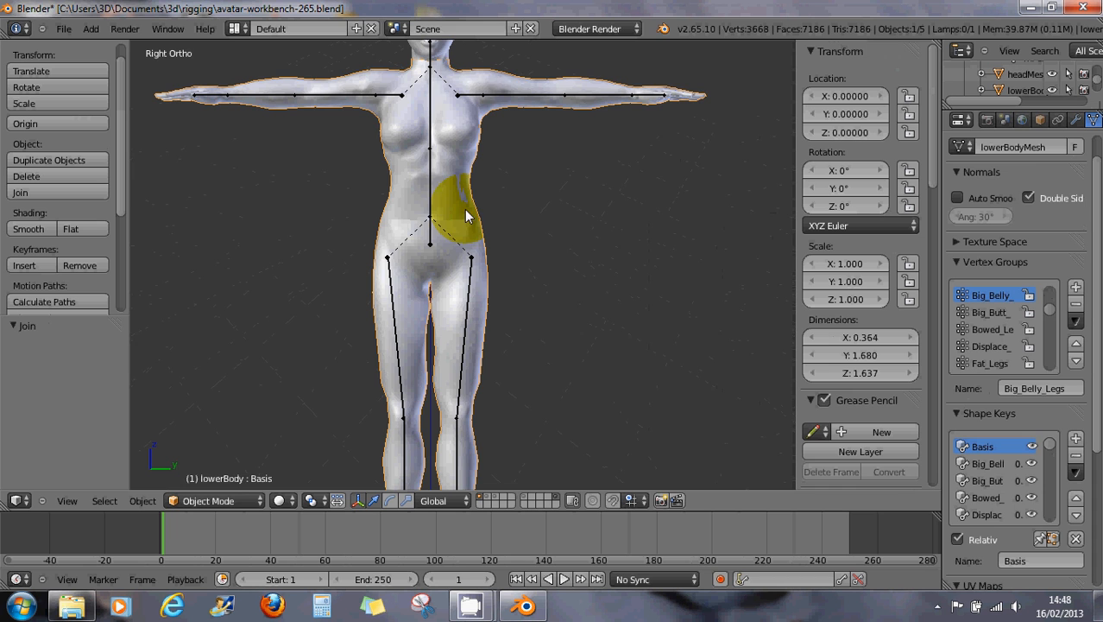
right_click(440, 43)
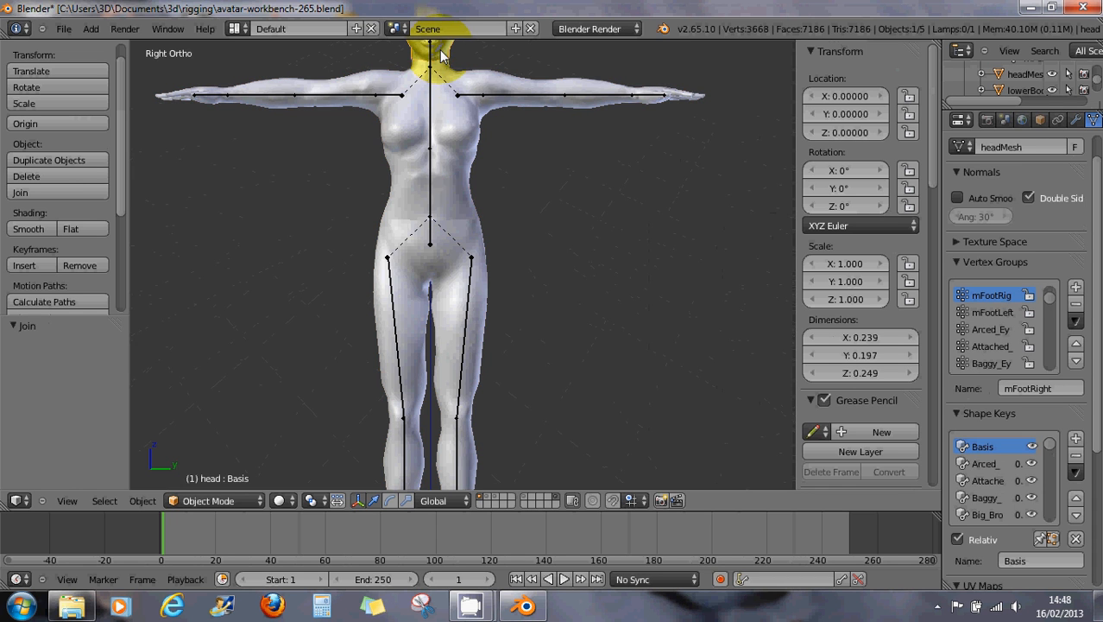
right_click(462, 186)
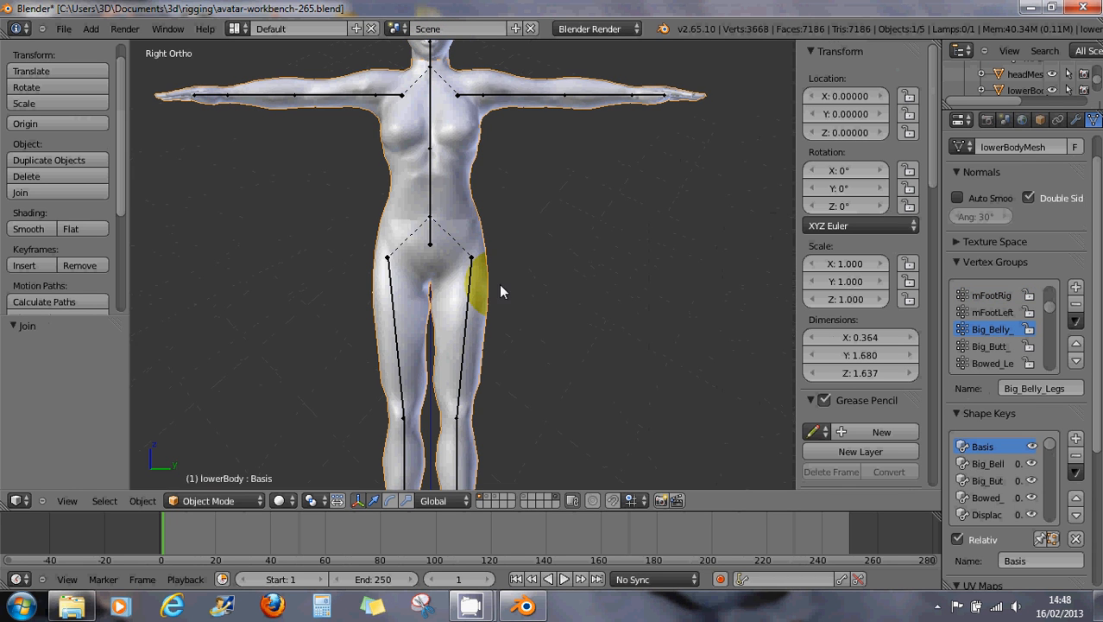
right_click(430, 208)
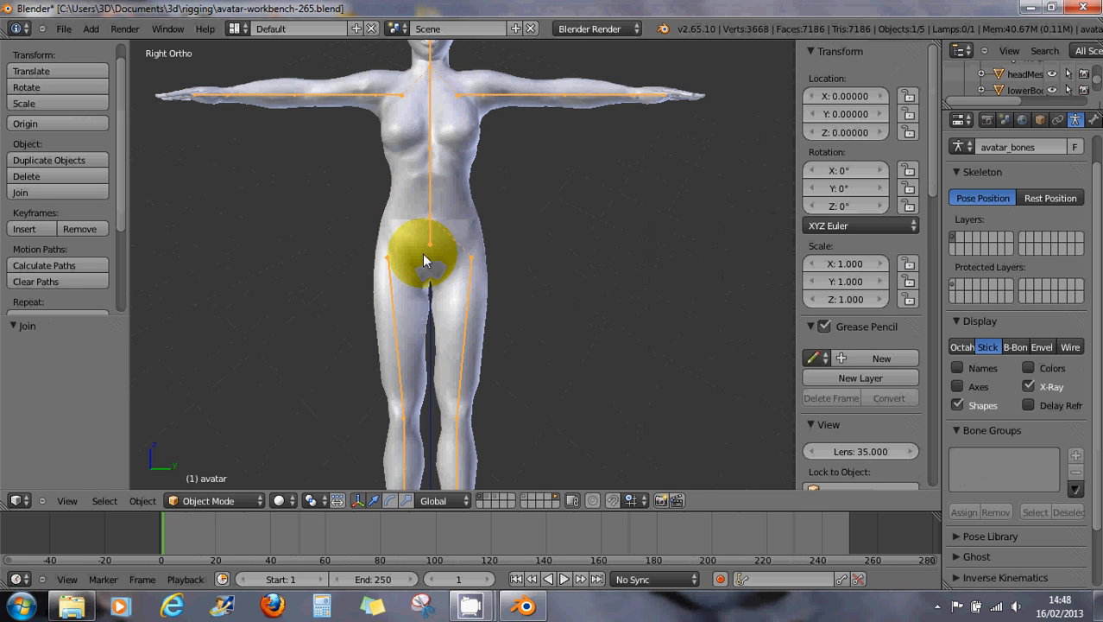
Step: Add a mesh cylinder at the avatar's feet and set its cap fill type to Nothing
scroll(437, 335, "down", 1)
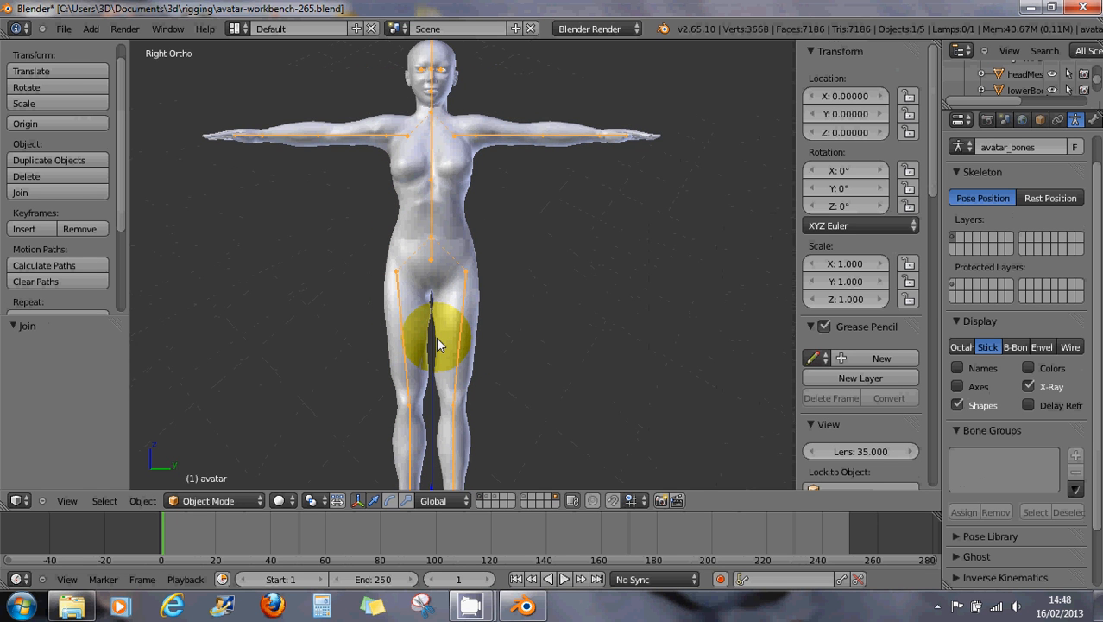
scroll(441, 376, "down", 1)
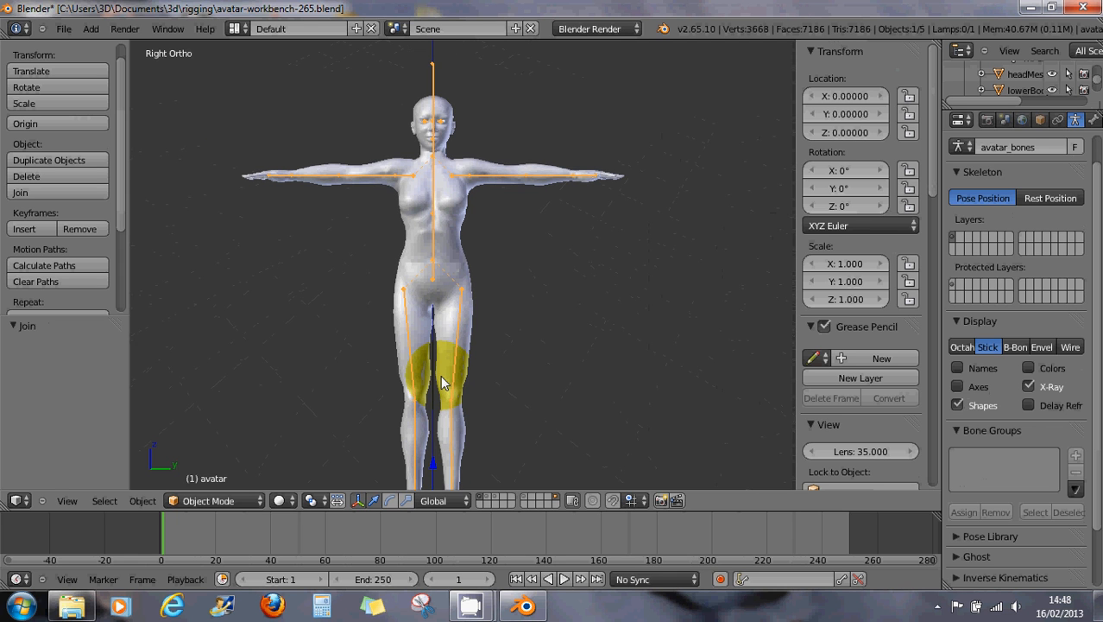
key("shift+a")
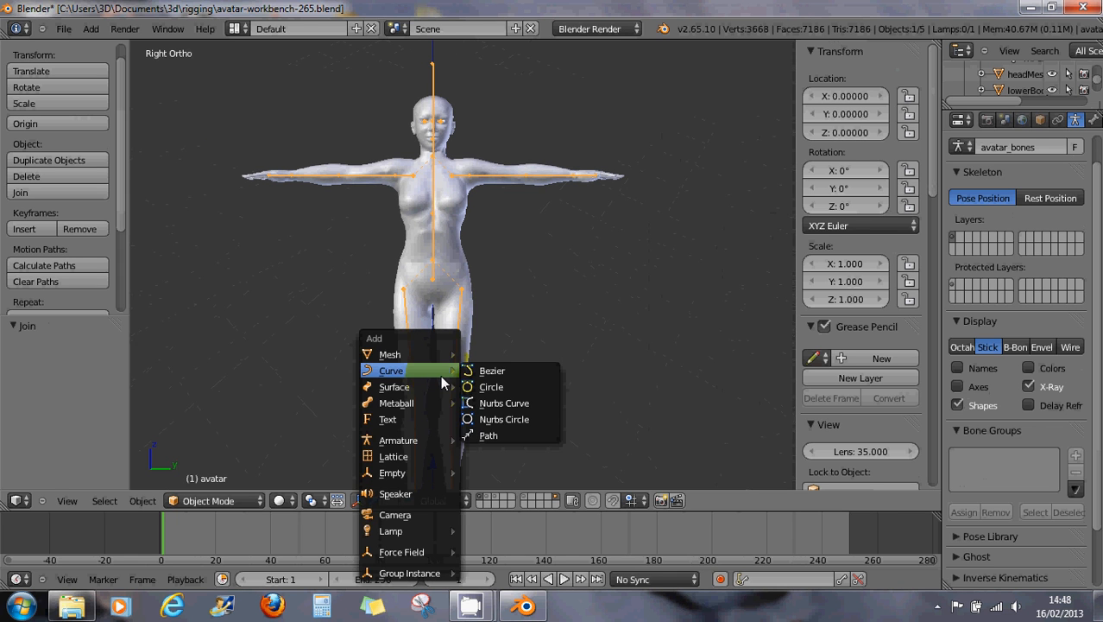
mouse_move(436, 354)
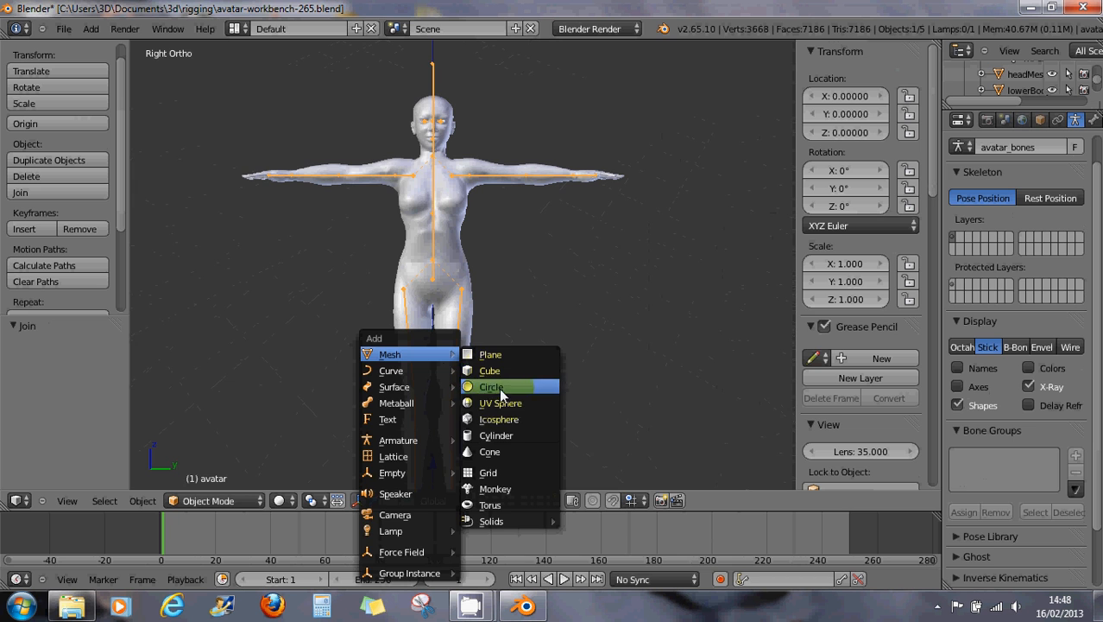
left_click(500, 435)
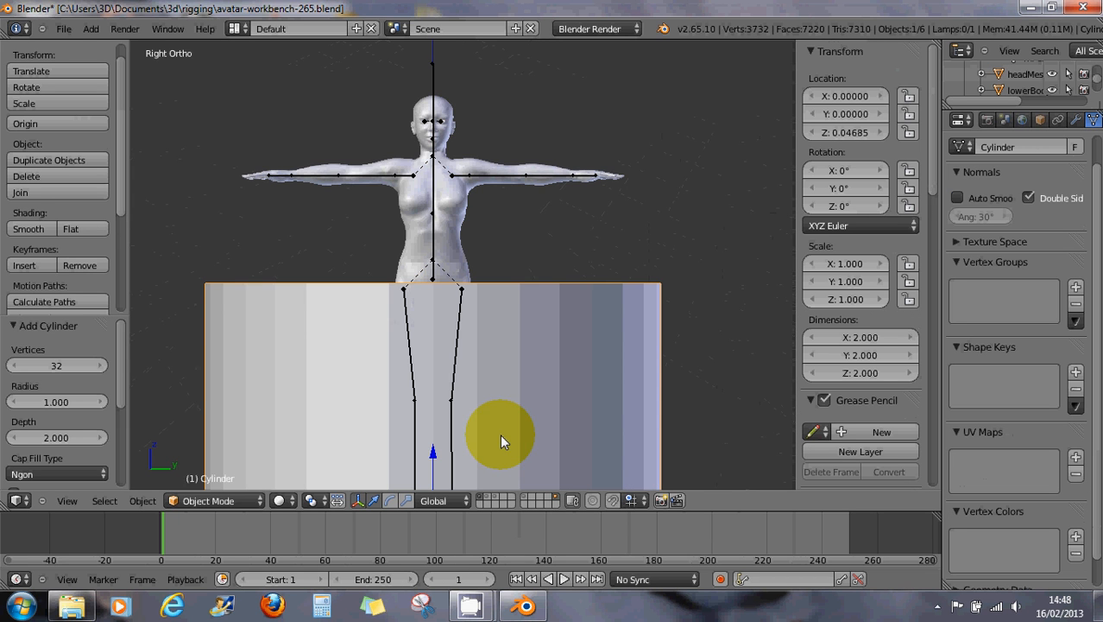
middle_click_drag(317, 365, 337, 385)
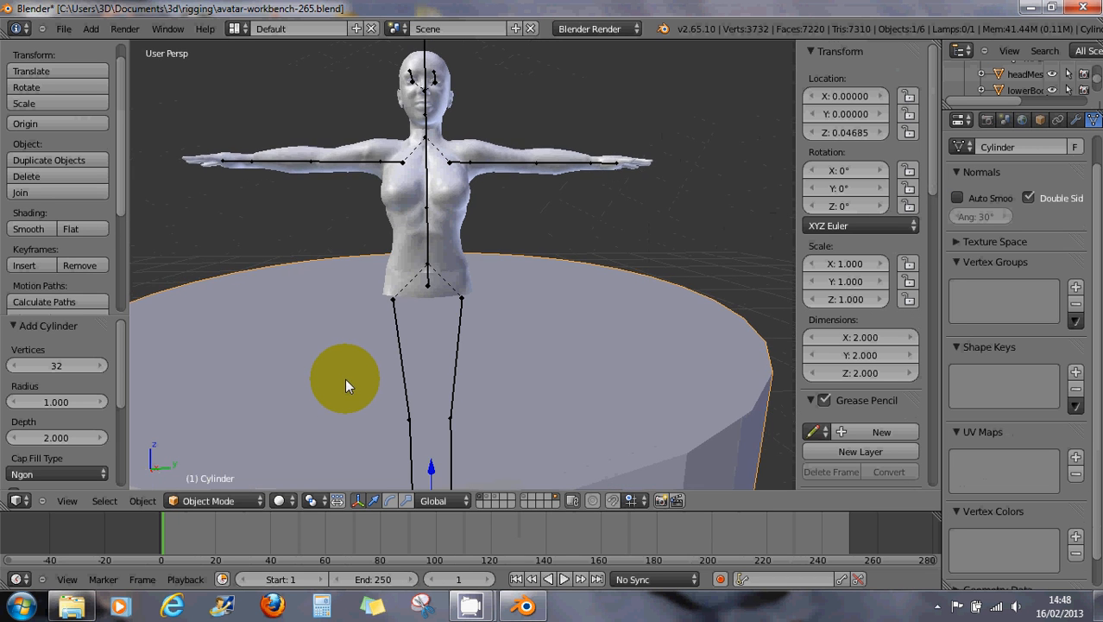
scroll(343, 382, "down", 4)
left_click(52, 473)
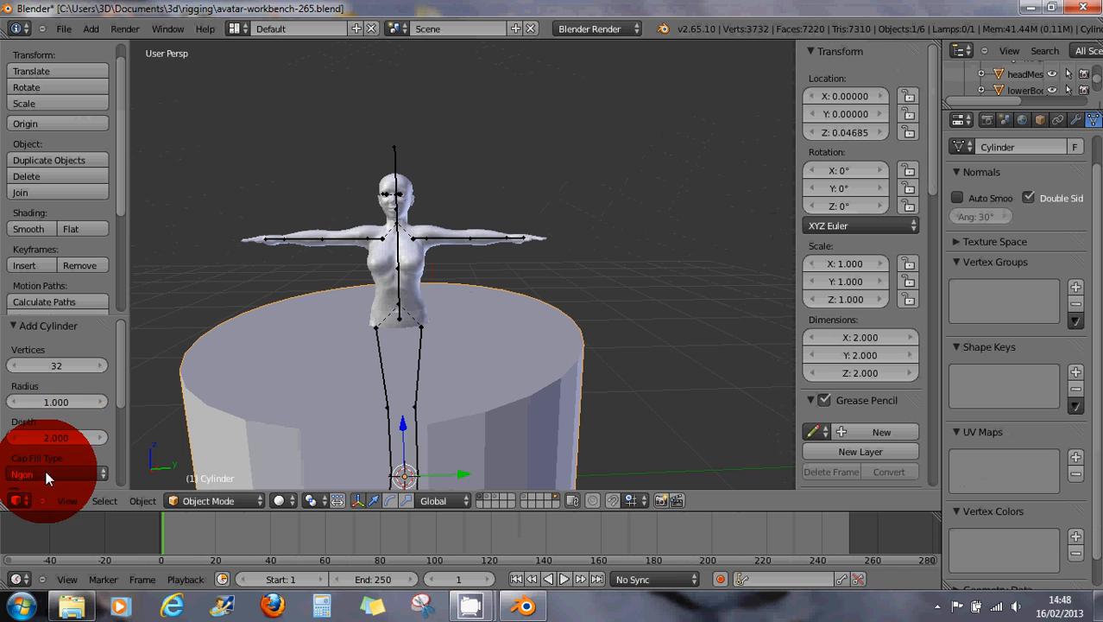
left_click(46, 458)
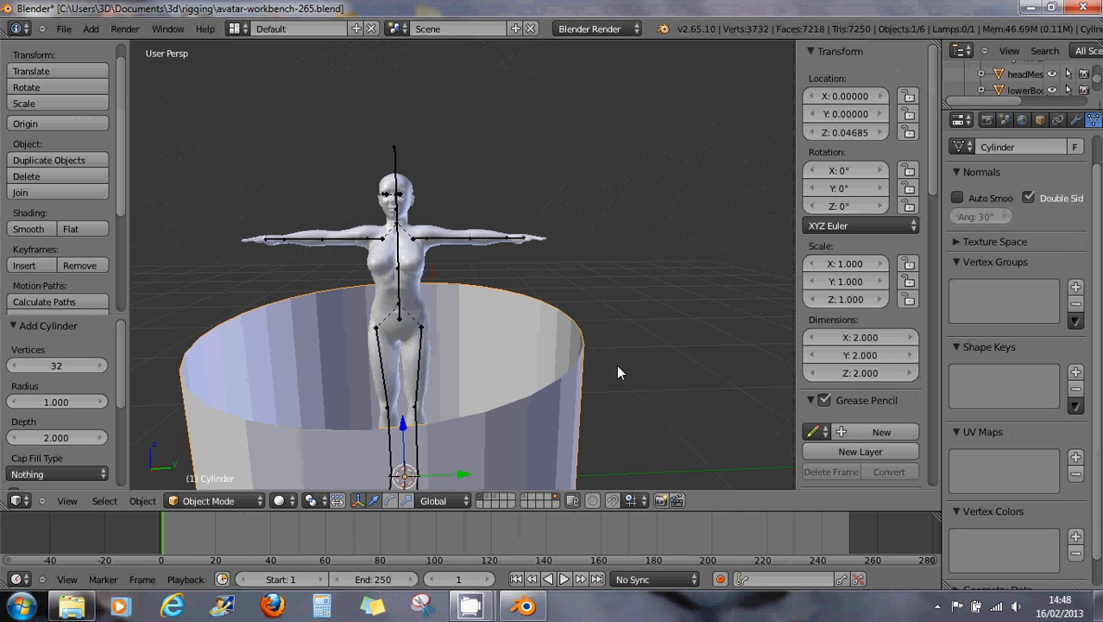
Step: Scale the cylinder to about 0.036 in X and Y only, and raise it about 1.32 along Z
key("s")
key("shift+z")
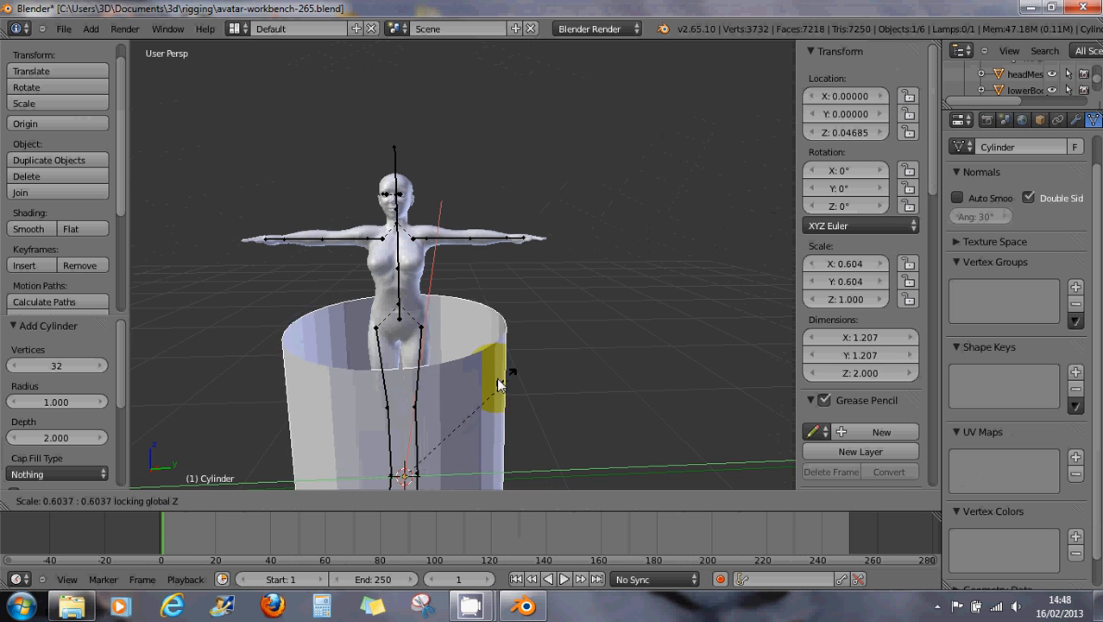
left_click(407, 469)
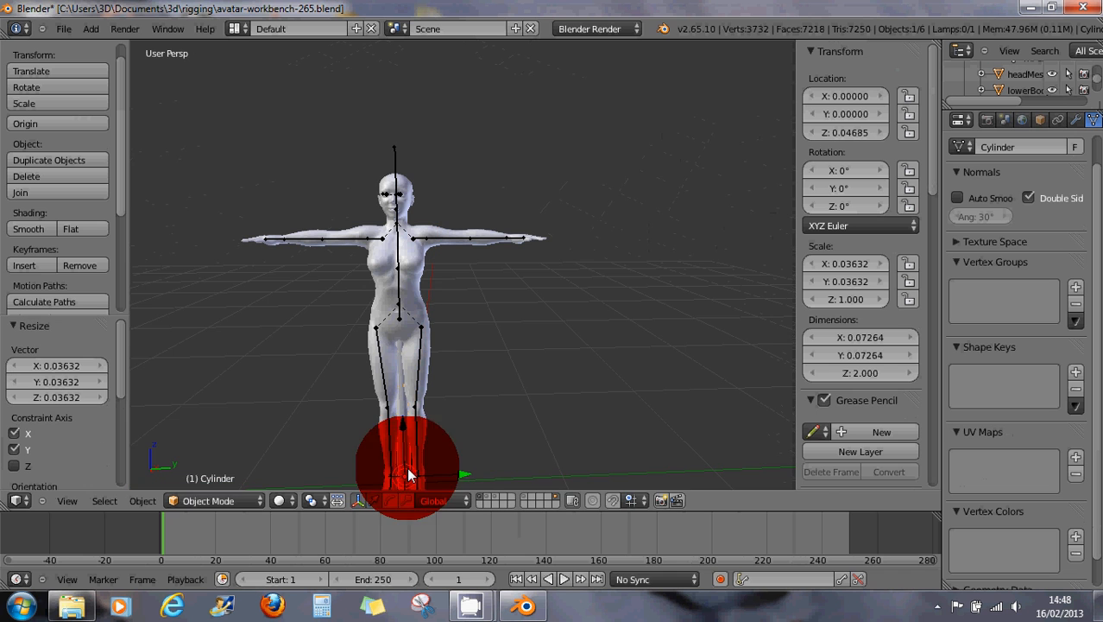
key("g")
key("z")
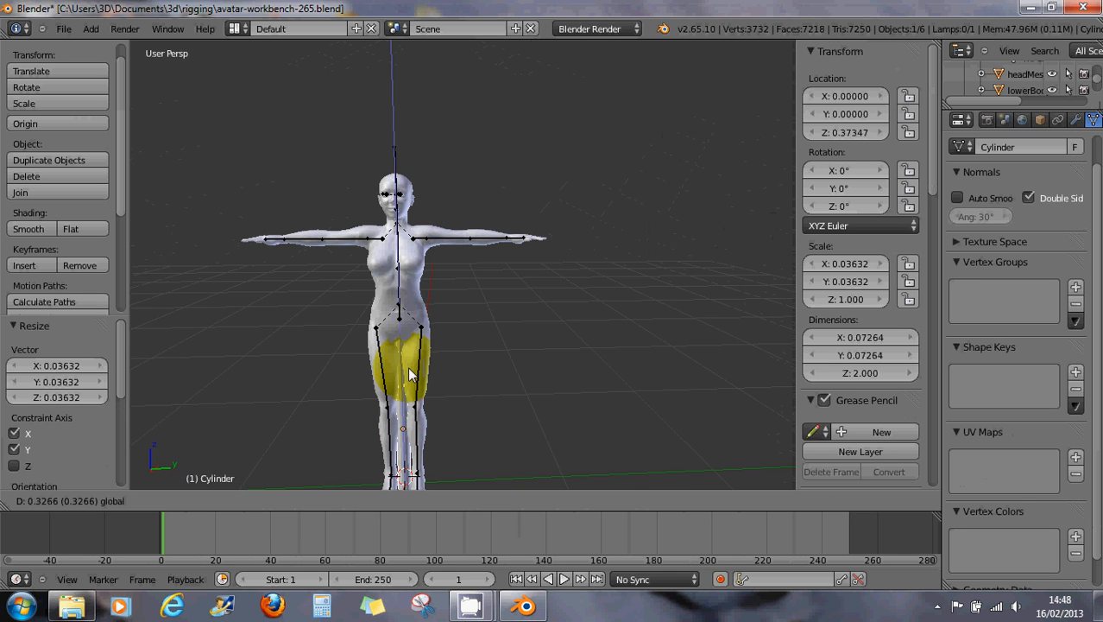
left_click(414, 218)
Step: Show the scene in wireframe and narrow the cylinder to about 0.035 wide in X and Y, keeping its height
middle_click_drag(494, 290, 338, 294)
key("z")
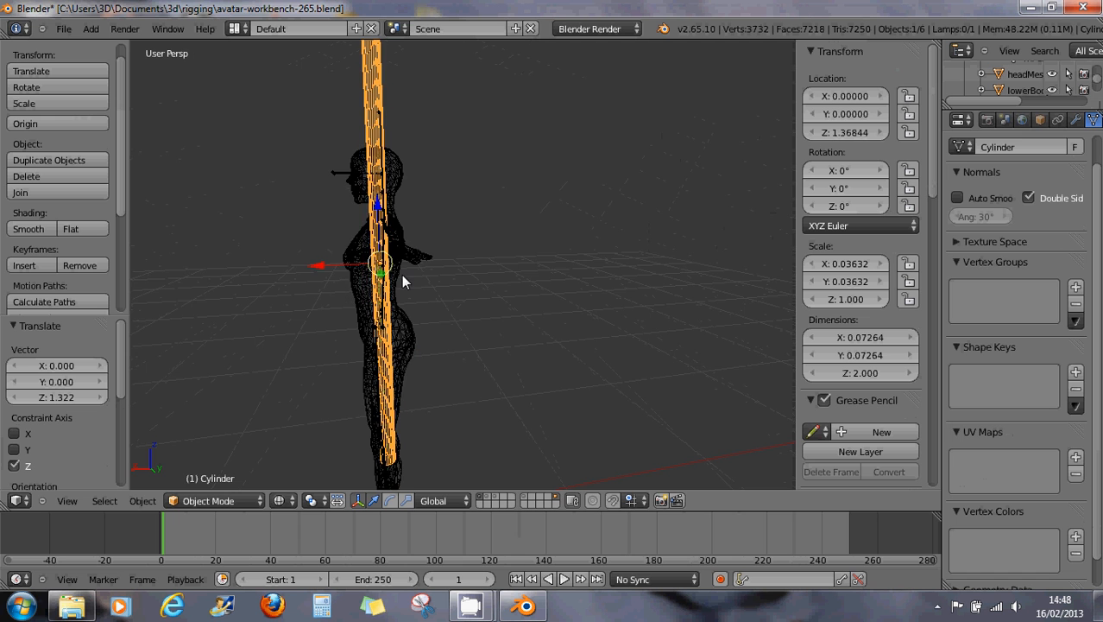
scroll(454, 289, "up", 3)
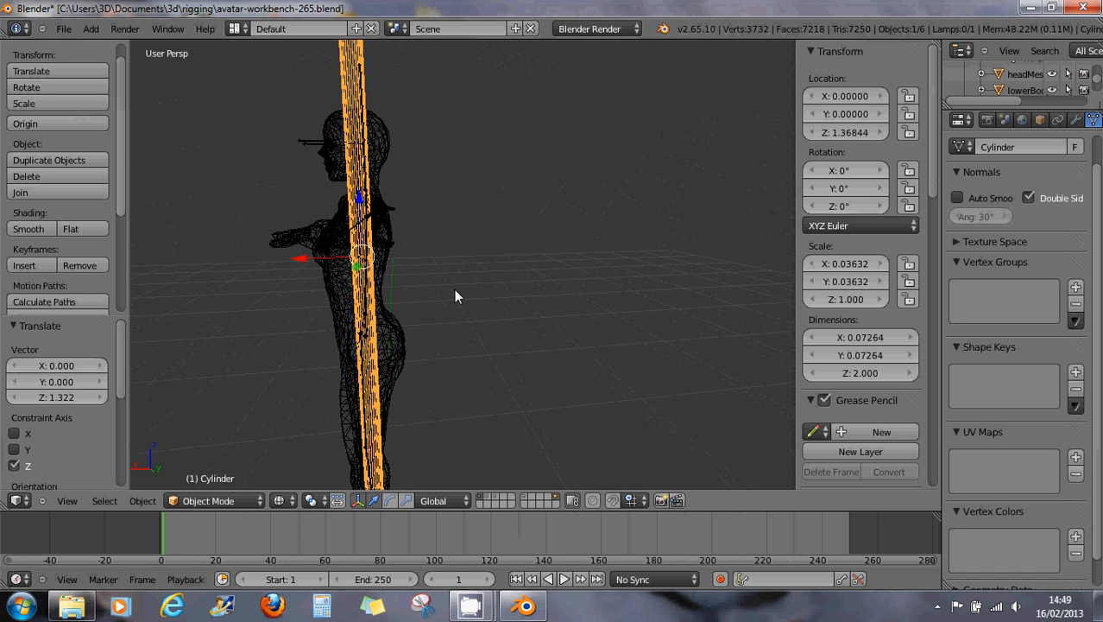
key("s")
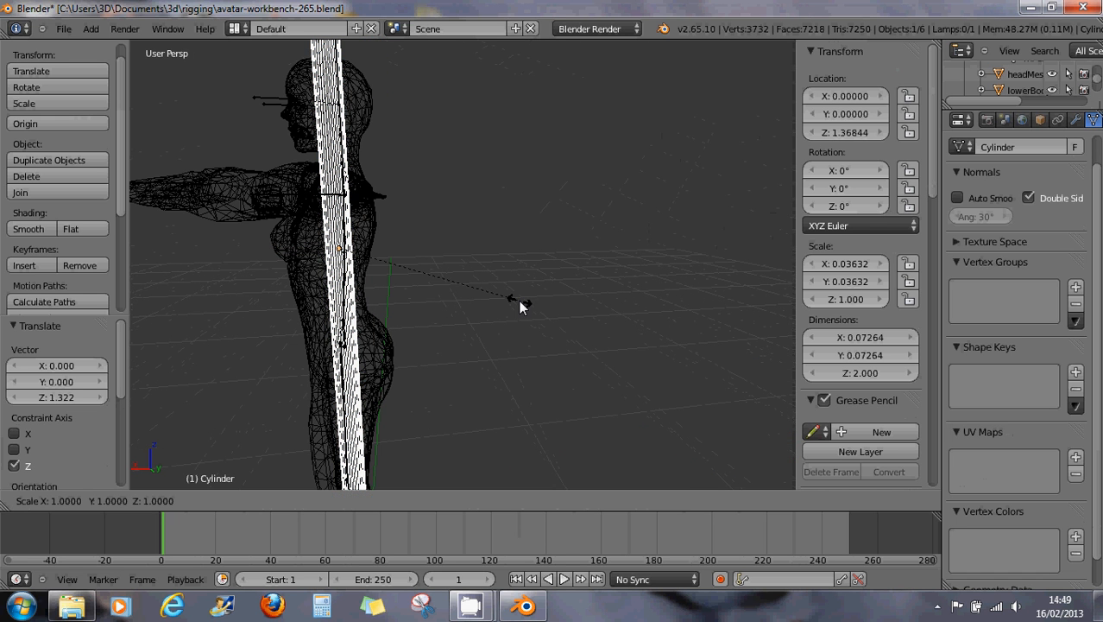
key("shift+z")
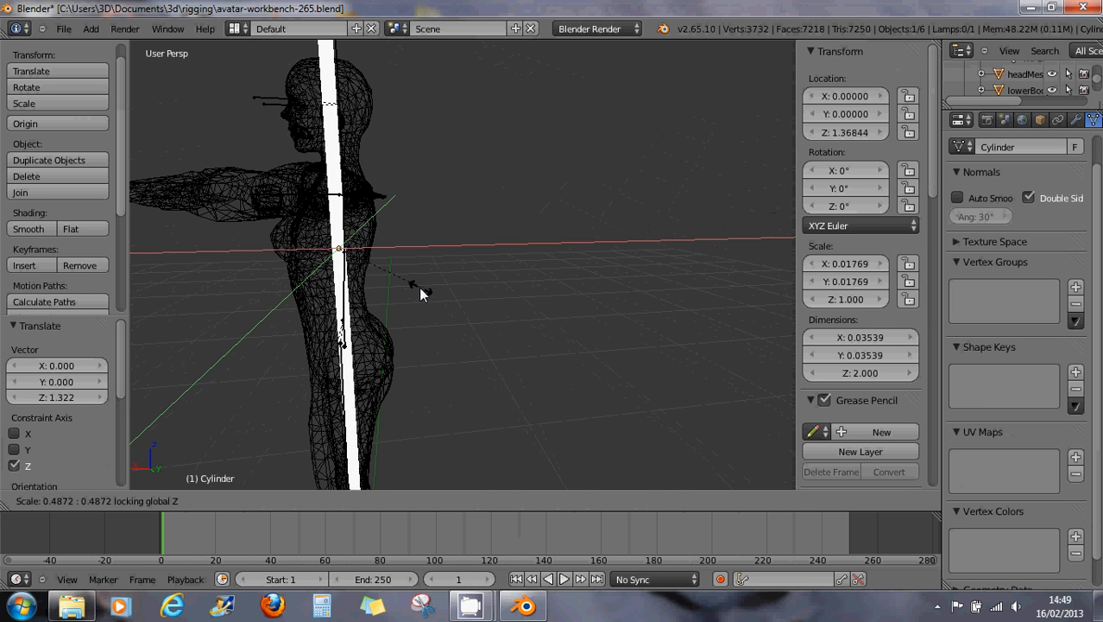
left_click(388, 290)
Step: Shorten the cylinder along Z to about 0.48 high
middle_click_drag(386, 293, 567, 305)
key("s")
key("z")
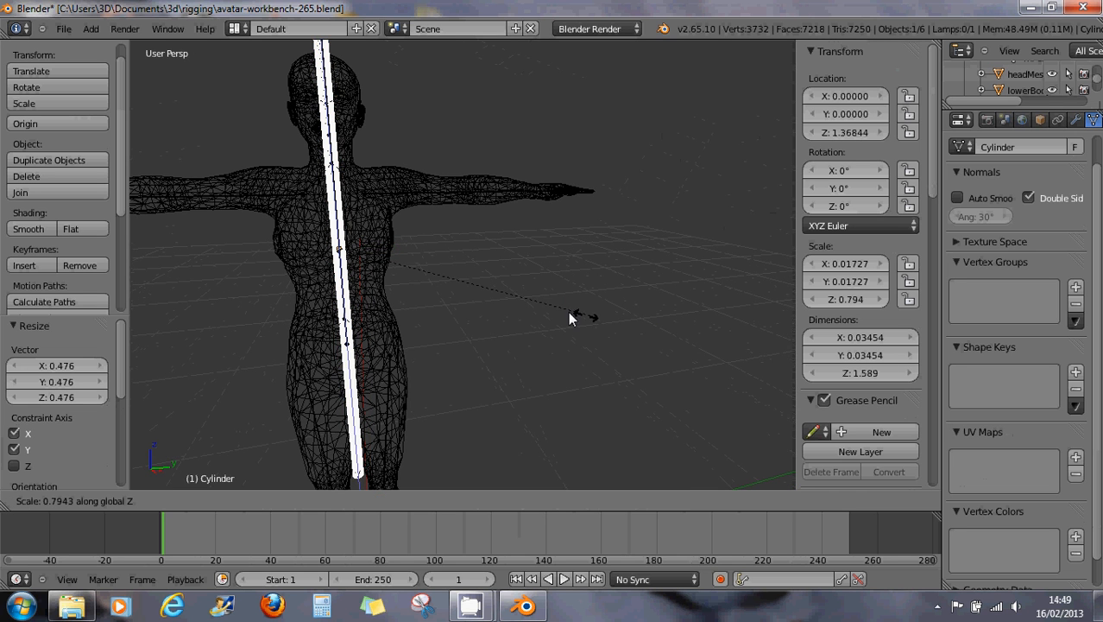
left_click(417, 261)
Step: Lower the cylinder along Z to a location of about 1.26, inside the avatar's torso
key("g")
key("z")
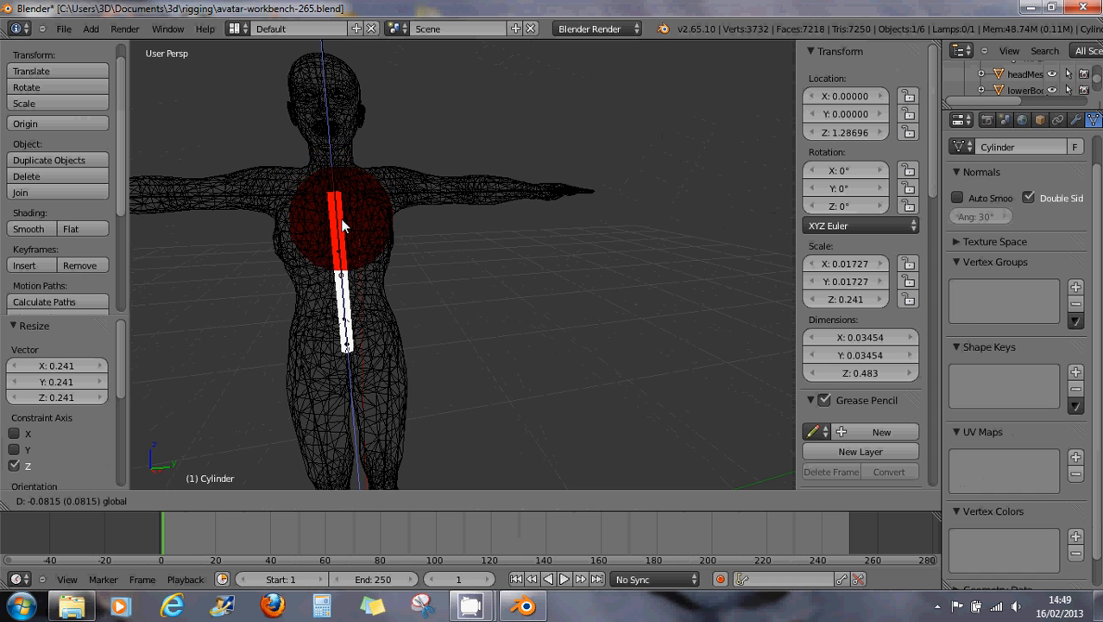
left_click(342, 226)
middle_click_drag(341, 226, 328, 422)
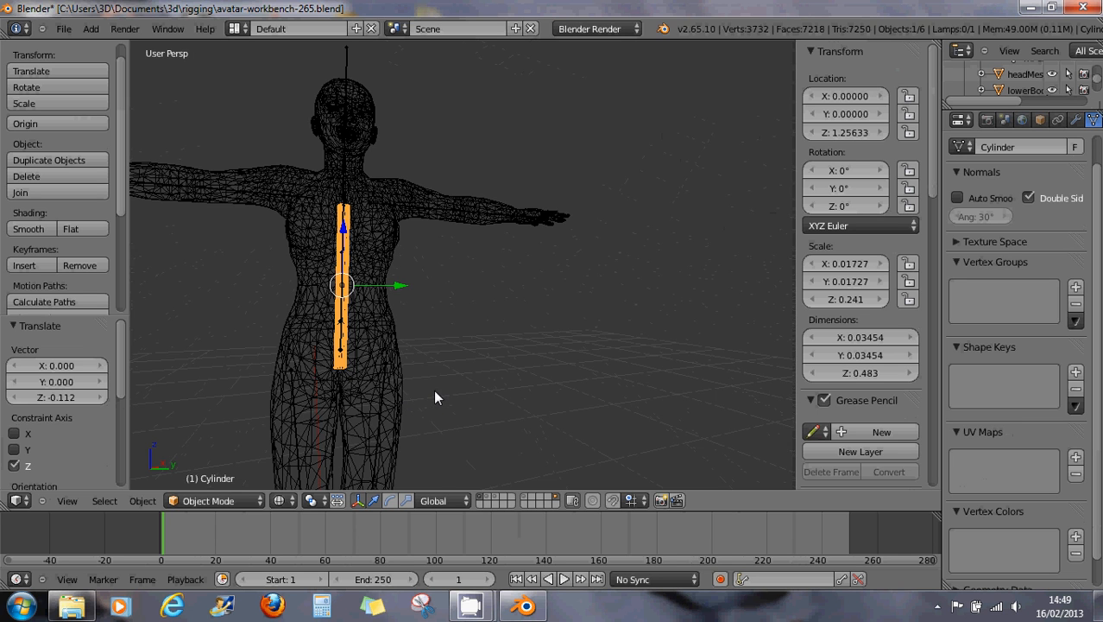
Step: Lengthen the cylinder along Z to about 0.52 and lower it to a Z location of about 1.21
key("s")
key("z")
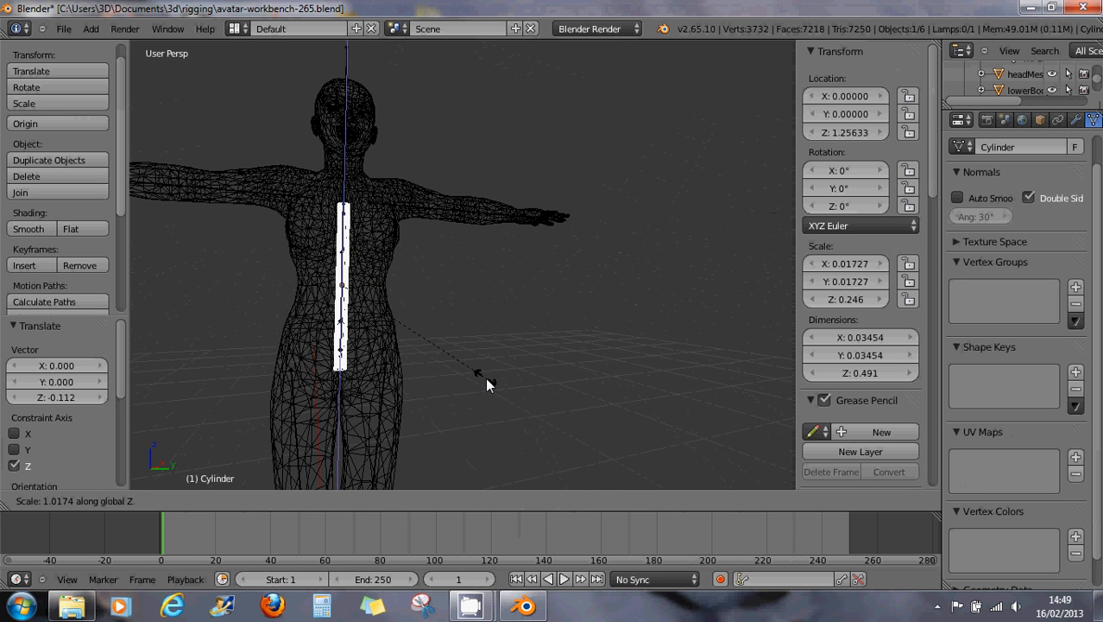
left_click(492, 381)
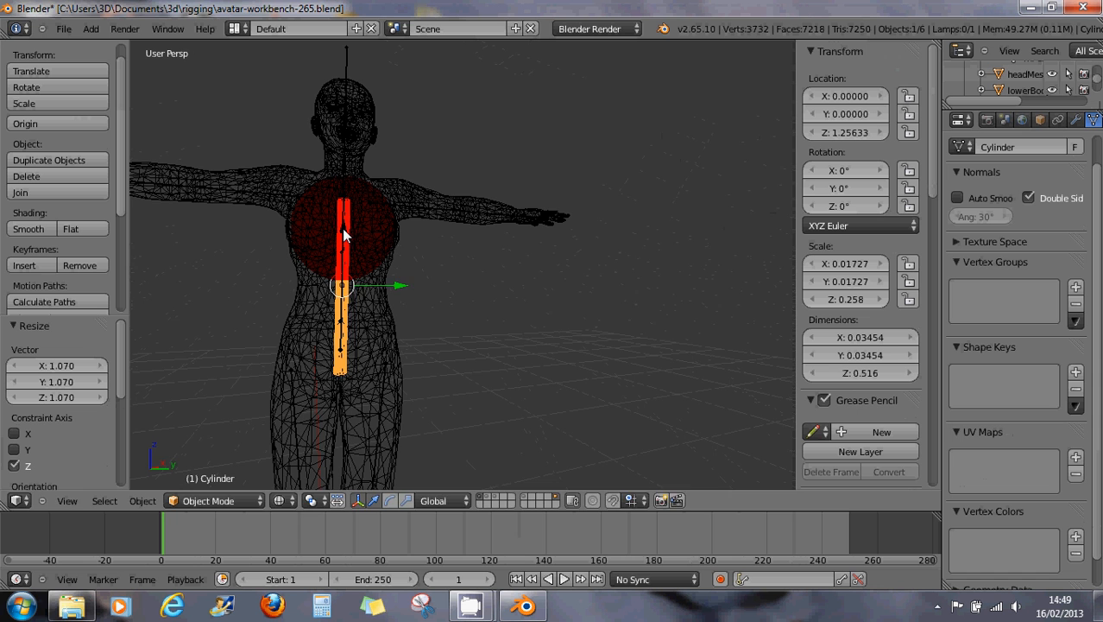
key("g")
key("z")
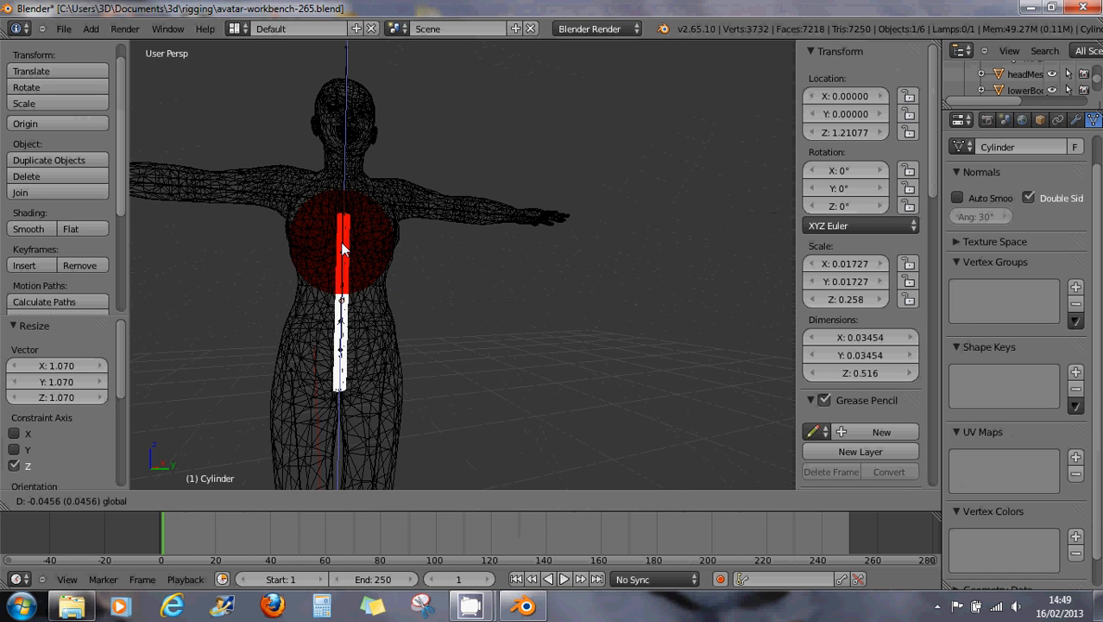
left_click(350, 259)
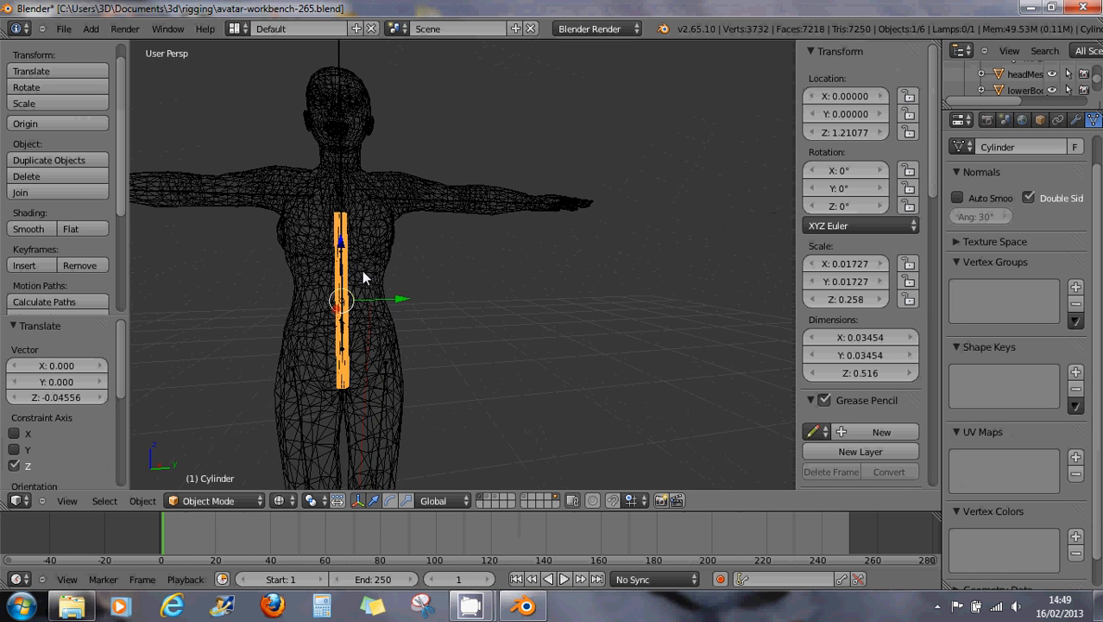
middle_click_drag(366, 306, 369, 301)
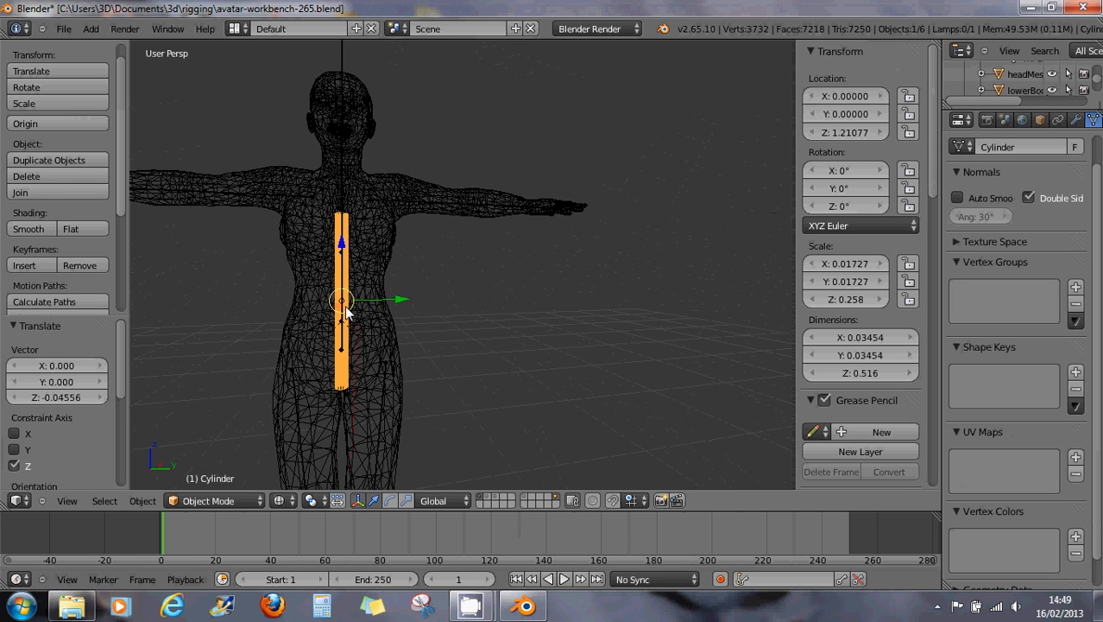
key("Tab")
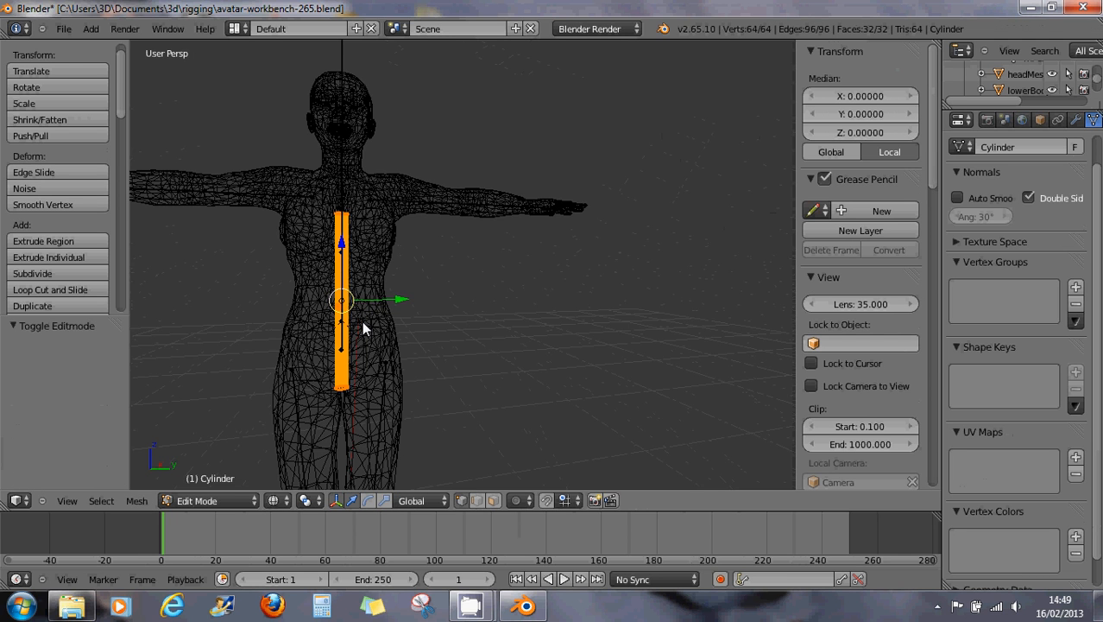
scroll(363, 329, "up", 4)
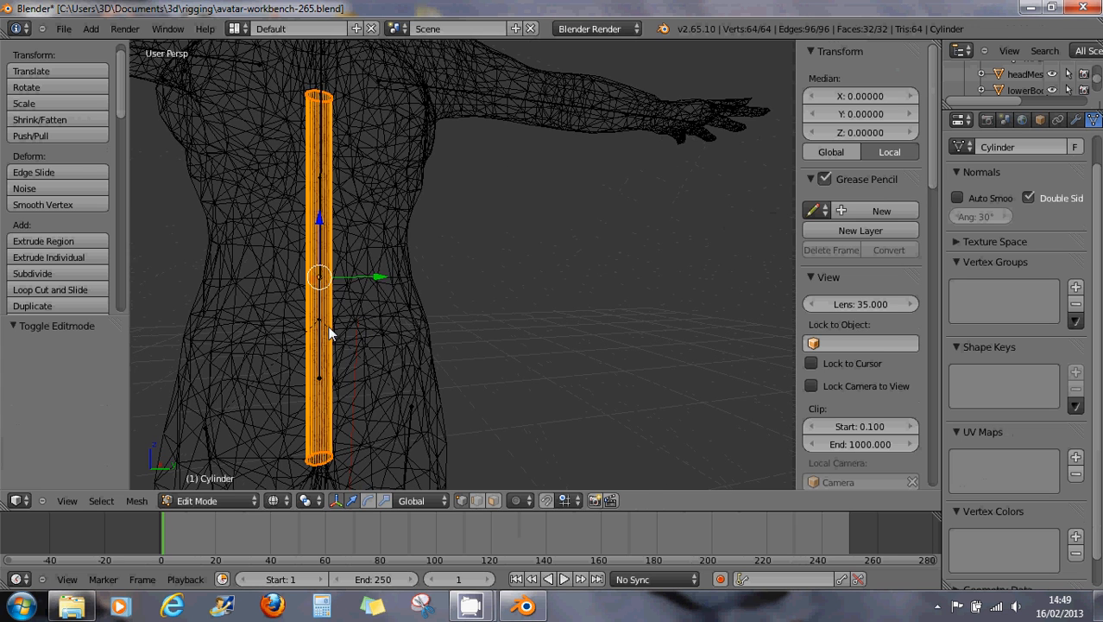
key("Tab")
scroll(319, 326, "up", 3)
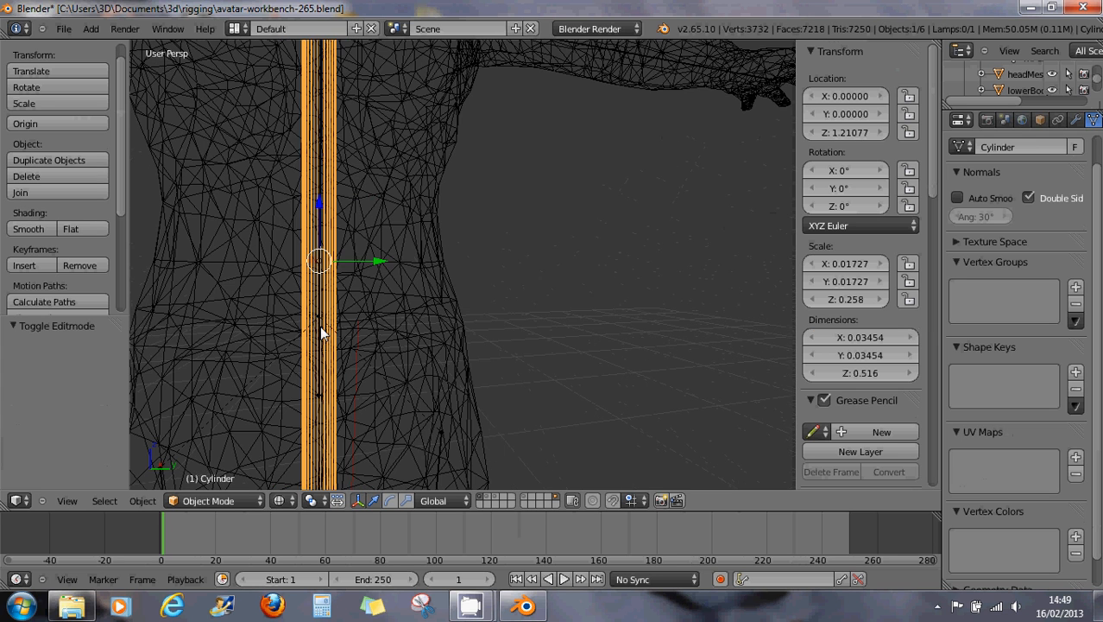
right_click(320, 324)
right_click(327, 294)
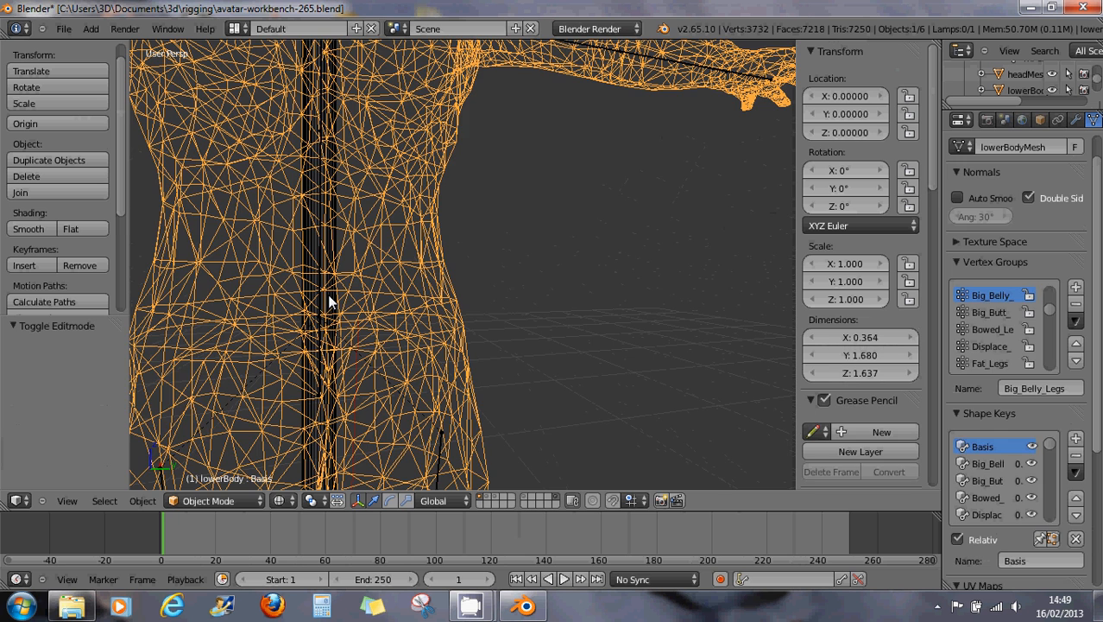
right_click(329, 296)
left_click(207, 499)
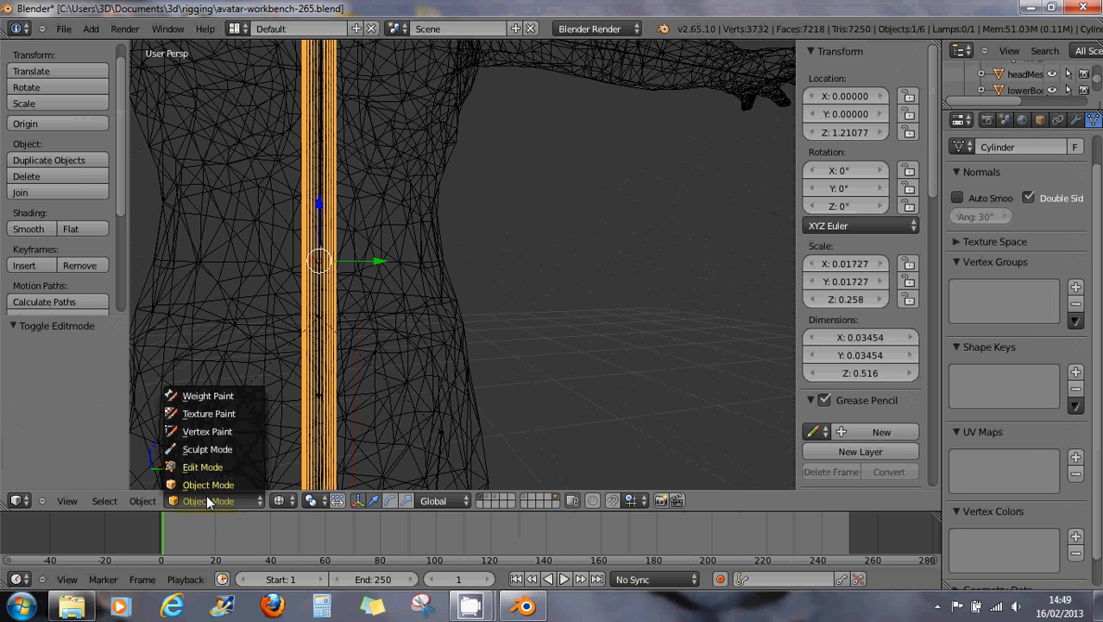
left_click(208, 467)
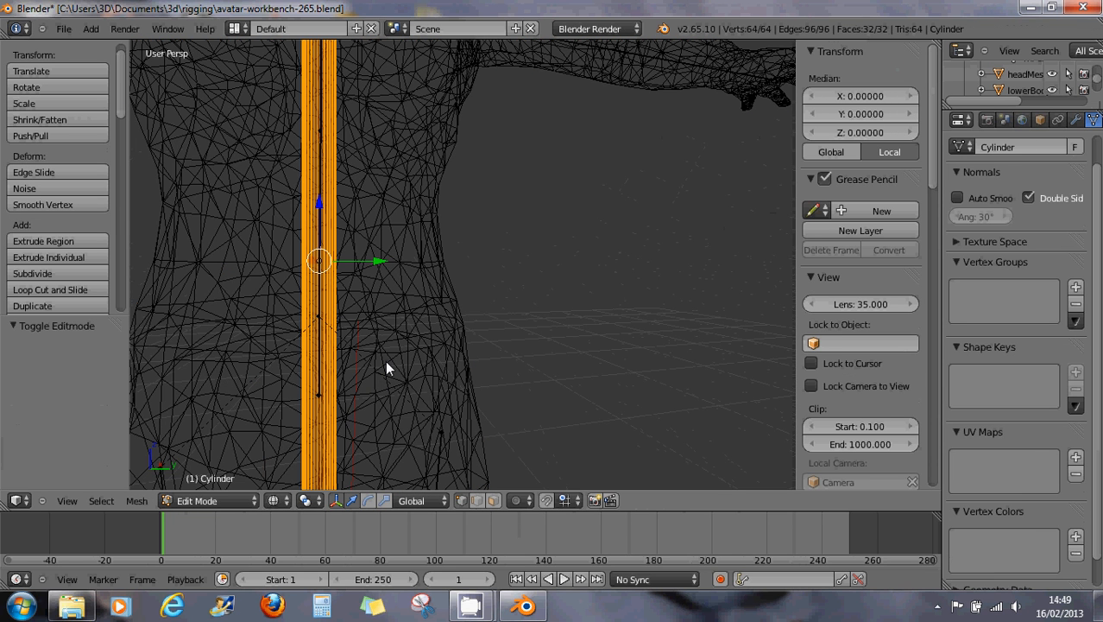
scroll(385, 360, "down", 3)
key("Tab")
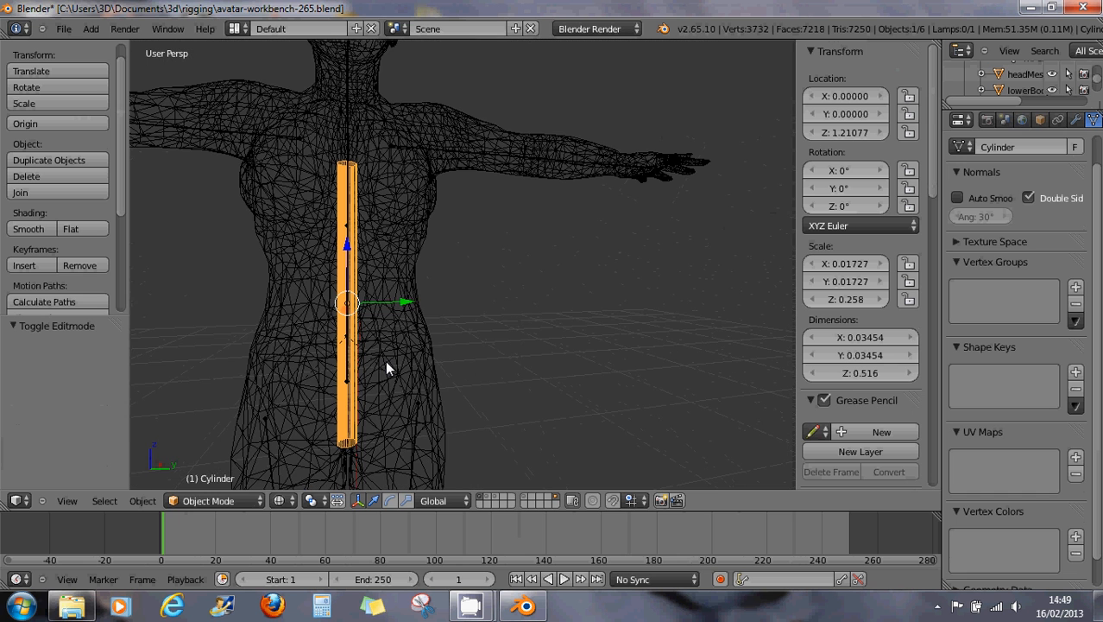
middle_click_drag(369, 381, 360, 389)
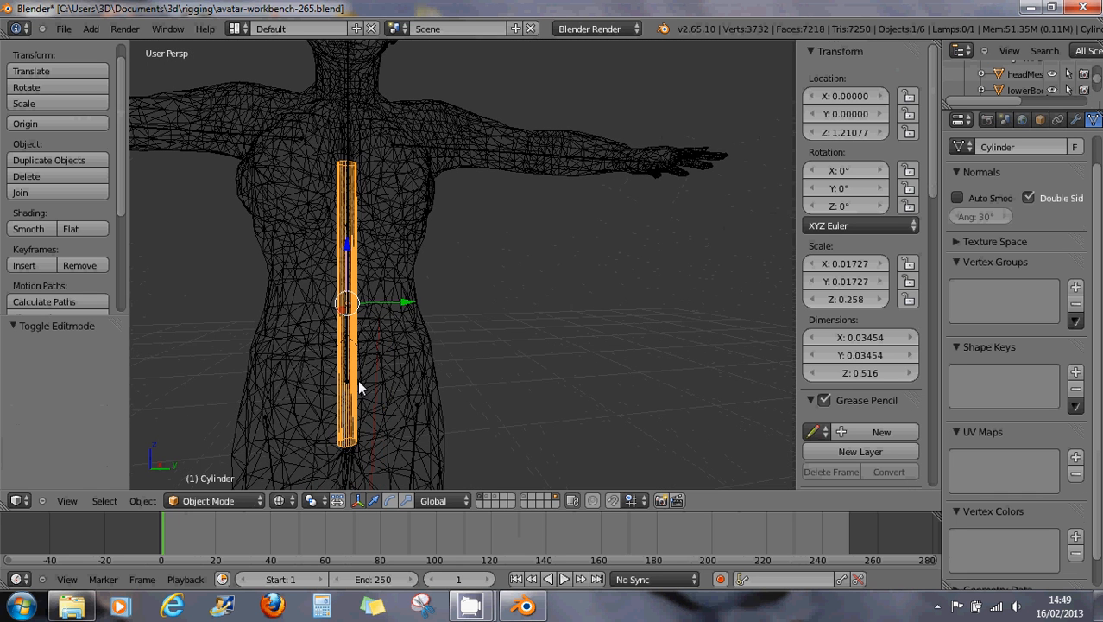
Step: Cut 31 evenly spaced horizontal edge loops into the cylinder in Edit Mode, and return to Object Mode
left_click(235, 496)
left_click(234, 469)
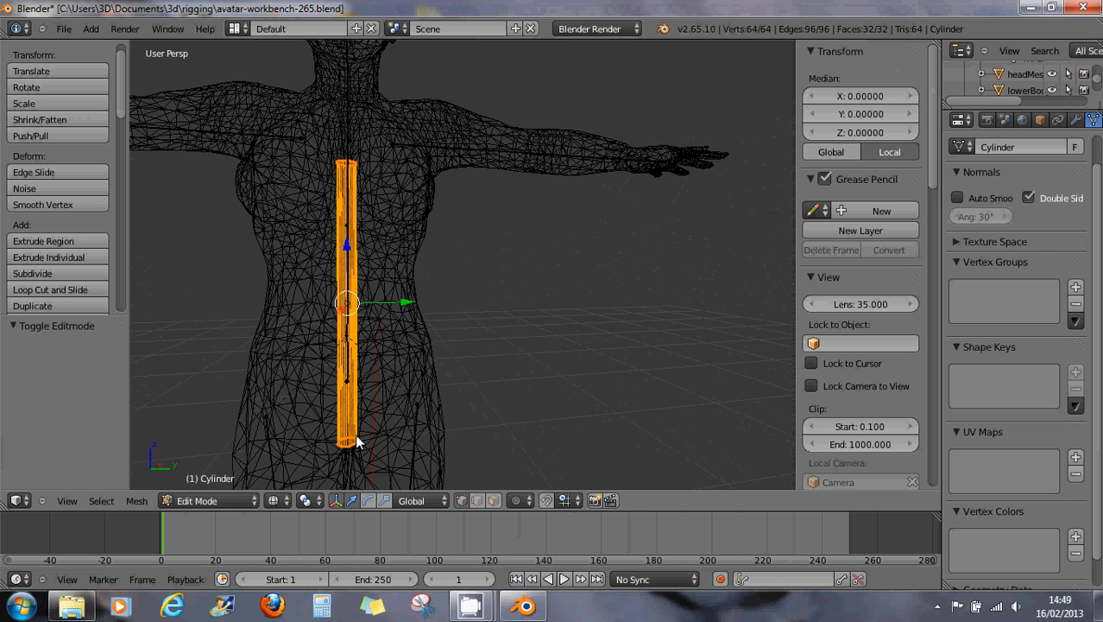
key("ctrl+r")
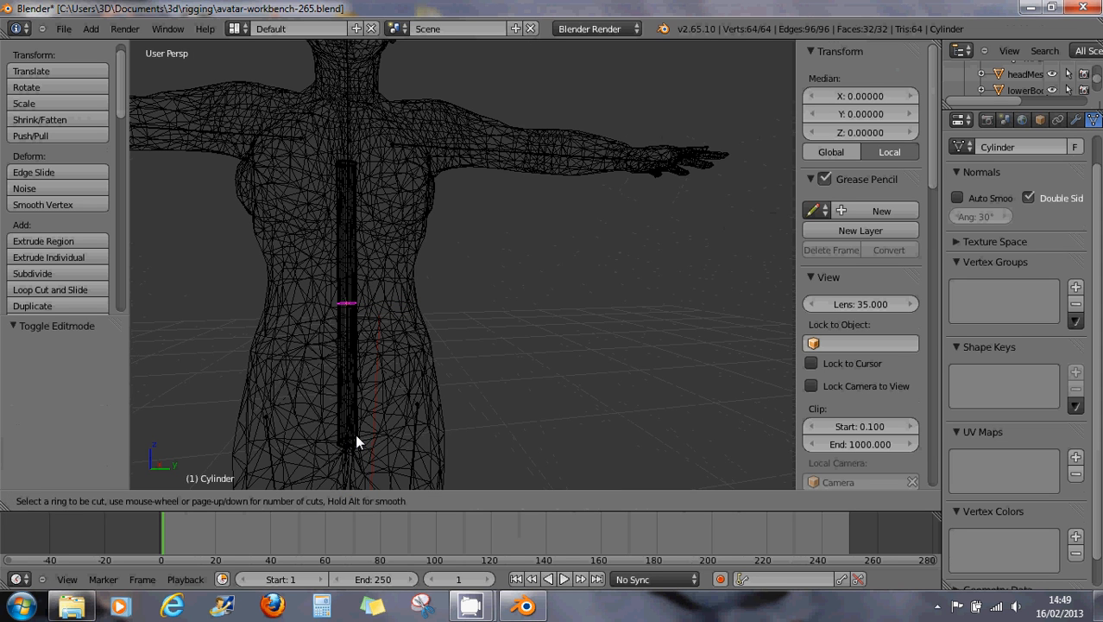
scroll(353, 422, "down", 1)
scroll(353, 422, "up", 20)
scroll(353, 422, "up", 5)
scroll(353, 423, "up", 2)
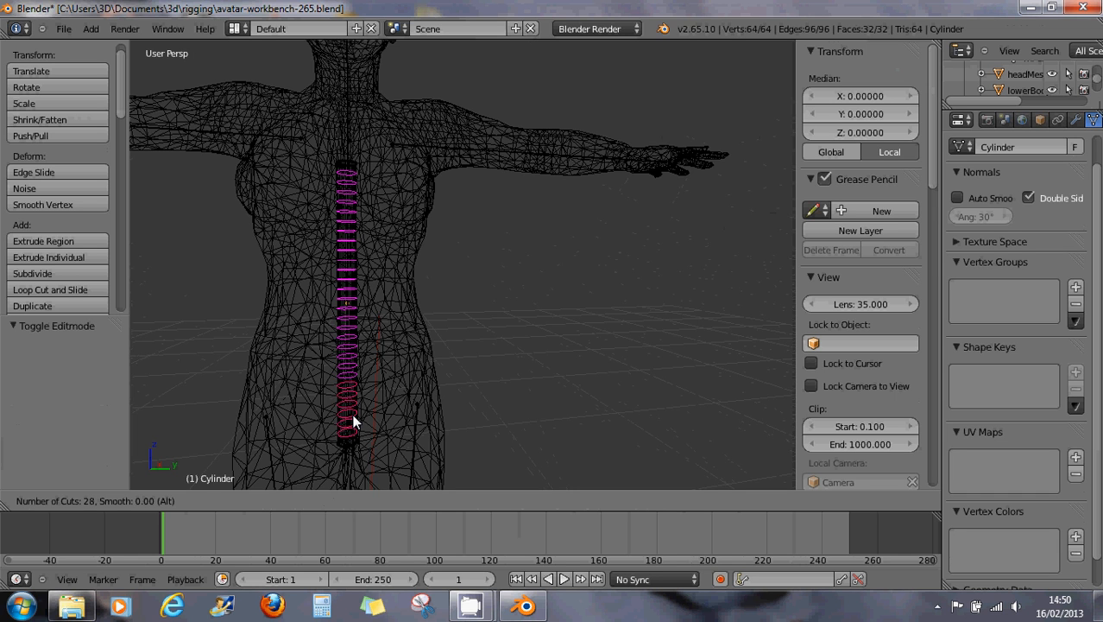
scroll(353, 422, "up", 2)
scroll(352, 421, "up", 1)
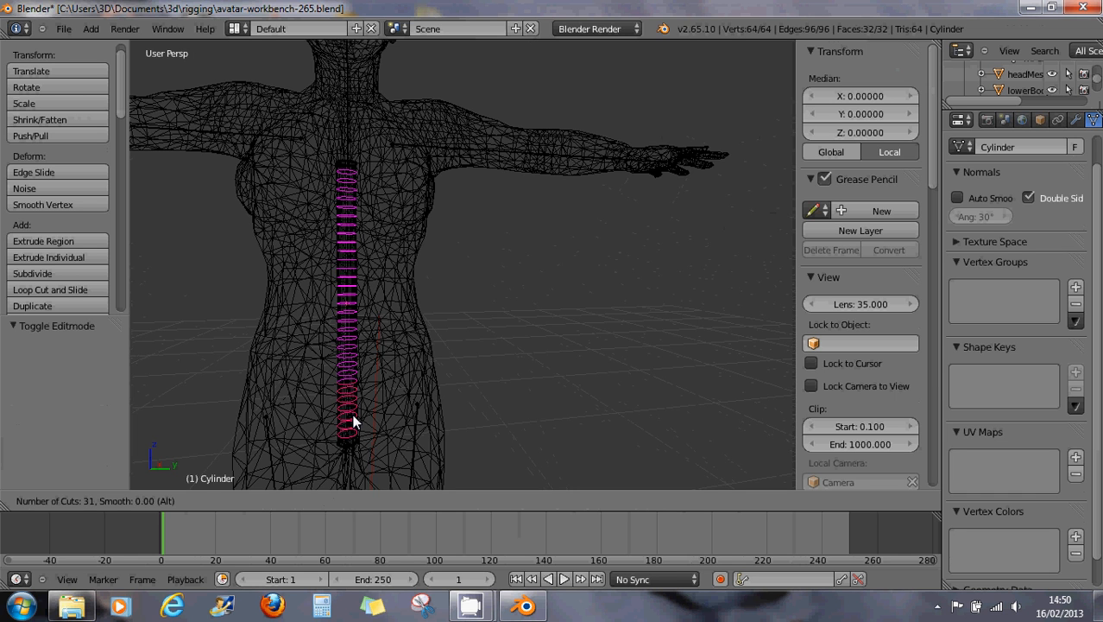
left_click(350, 419)
key("a")
key("a")
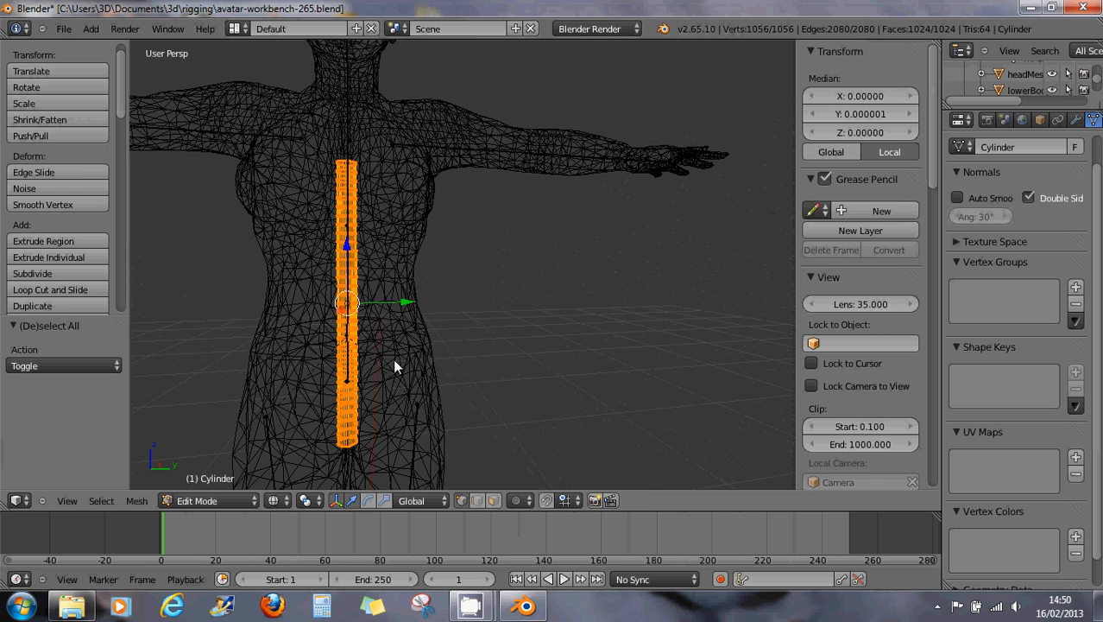
key("Tab")
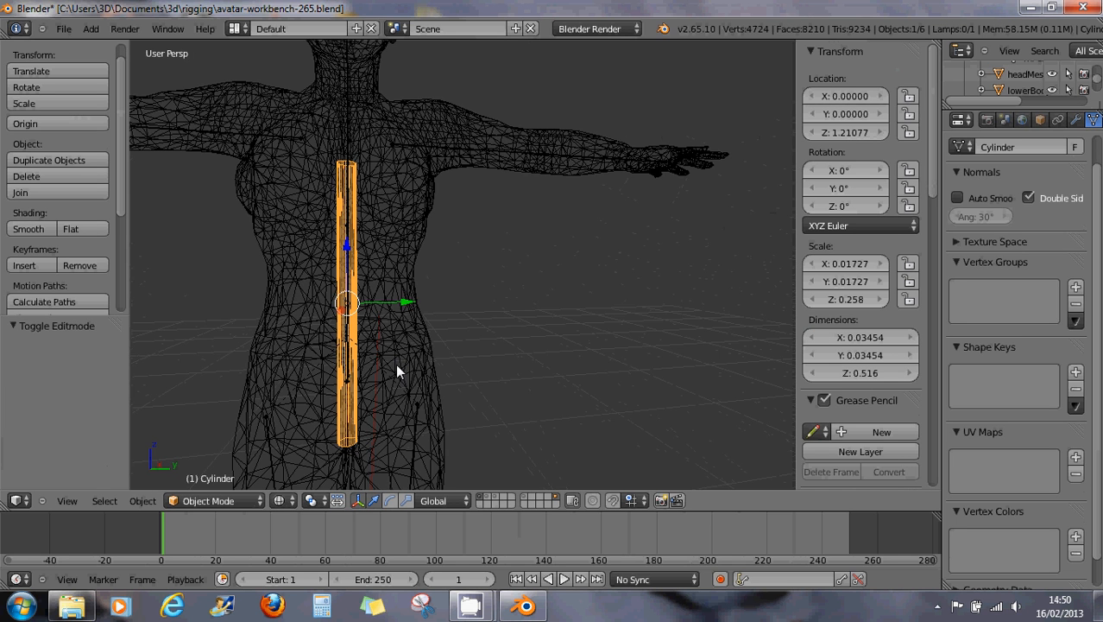
Step: Add a Shrinkwrap modifier to the cylinder
scroll(395, 364, "down", 3)
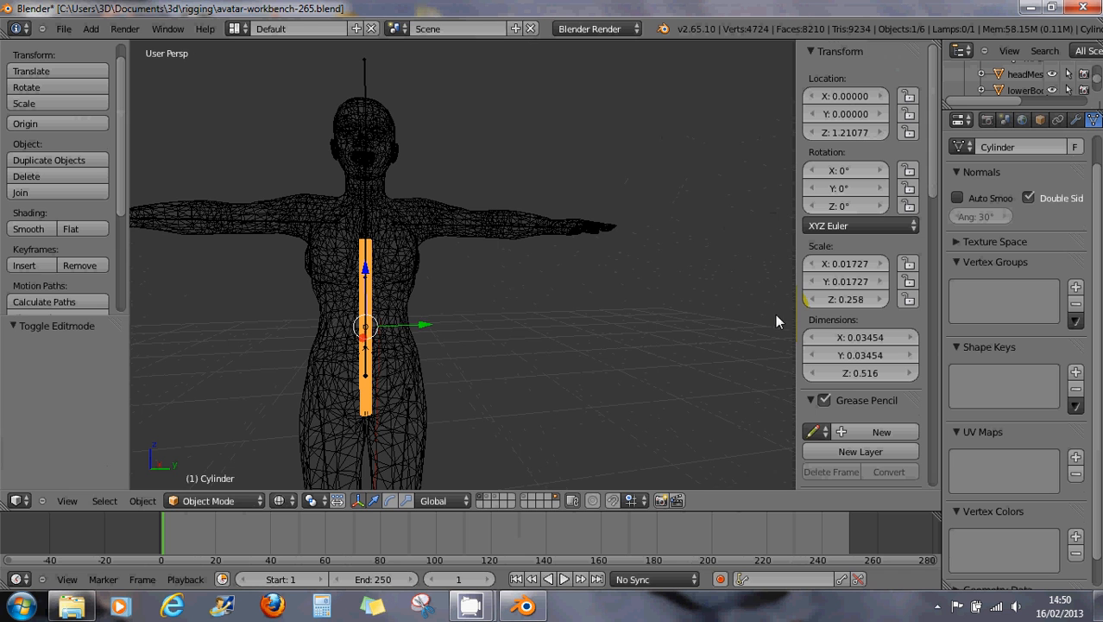
left_click(1079, 121)
left_click(993, 178)
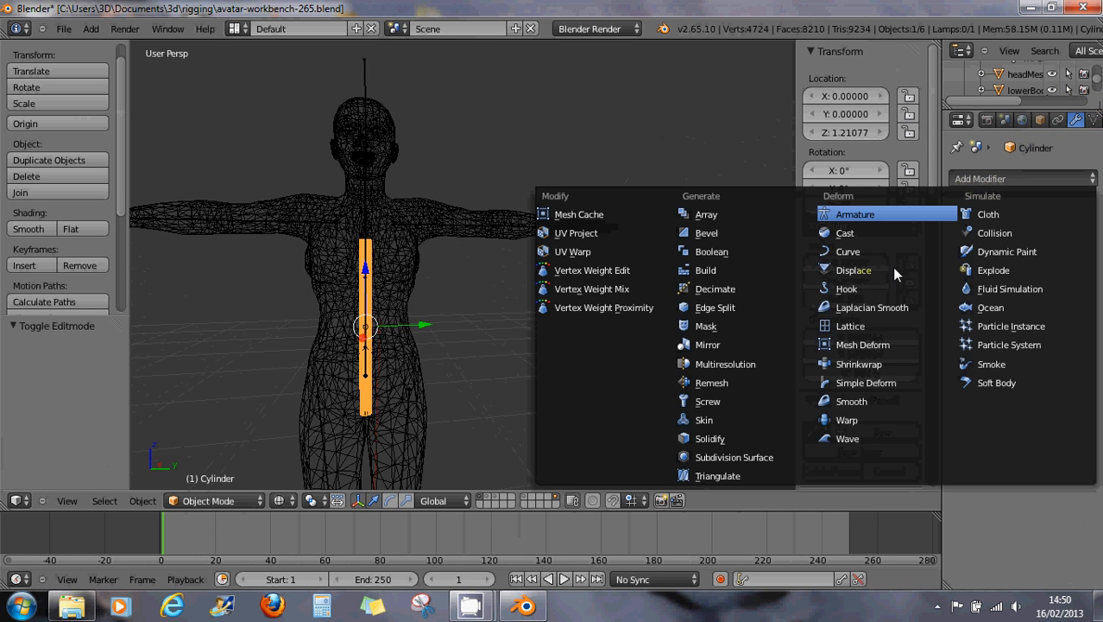
left_click(867, 360)
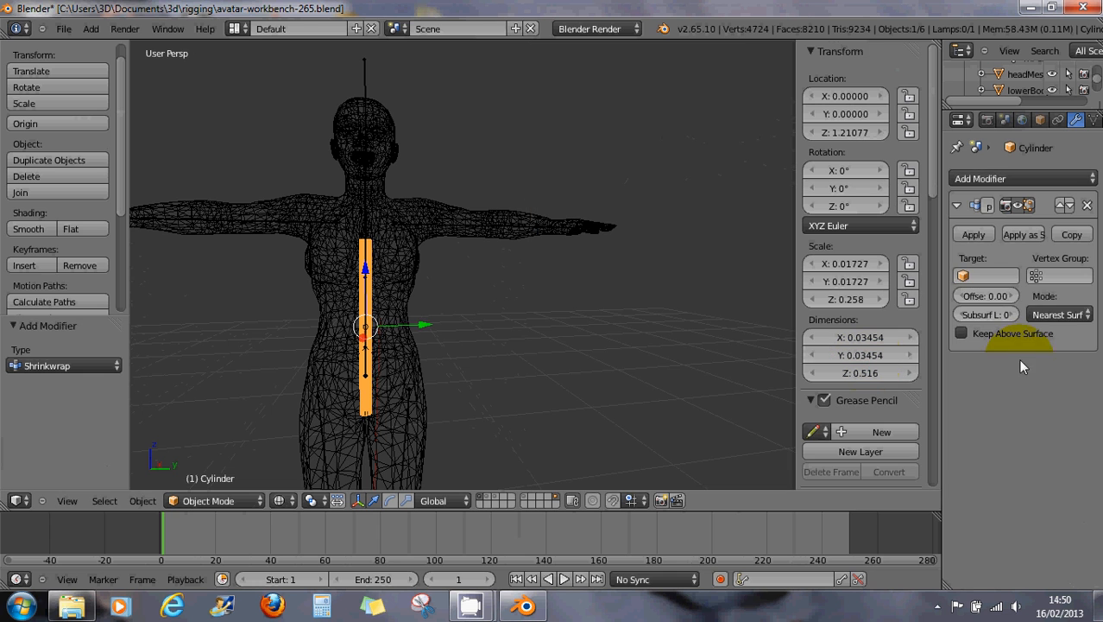
Step: Check the body mesh's object name and set lowerBody as the target of the cylinder's Shrinkwrap modifier
left_click(963, 277)
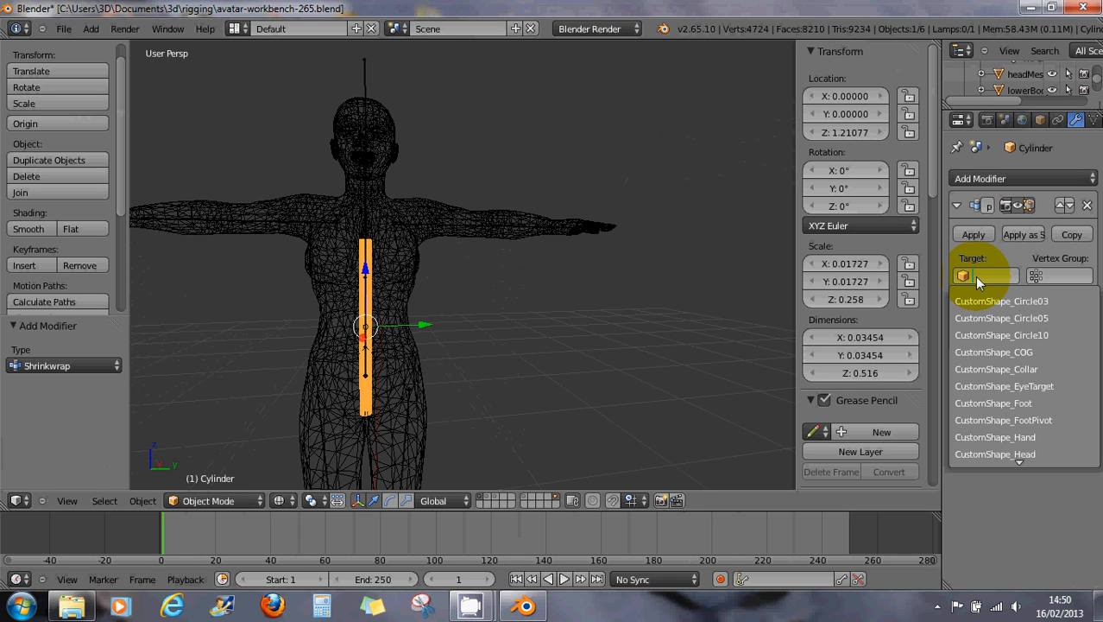
right_click(414, 454)
right_click(415, 454)
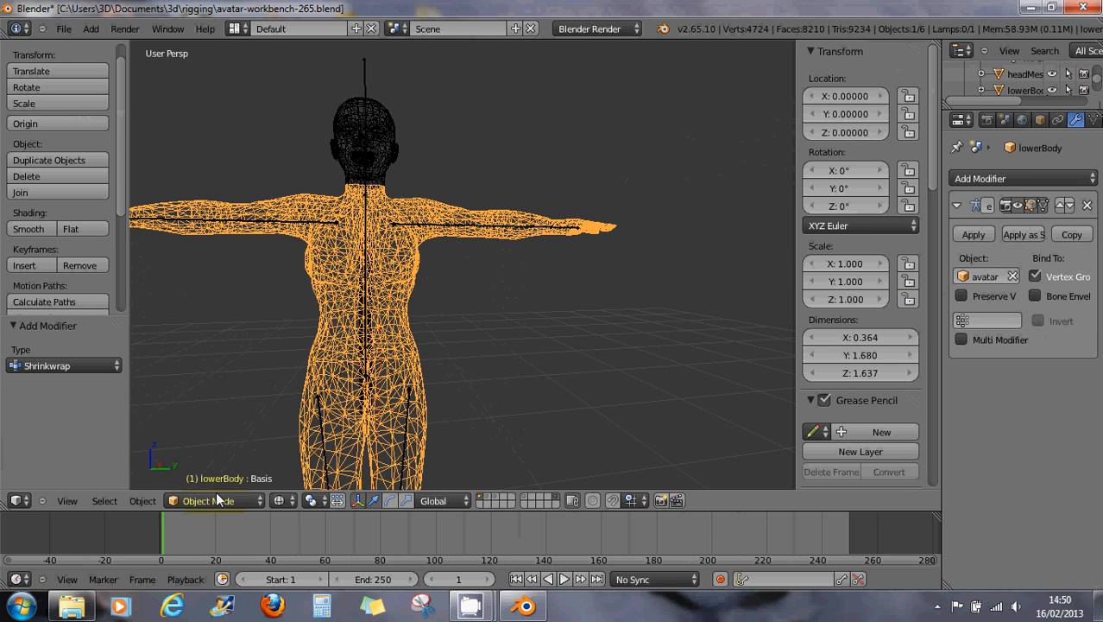
right_click(373, 343)
left_click(974, 275)
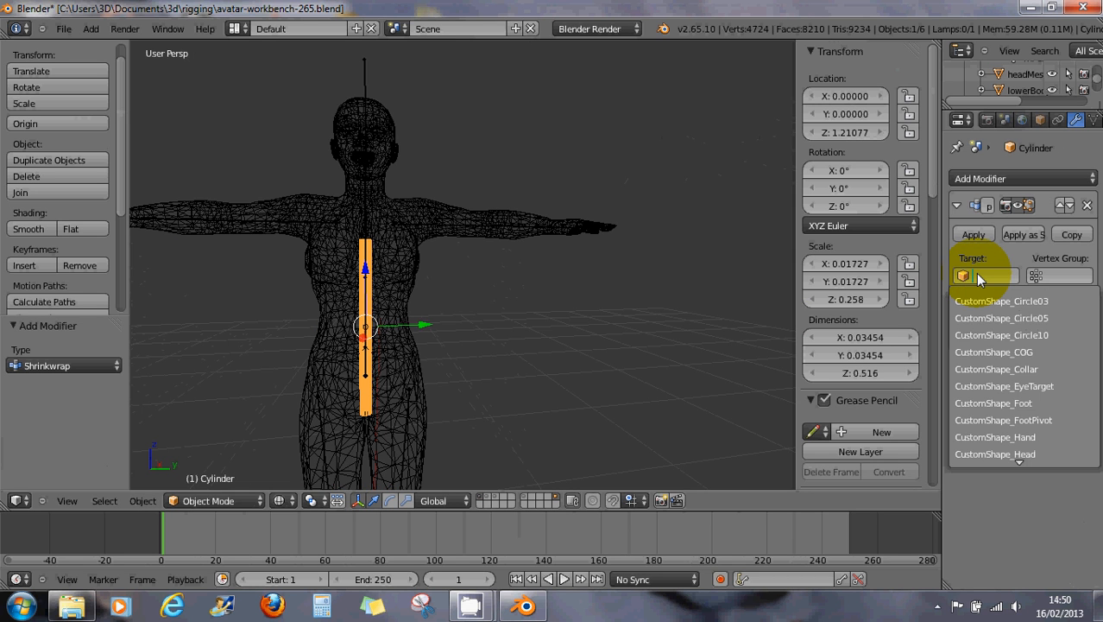
type("lo")
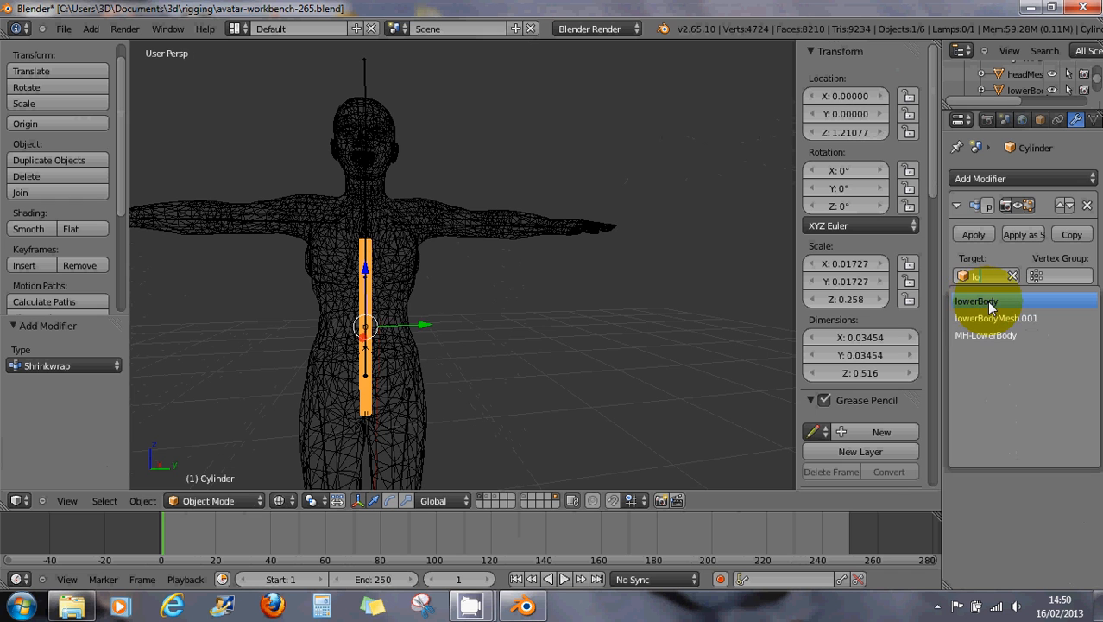
left_click(987, 301)
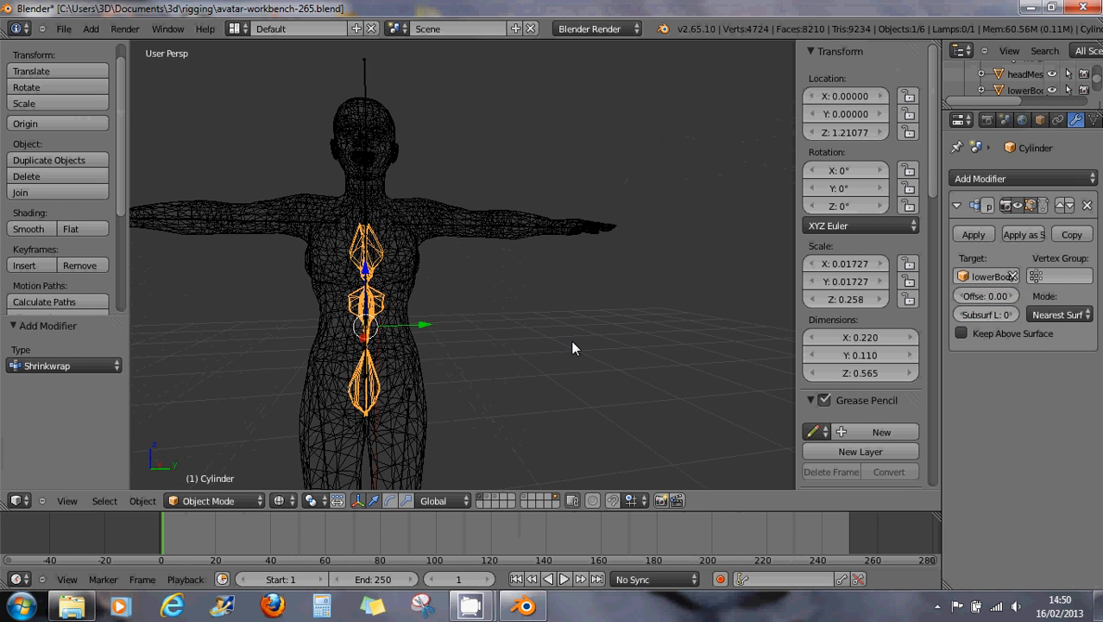
Step: Set the Shrinkwrap mode to Project, trying the negative direction but leaving only the positive one enabled, and inspect the wrap around the torso
left_click(1049, 315)
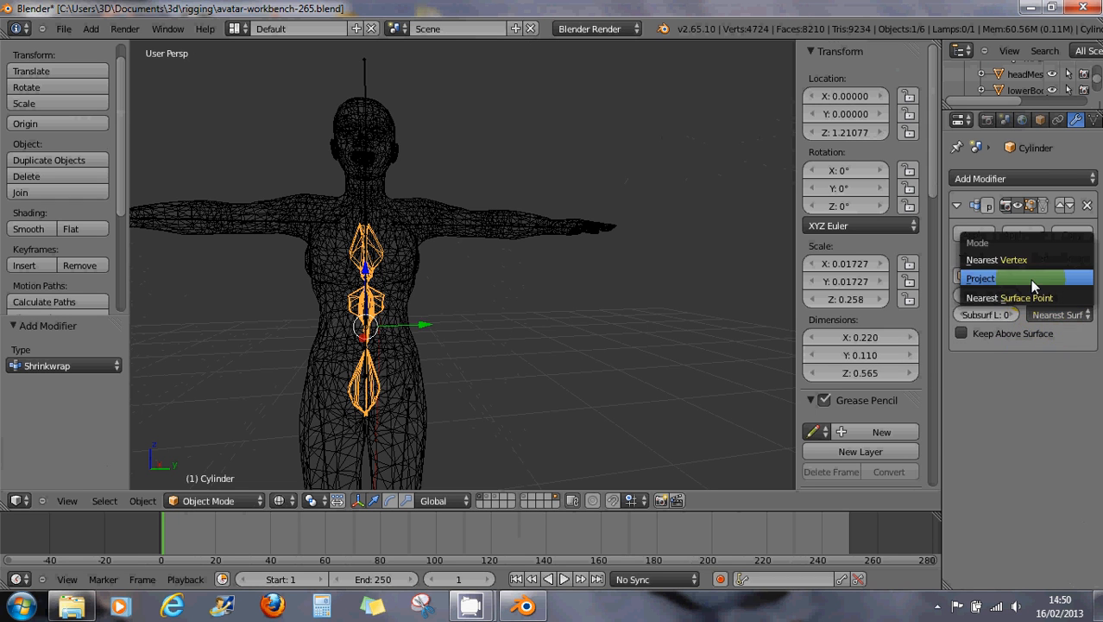
left_click(1030, 279)
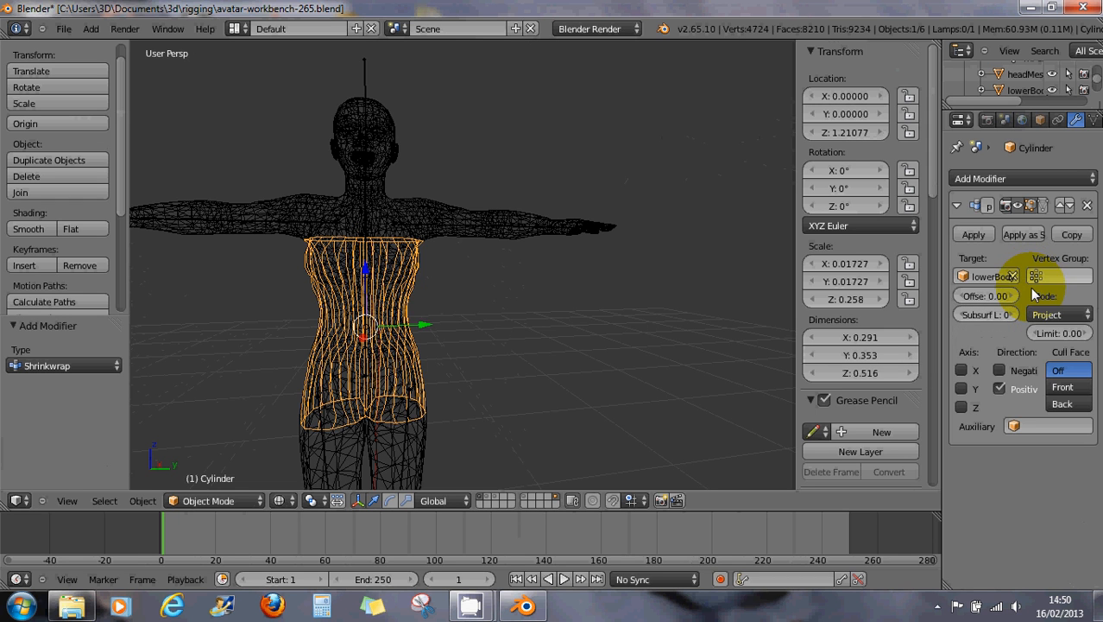
left_click(1000, 370)
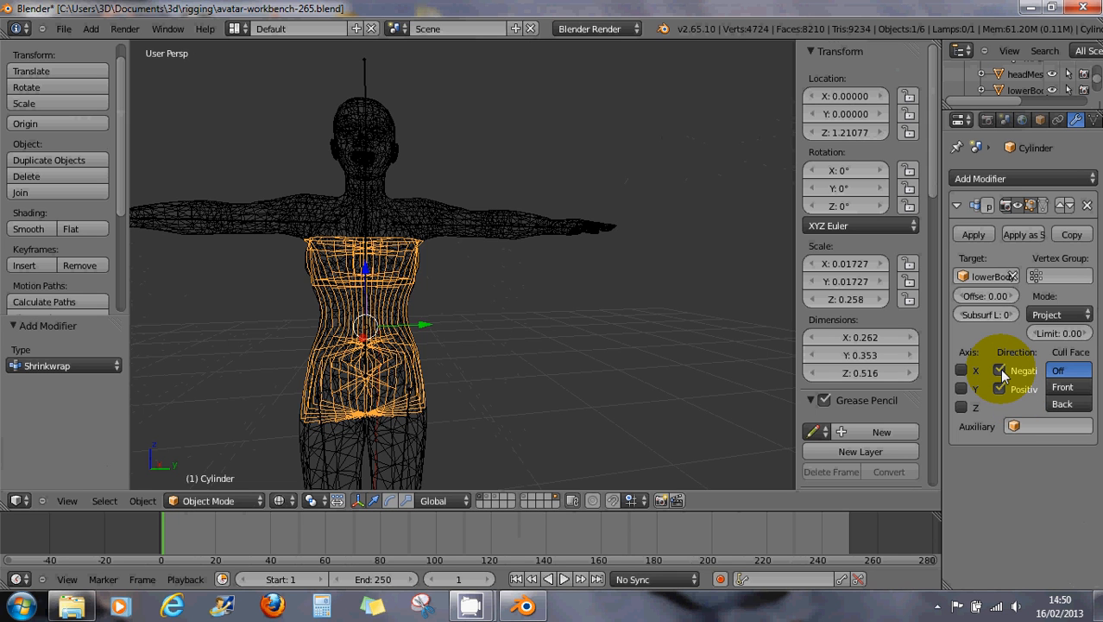
left_click(1000, 368)
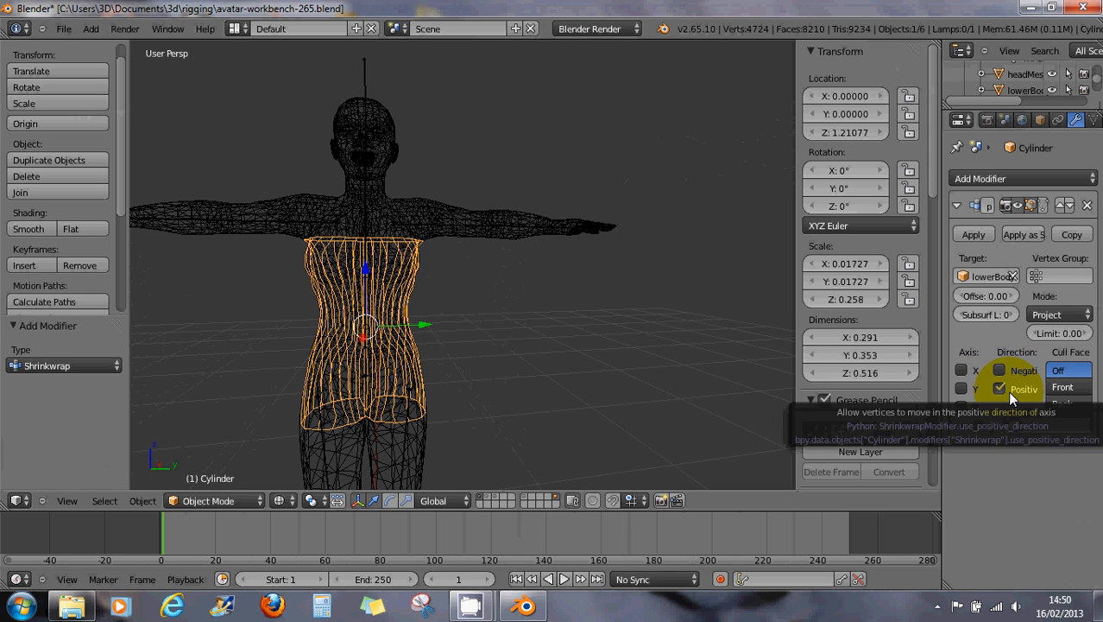
middle_click_drag(680, 367, 383, 321)
scroll(438, 367, "up", 3)
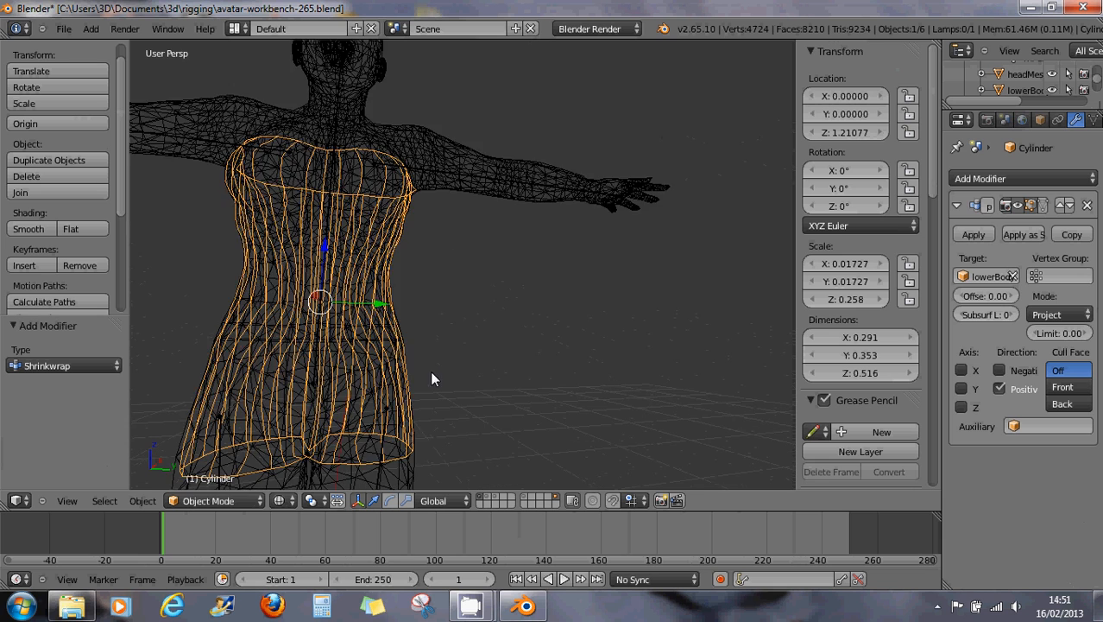
scroll(431, 376, "up", 2)
middle_click_drag(296, 357, 444, 382)
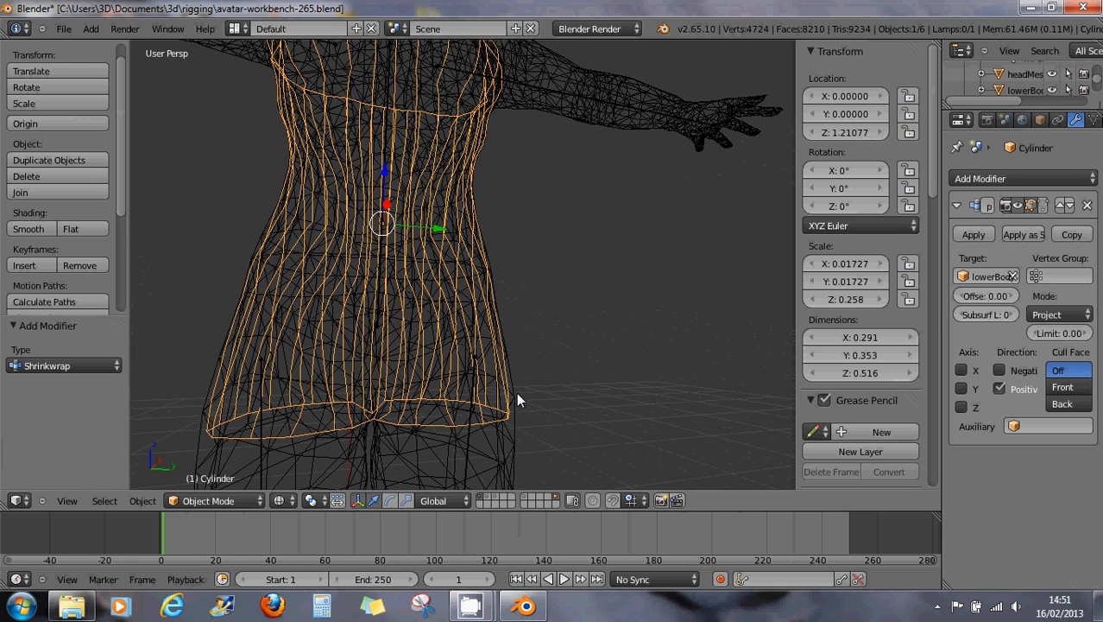
Step: Scale the cylinder along the Z axis by about 0.928 to shorten the garment's hem, and check the fit
key("s")
key("z")
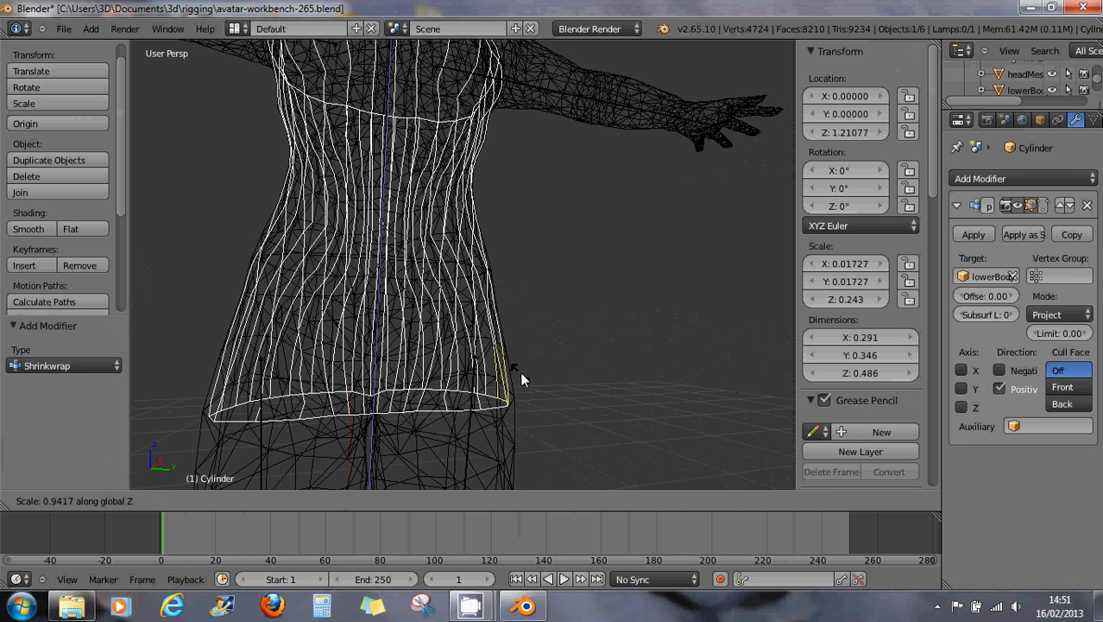
left_click(520, 367)
middle_click_drag(432, 387, 373, 400)
scroll(445, 364, "down", 3)
mouse_move(426, 346)
middle_mouse_down()
mouse_move(410, 328)
mouse_move(405, 351)
mouse_move(431, 345)
middle_mouse_up()
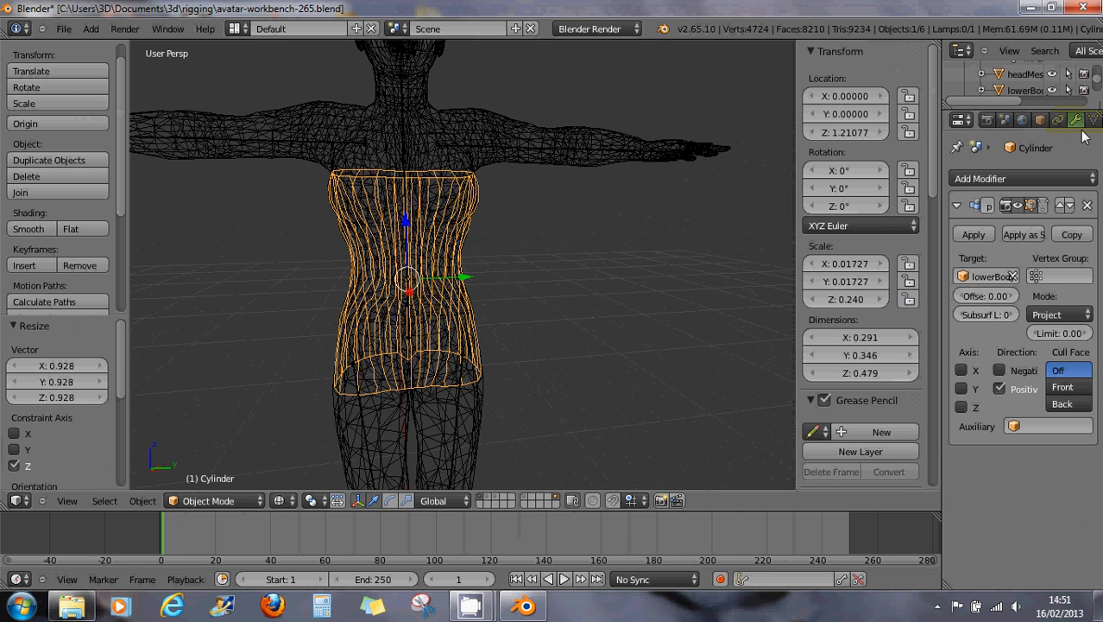
Step: Add a new material to the cylinder and set its diffuse colour to red
middle_click_drag(1075, 122, 1006, 122)
left_click(1040, 119)
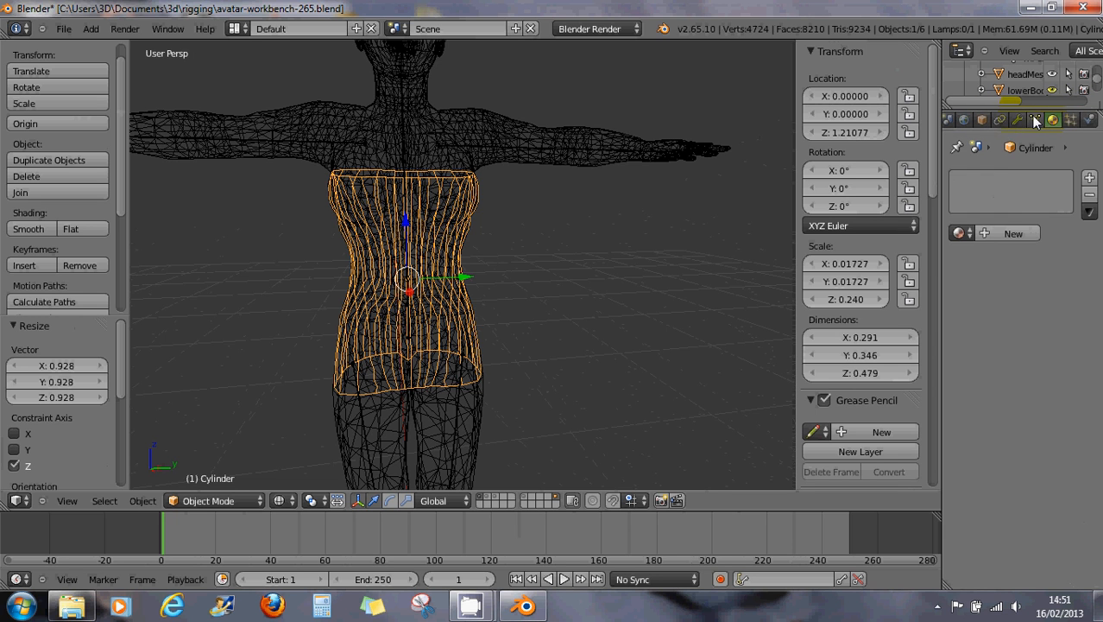
left_click(992, 235)
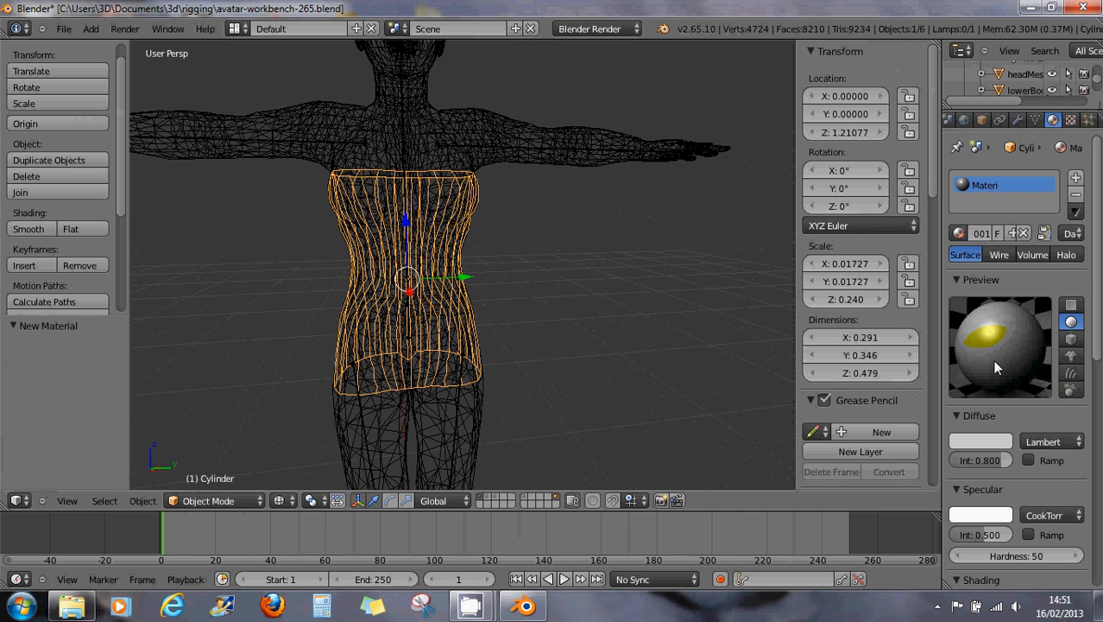
left_click(980, 439)
left_click(928, 299)
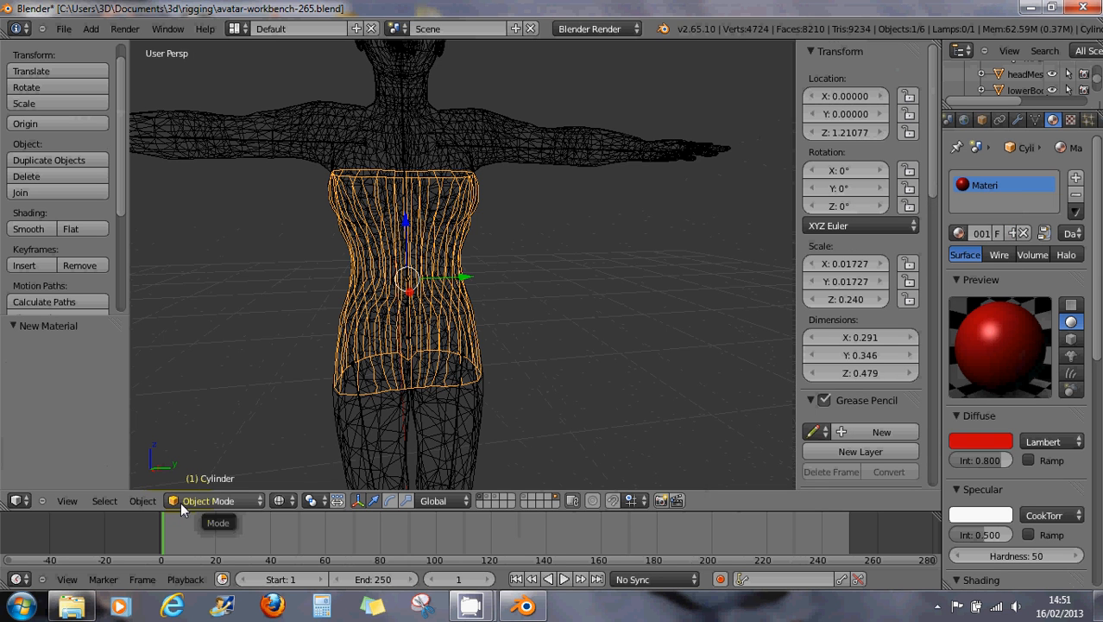
Step: Display the scene in solid shading and raise the Shrinkwrap offset to about 0.60 so the garment sits outside the body
key("z")
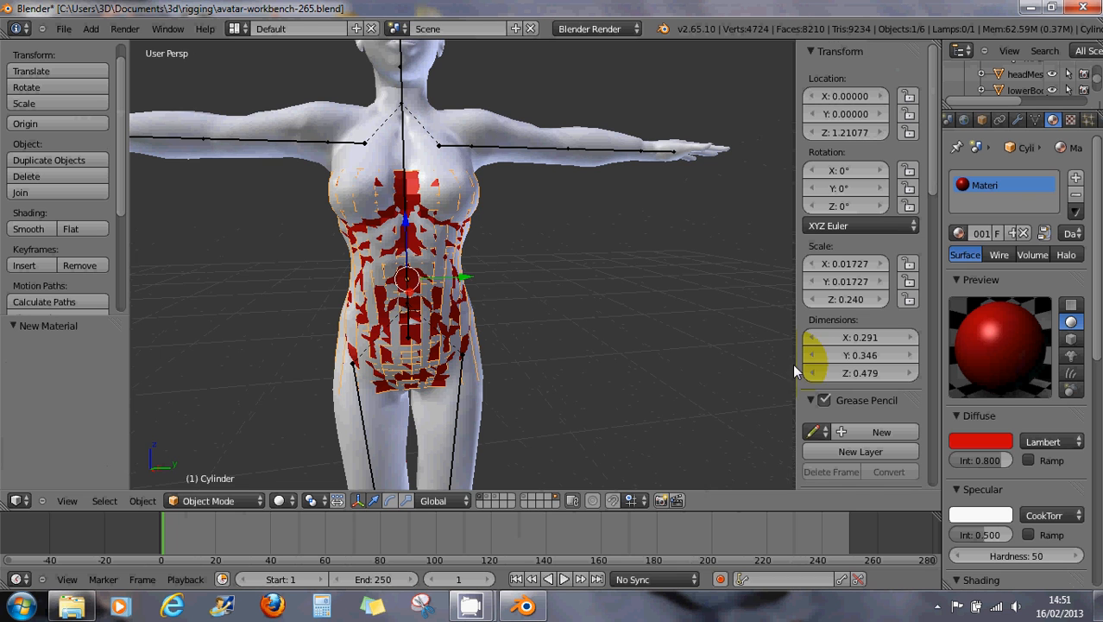
left_click(1016, 120)
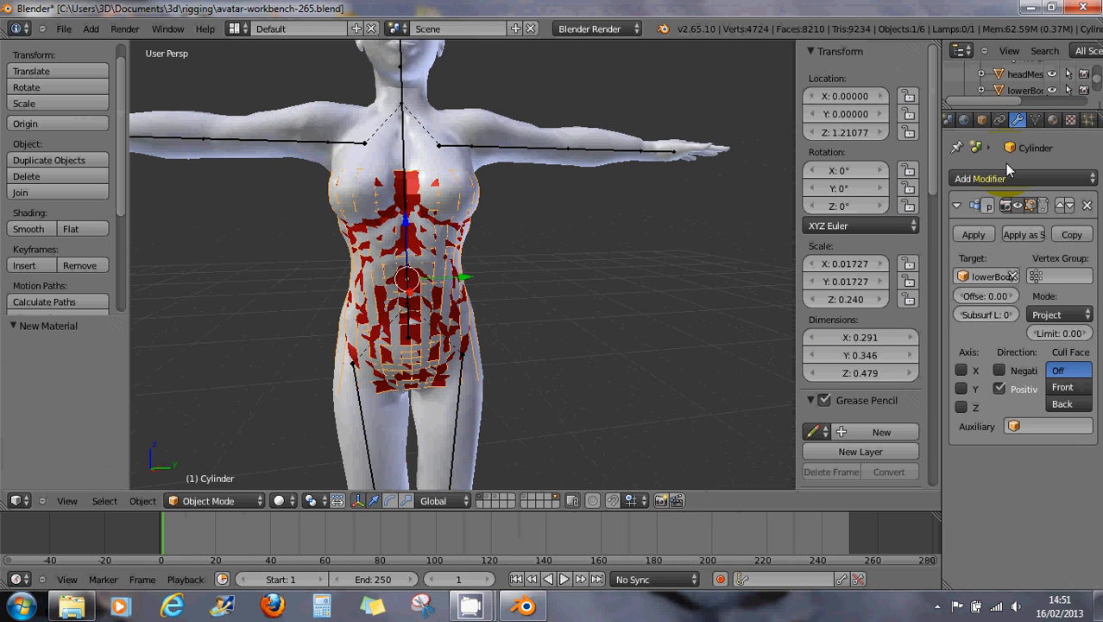
left_click_drag(1007, 294, 1052, 289)
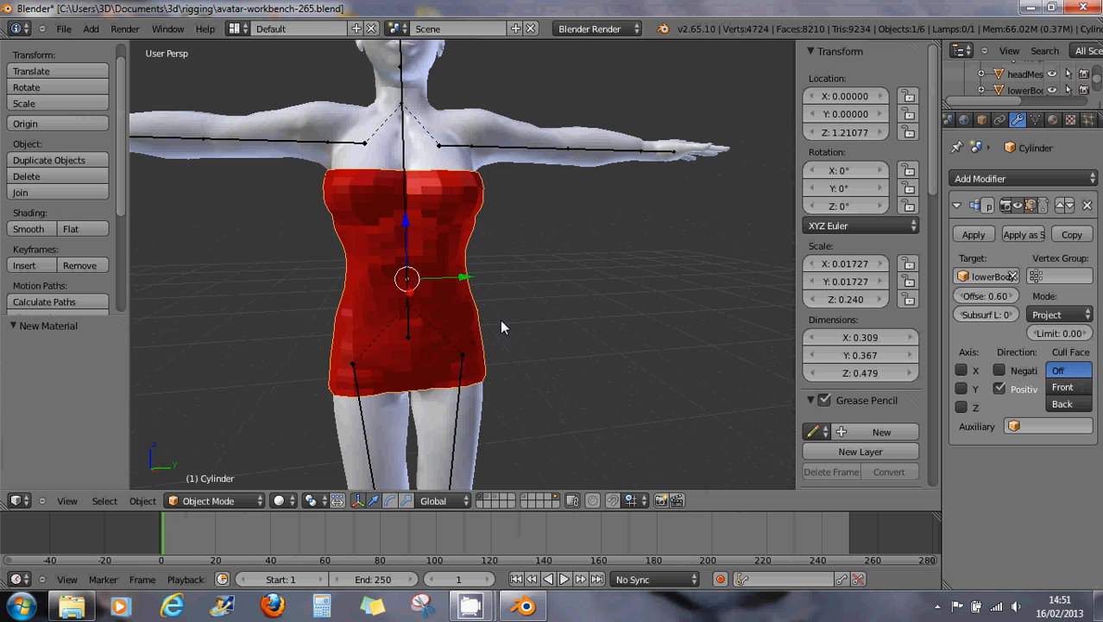
Step: Set the cylinder to smooth shading and apply its Shrinkwrap modifier
left_click(35, 230)
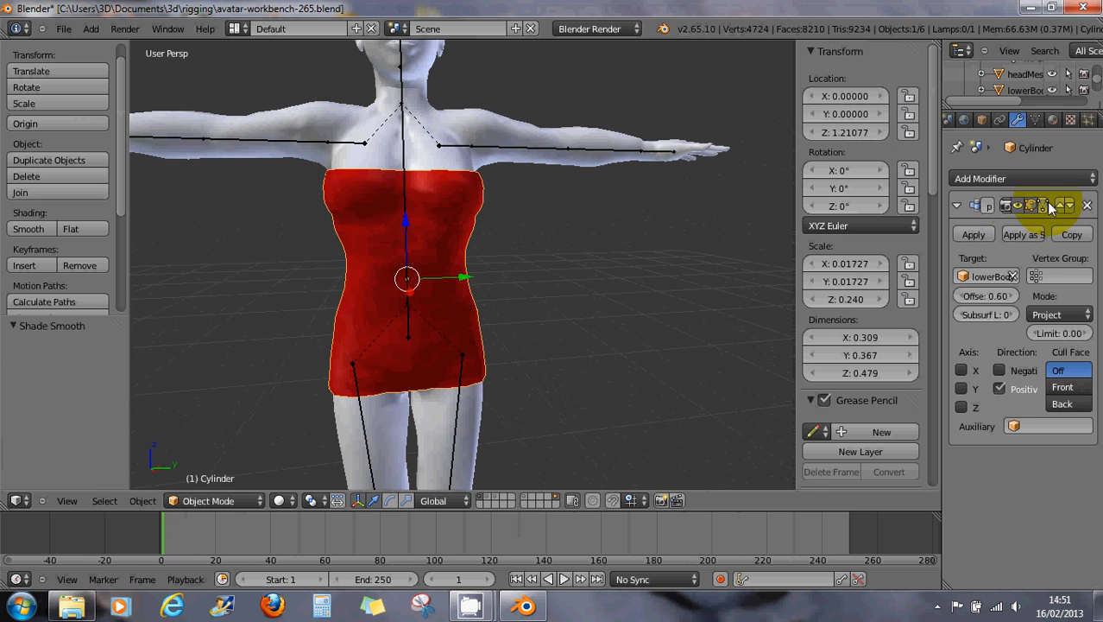
left_click(974, 234)
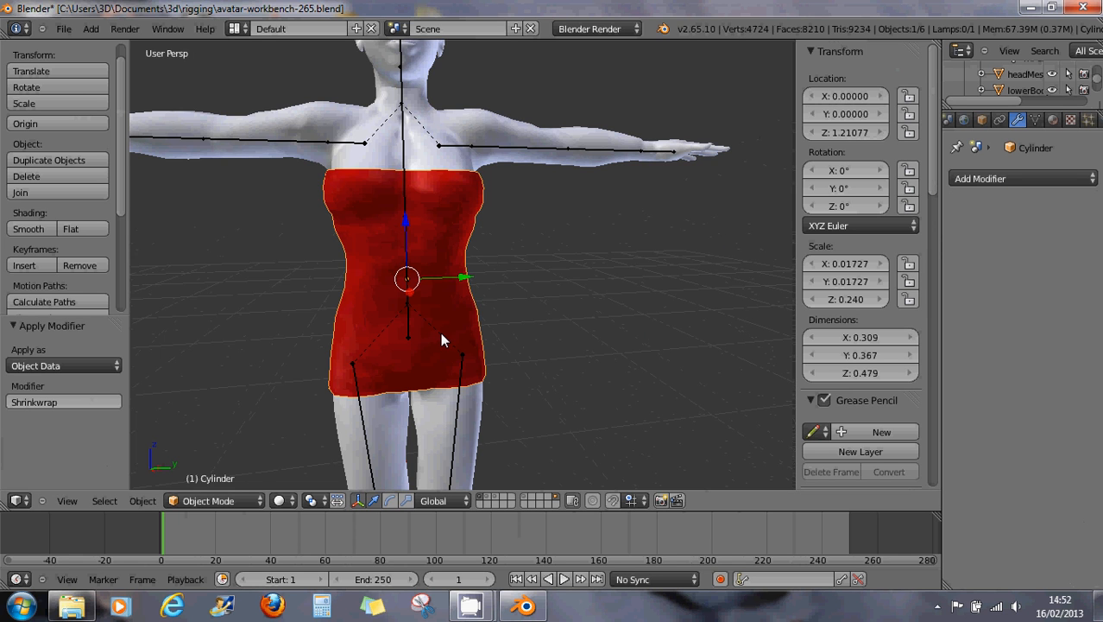
Step: Enter Edit Mode, select the front centre vertex of the garment's upper edge, and set Proportional Editing to Connected
left_click(205, 501)
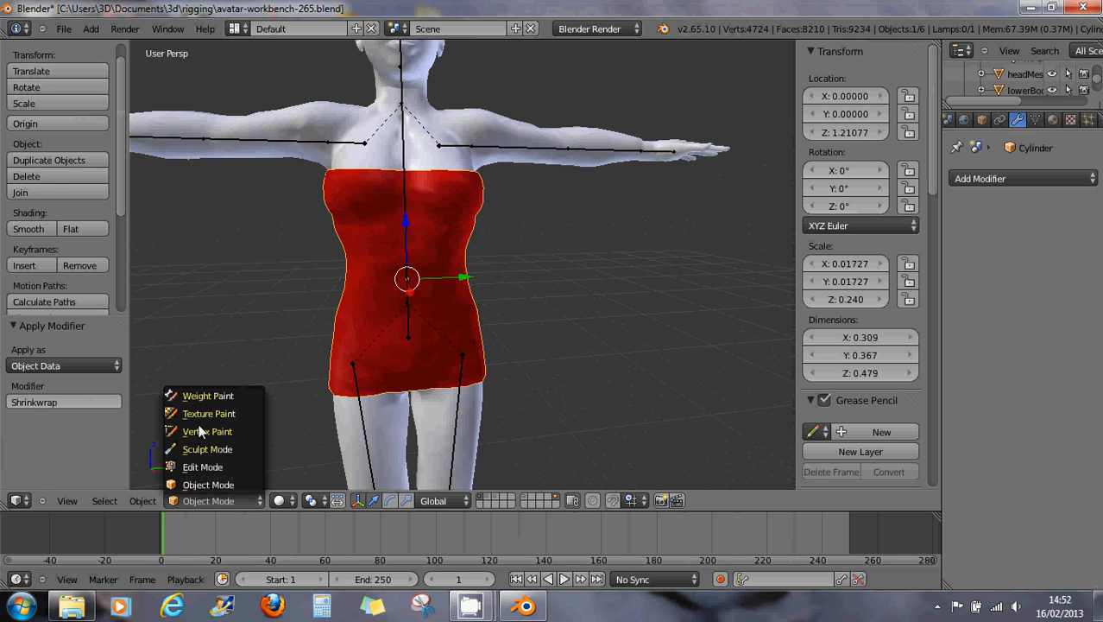
left_click(201, 467)
right_click(411, 173)
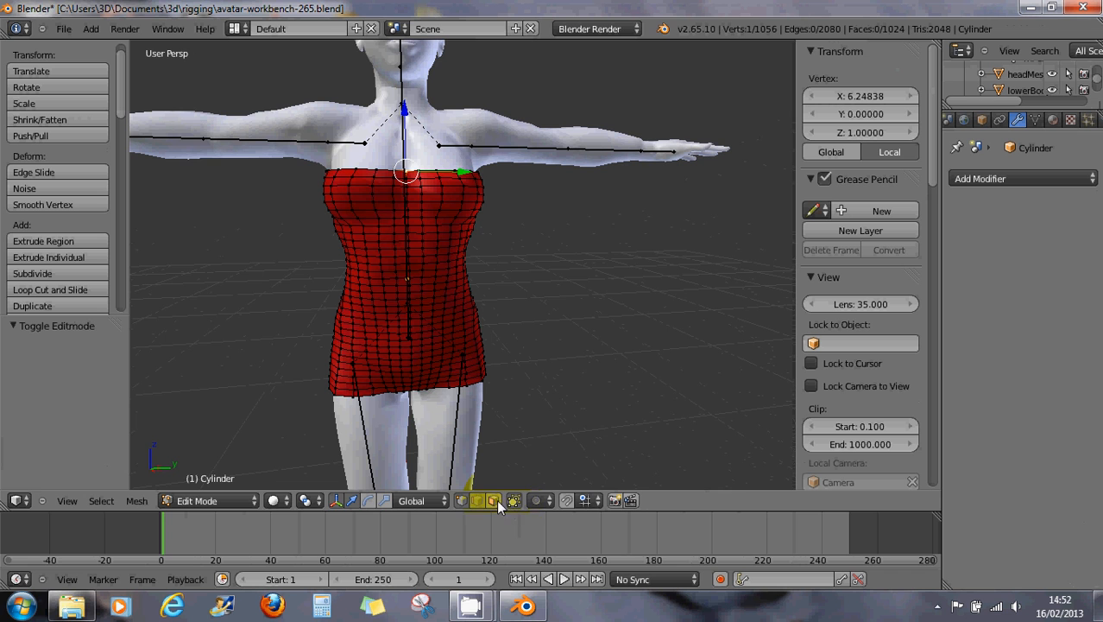
left_click(539, 501)
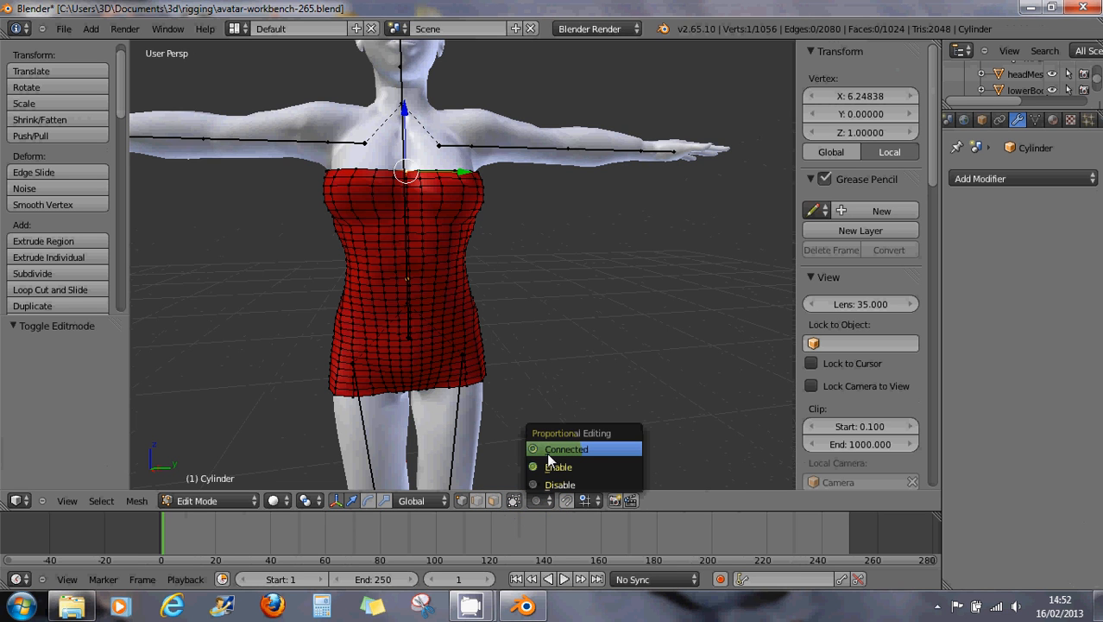
left_click(549, 450)
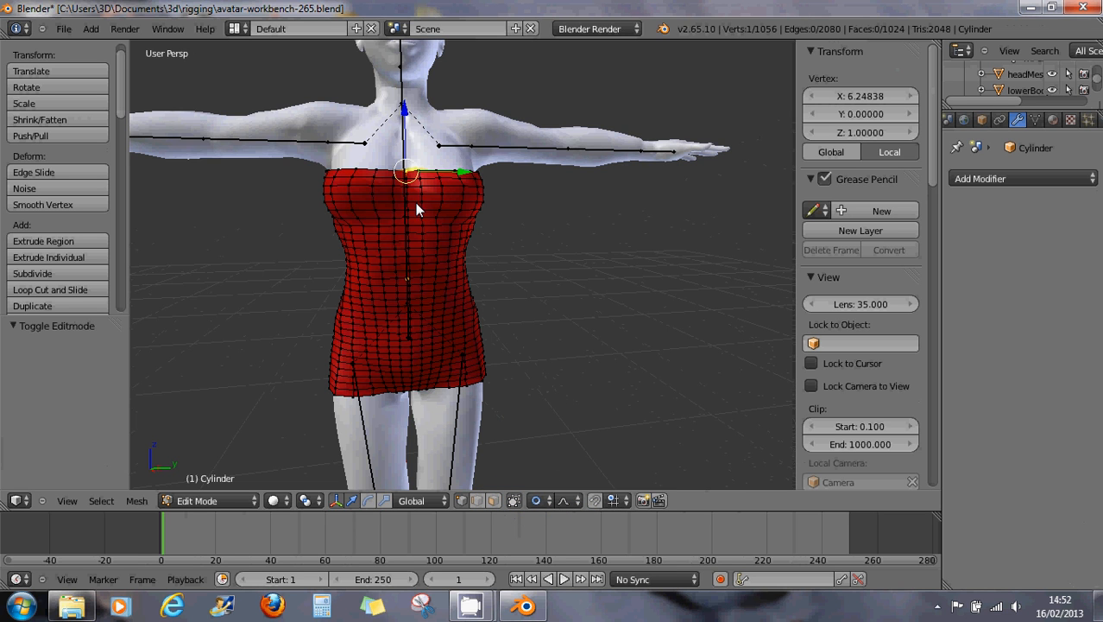
Step: Move the front centre neckline vertex down about 0.06 along Z with a proportional size of about 0.14 to form a V-neck
left_click_drag(404, 112, 412, 154)
scroll(411, 149, "up", 10)
scroll(411, 152, "up", 9)
scroll(411, 153, "up", 7)
scroll(411, 154, "down", 4)
scroll(411, 153, "down", 2)
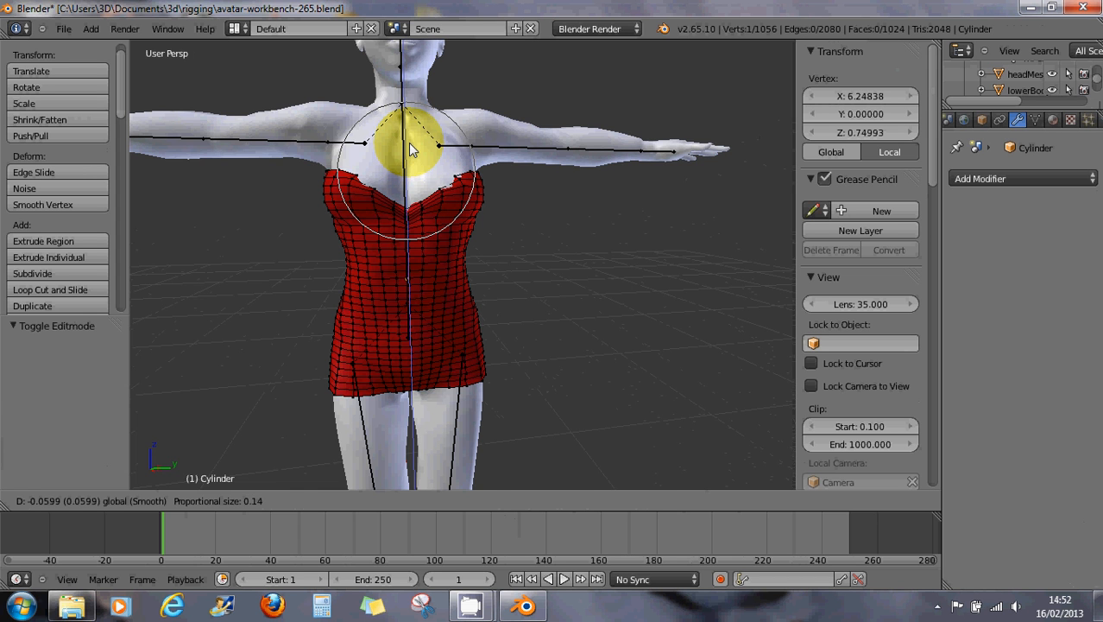
left_click(411, 149)
Step: Move the neckline vertex about 0.033 forward along X, away from the chest, and inspect the garment from several angles
scroll(403, 227, "up", 5)
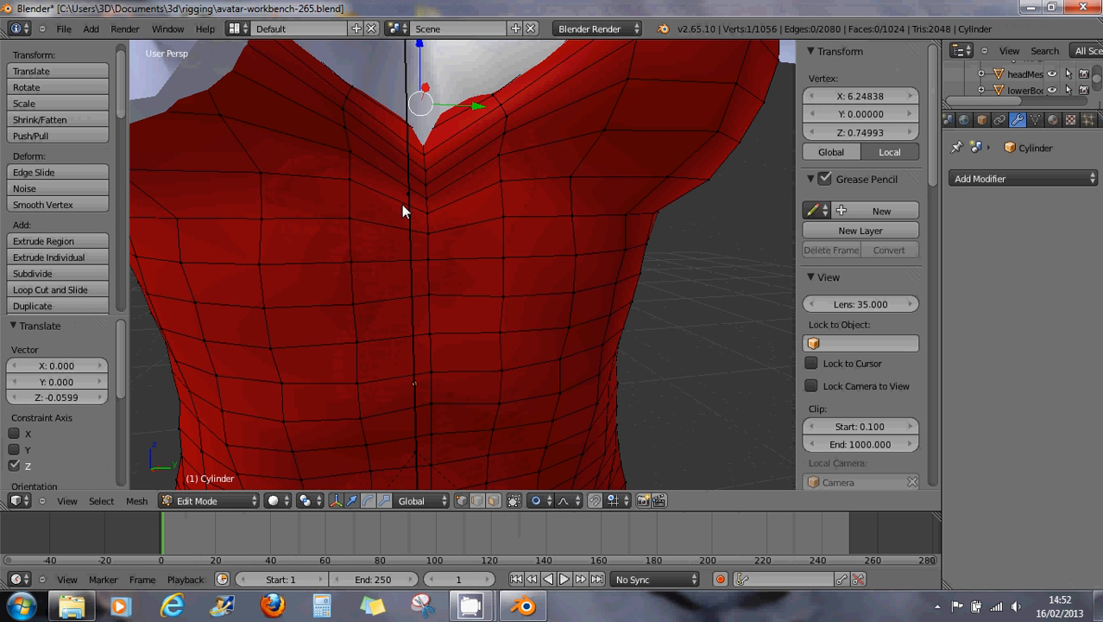
scroll(401, 202, "down", 5)
middle_click_drag(403, 207, 469, 191)
left_click_drag(465, 186, 485, 187)
middle_click_drag(485, 187, 360, 197)
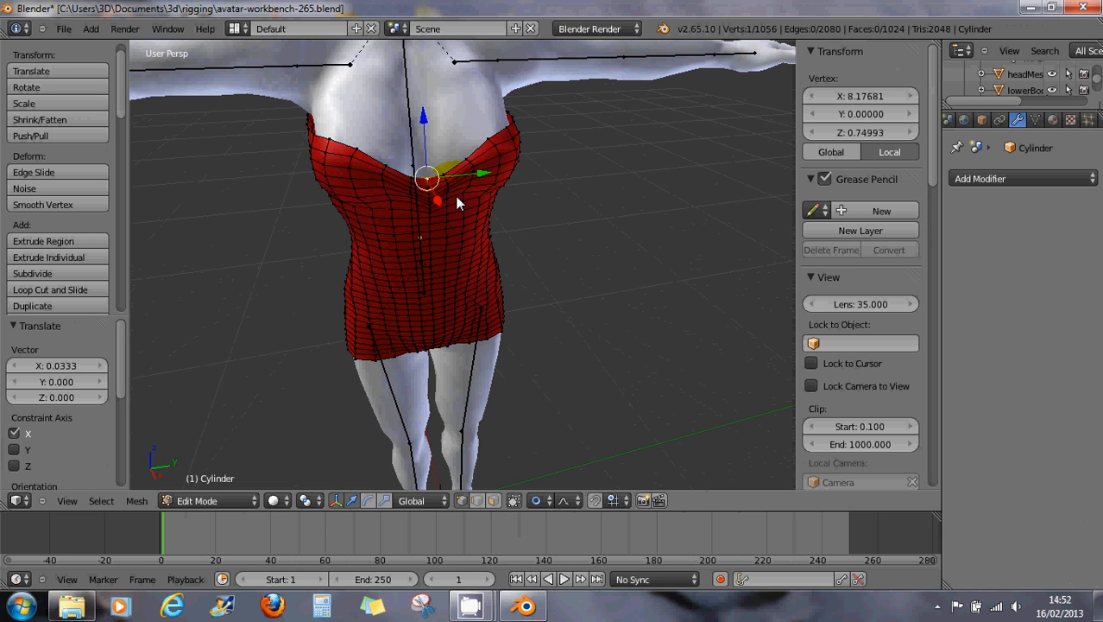
middle_click_drag(458, 202, 451, 202)
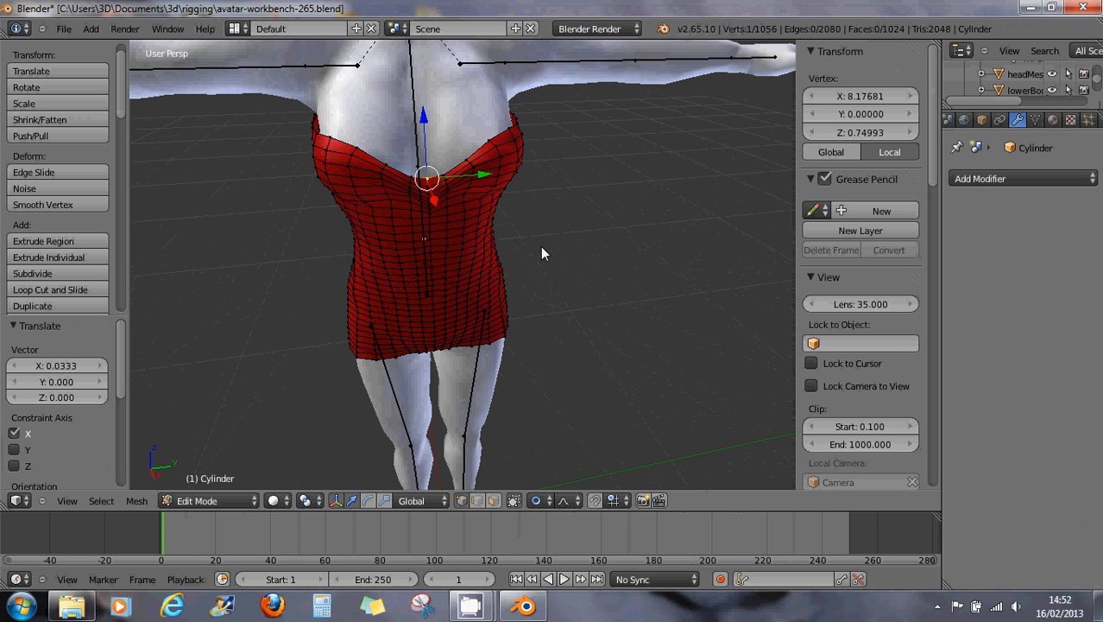
middle_click_drag(552, 243, 505, 164)
scroll(513, 224, "down", 1)
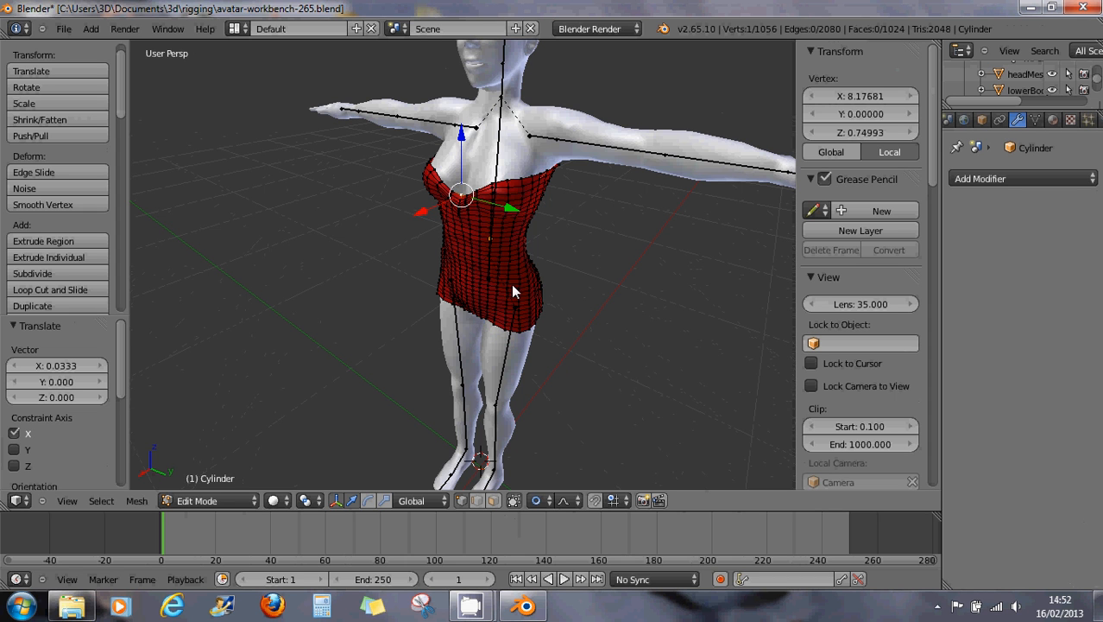
middle_click_drag(438, 288, 515, 288)
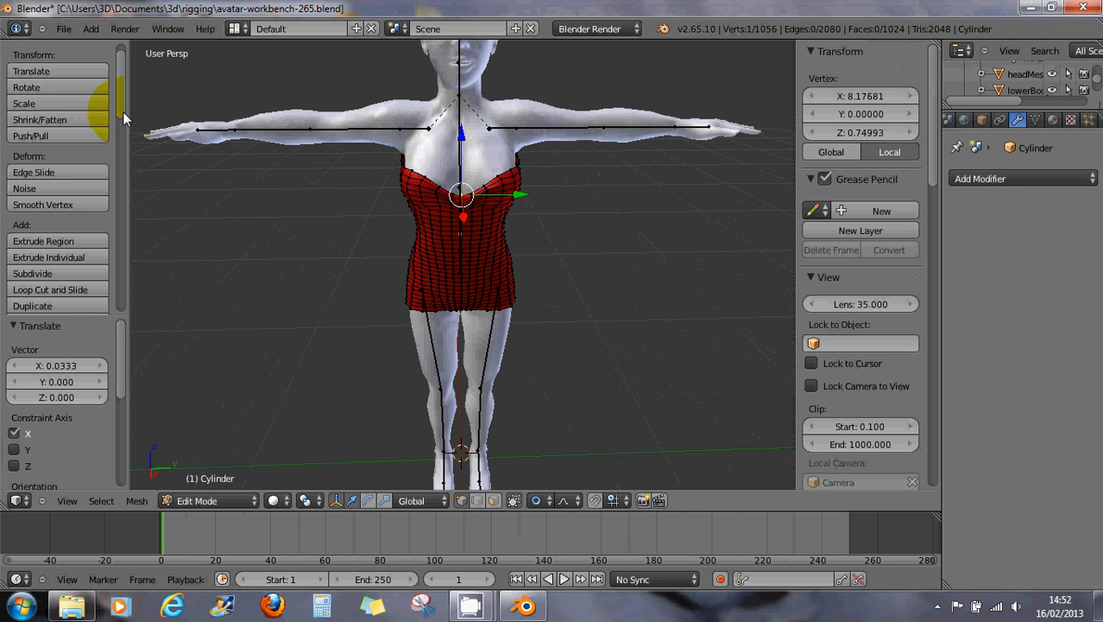
middle_click_drag(562, 140, 545, 170)
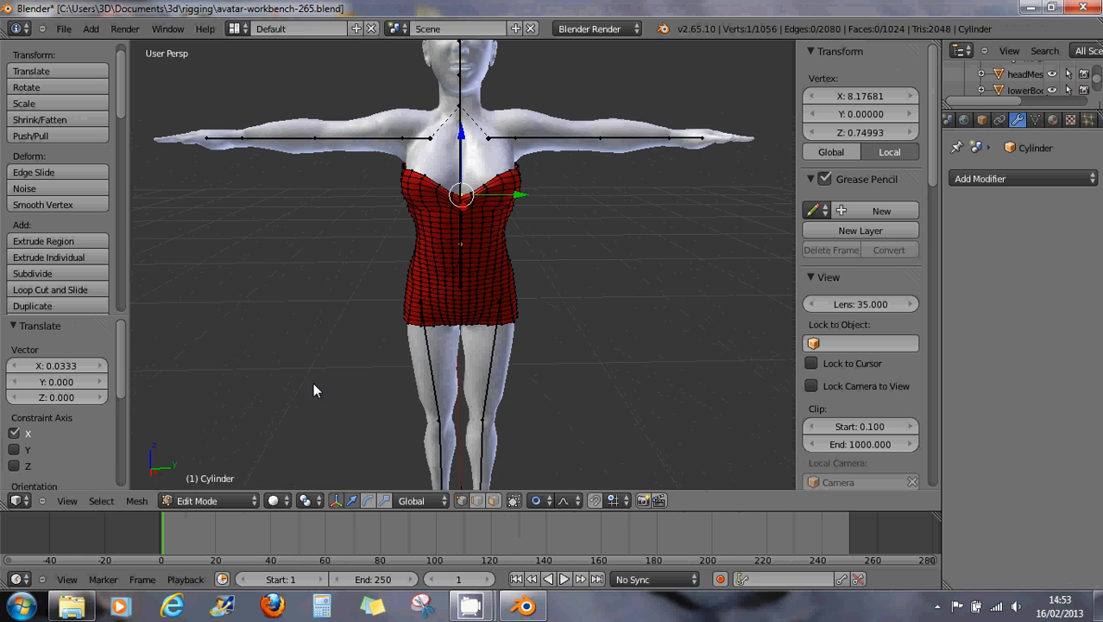
Step: Put the garment cylinder into Weight Paint mode, and do the same for the lowerBody mesh
left_click(195, 500)
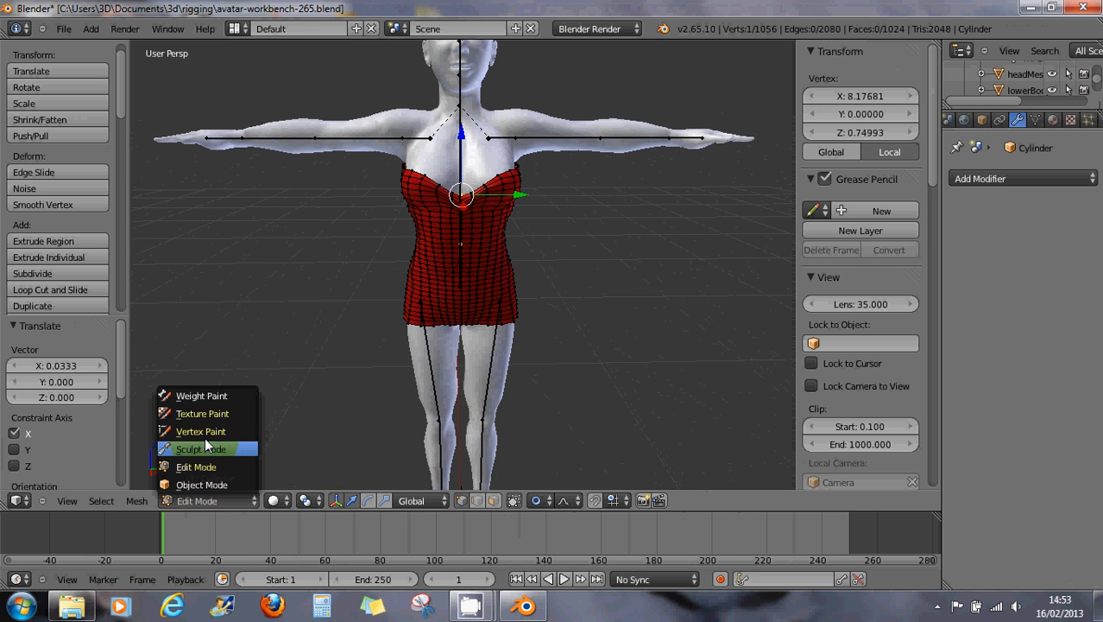
left_click(202, 396)
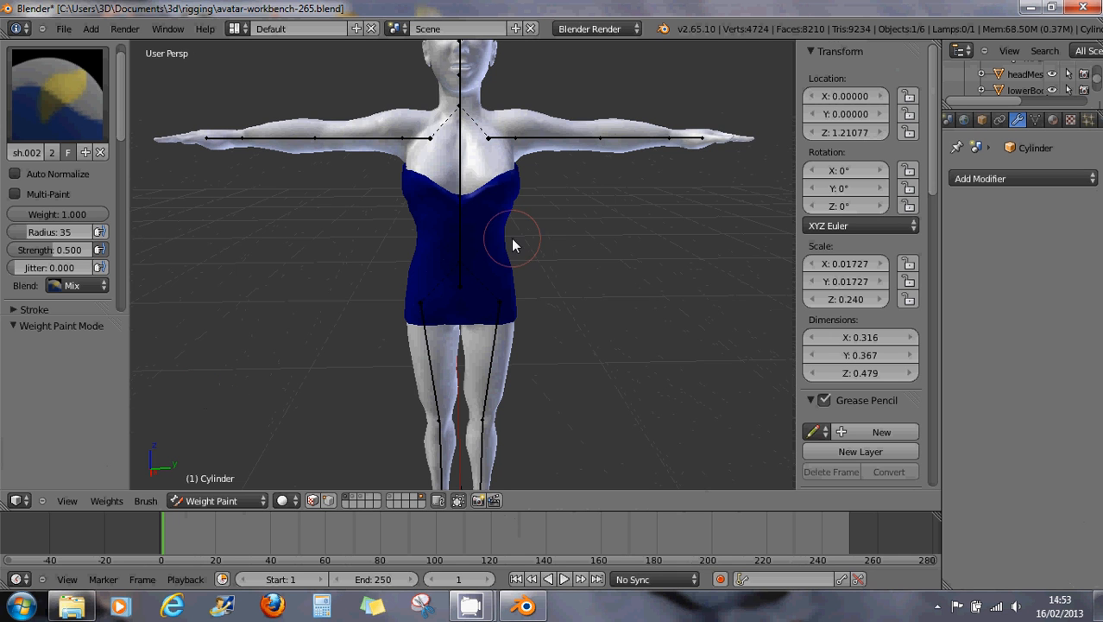
left_click(531, 126)
right_click(526, 117)
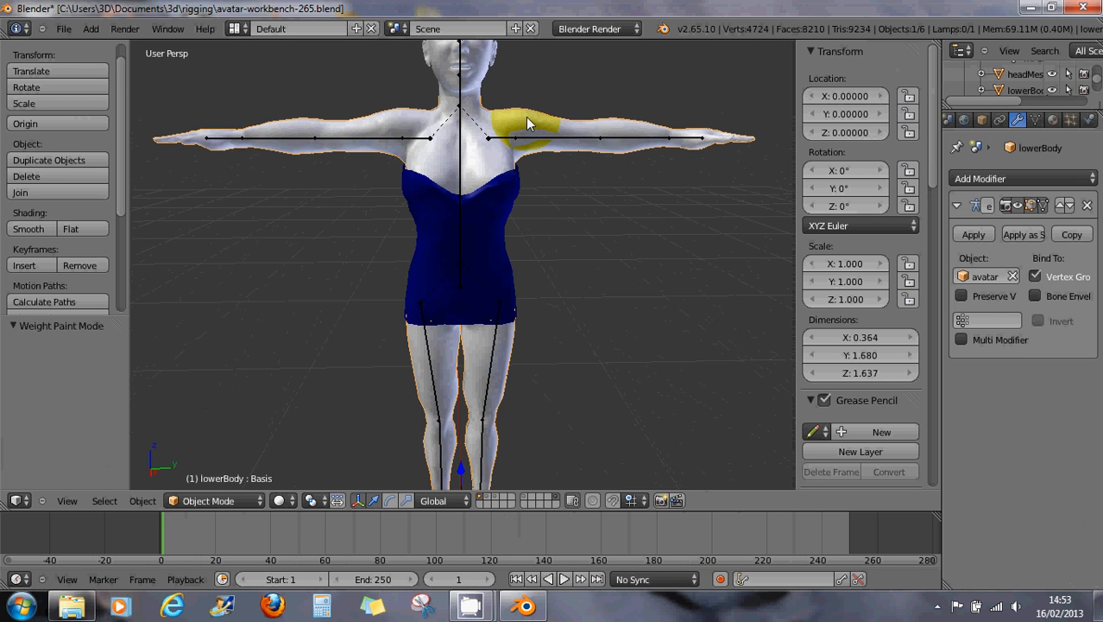
left_click(214, 501)
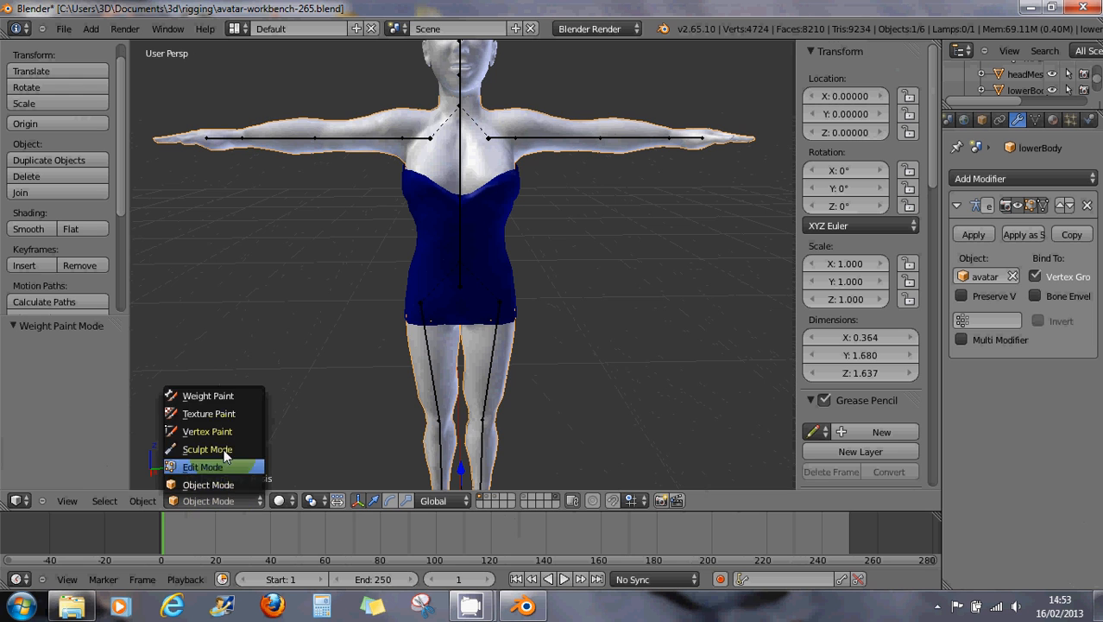
left_click(218, 397)
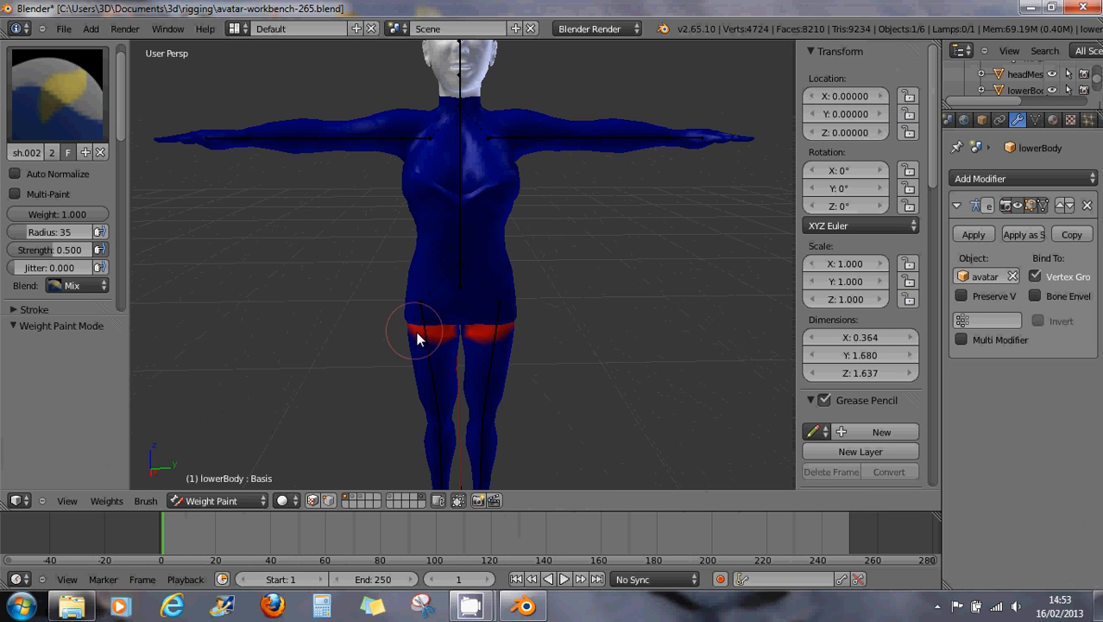
scroll(446, 319, "down", 3)
left_click_drag(456, 142, 464, 130)
right_click(453, 114)
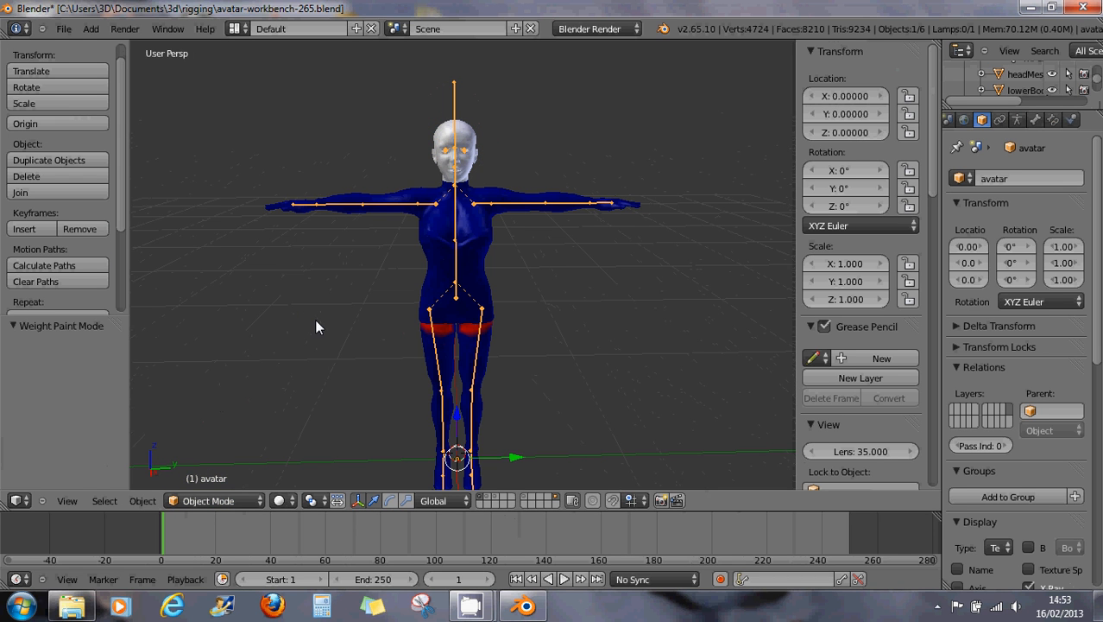
scroll(314, 324, "up", 4)
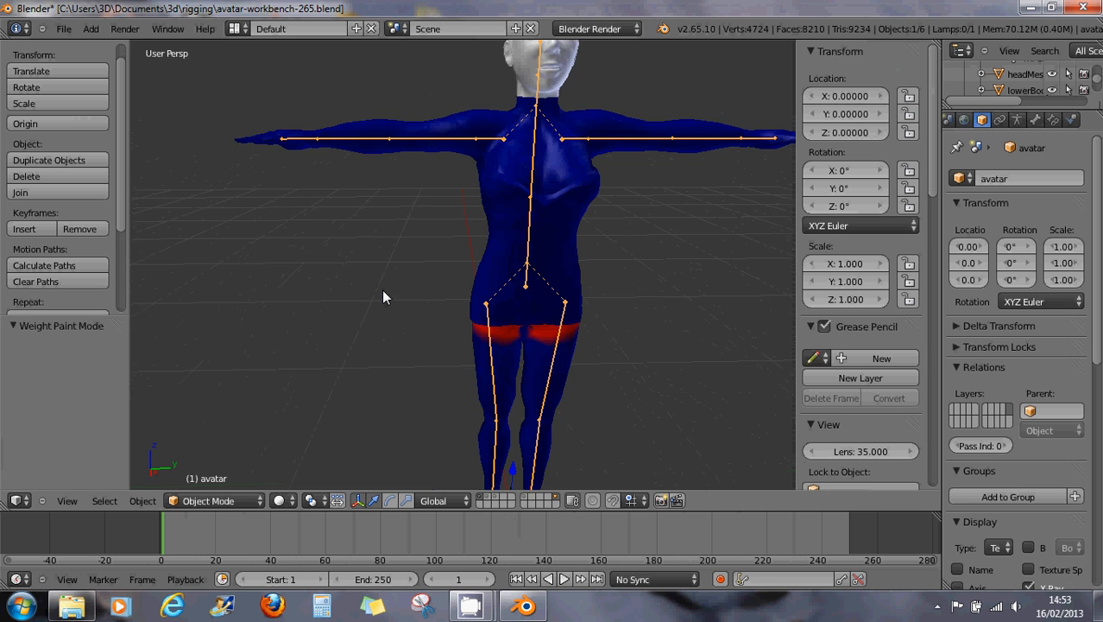
scroll(406, 273, "down", 1)
right_click(538, 189)
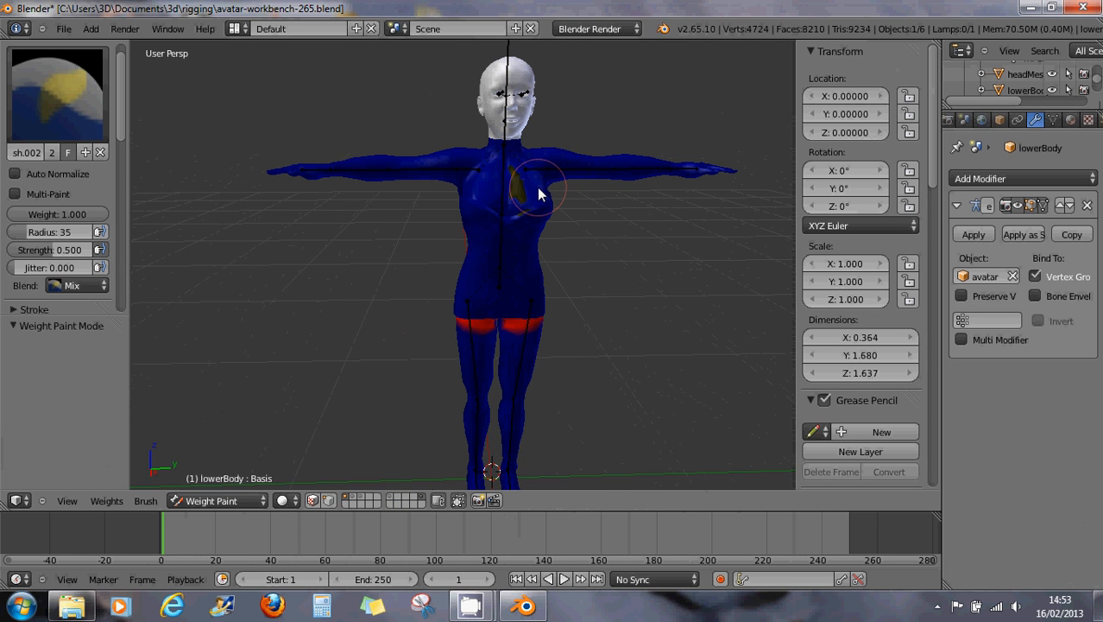
Step: Run Transfer Weights with the lowerBody mesh active, using the Active group, the Nearest face method and Replace All
left_click_drag(128, 127, 119, 228)
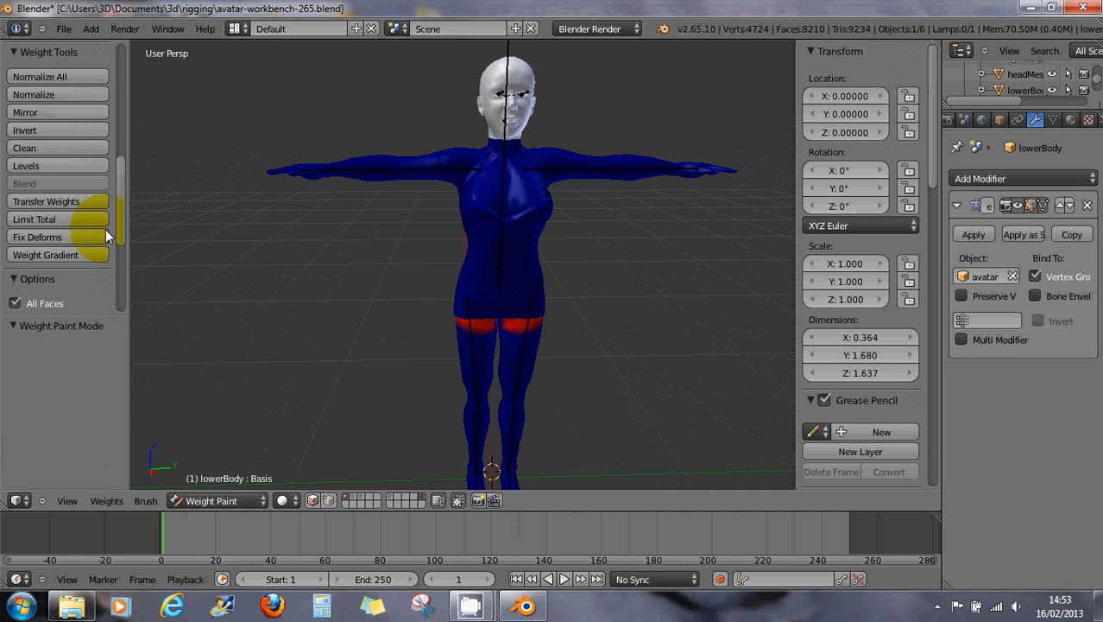
left_click(72, 200)
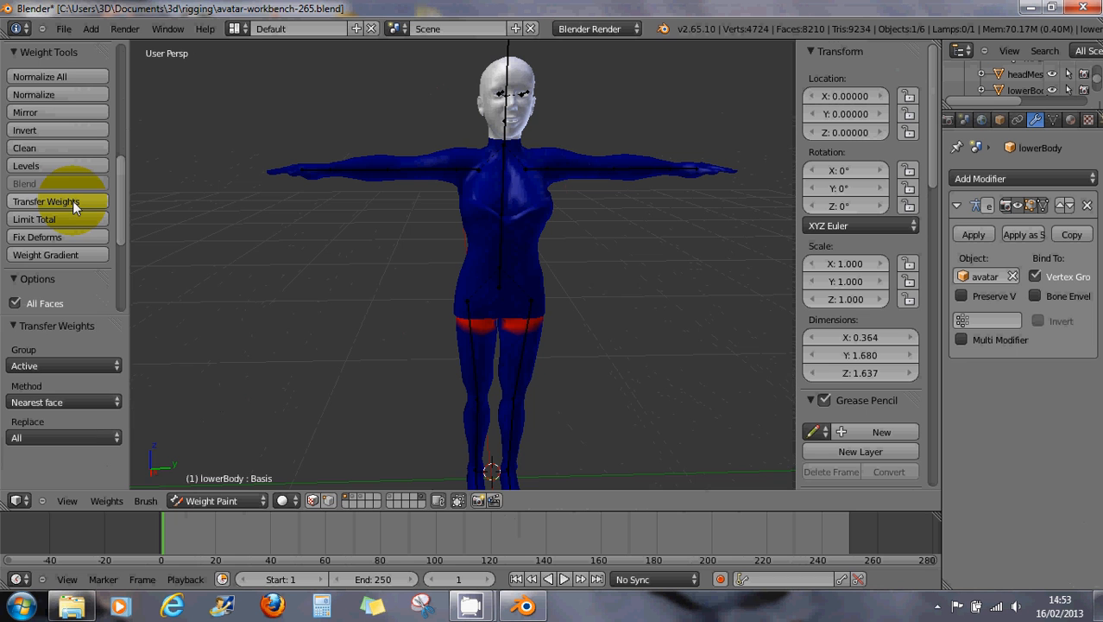
key("r")
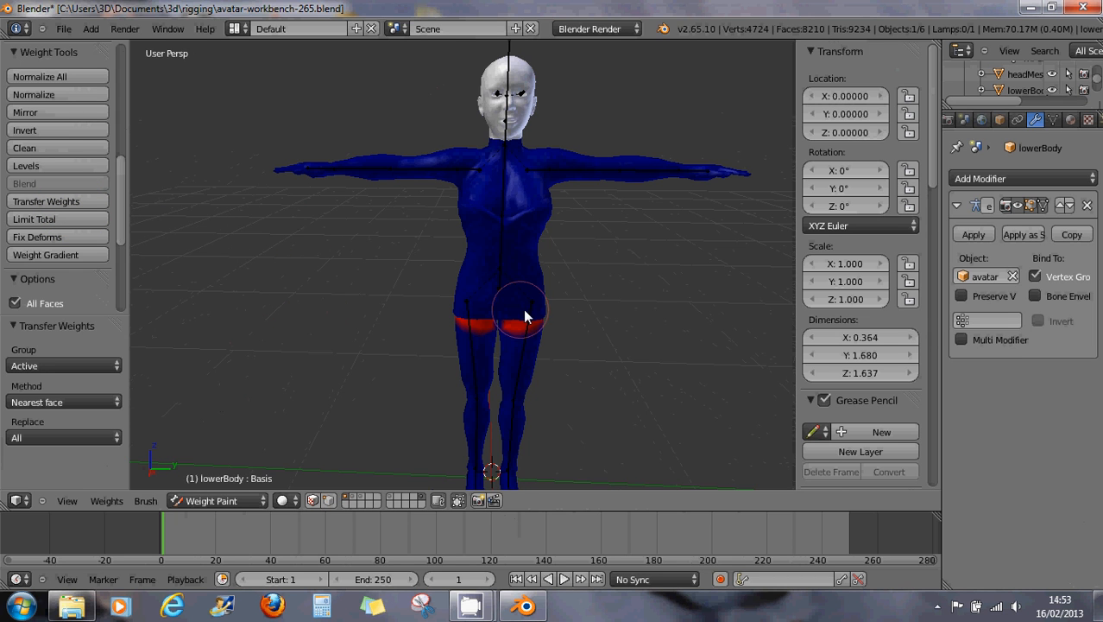
scroll(523, 308, "up", 1)
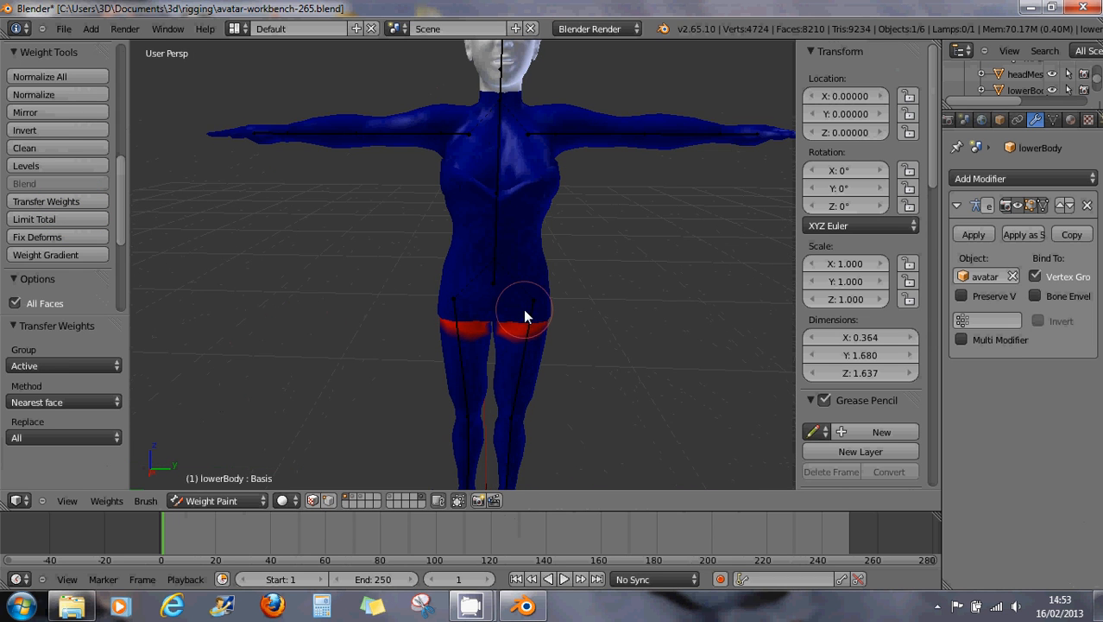
Step: Put the avatar armature into Pose Mode and test-rotate the mTorso bone to check whether the dress follows the body
right_click(494, 237)
scroll(505, 196, "down", 3)
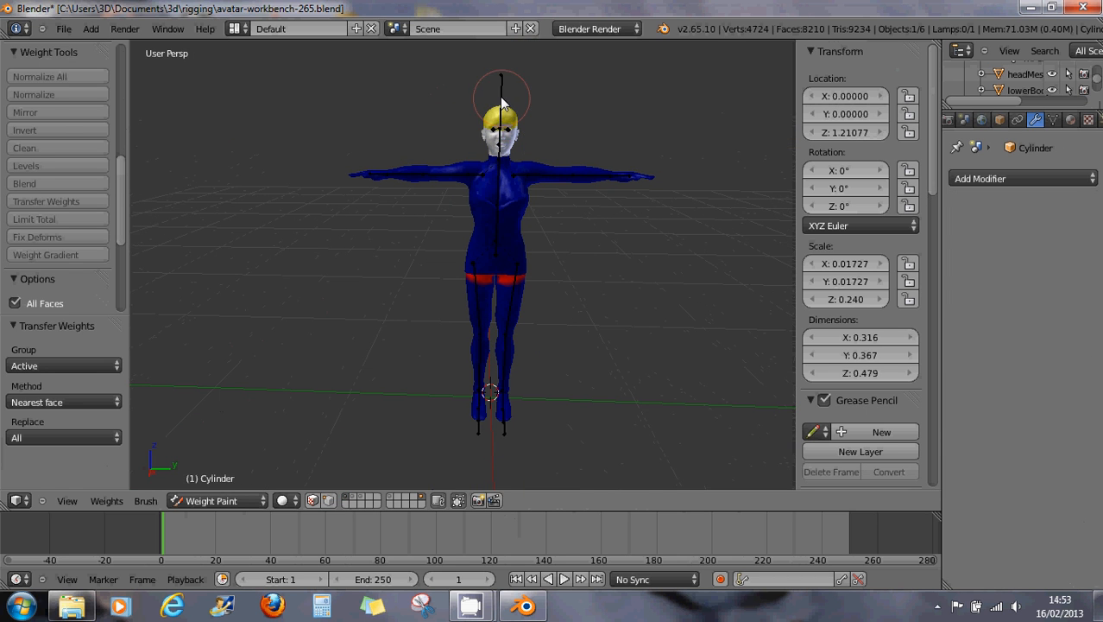
right_click(501, 97)
left_click(232, 493)
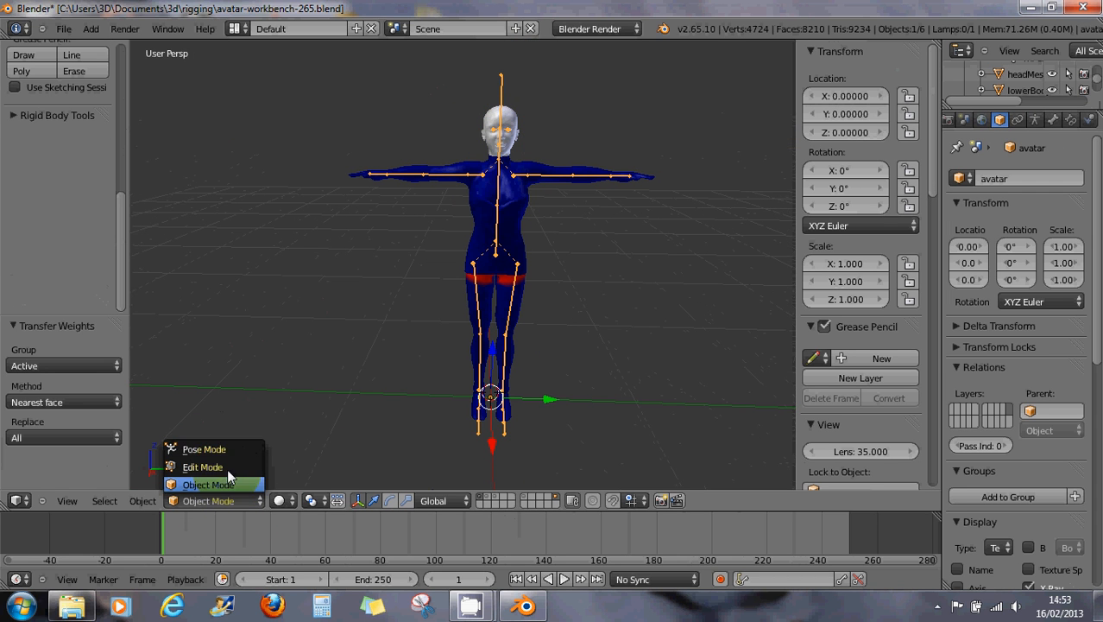
left_click(222, 447)
scroll(518, 221, "up", 7)
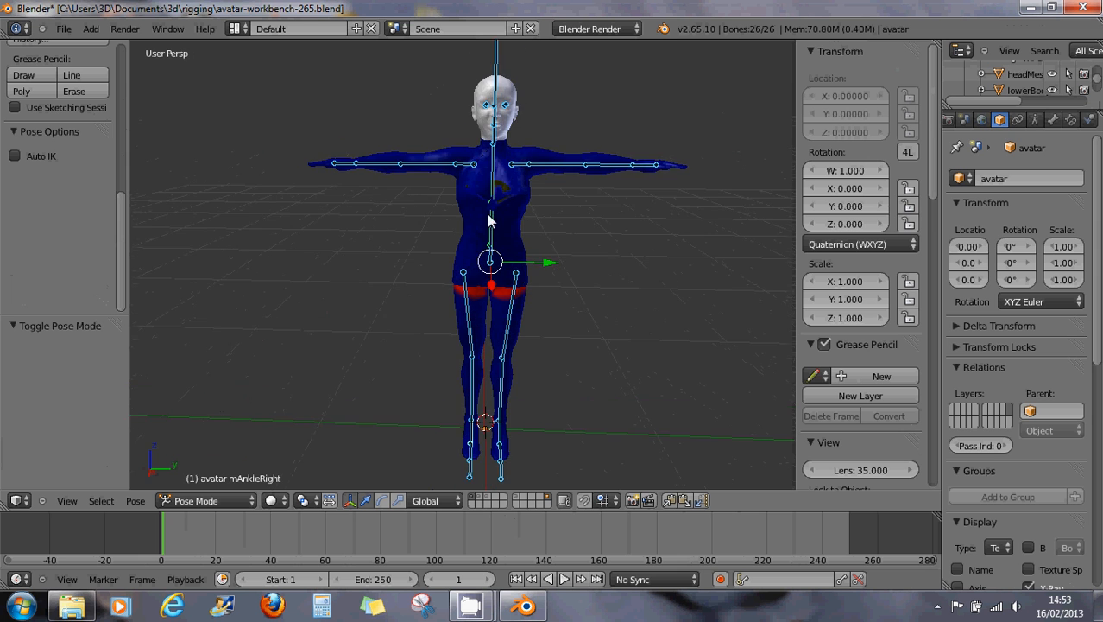
right_click(492, 218)
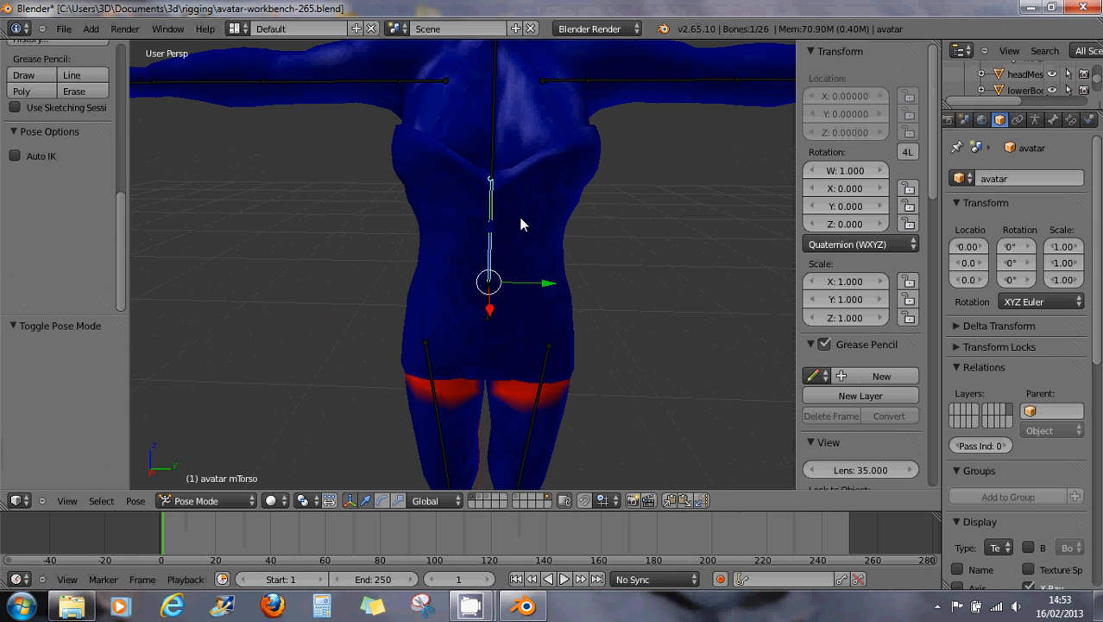
key("r")
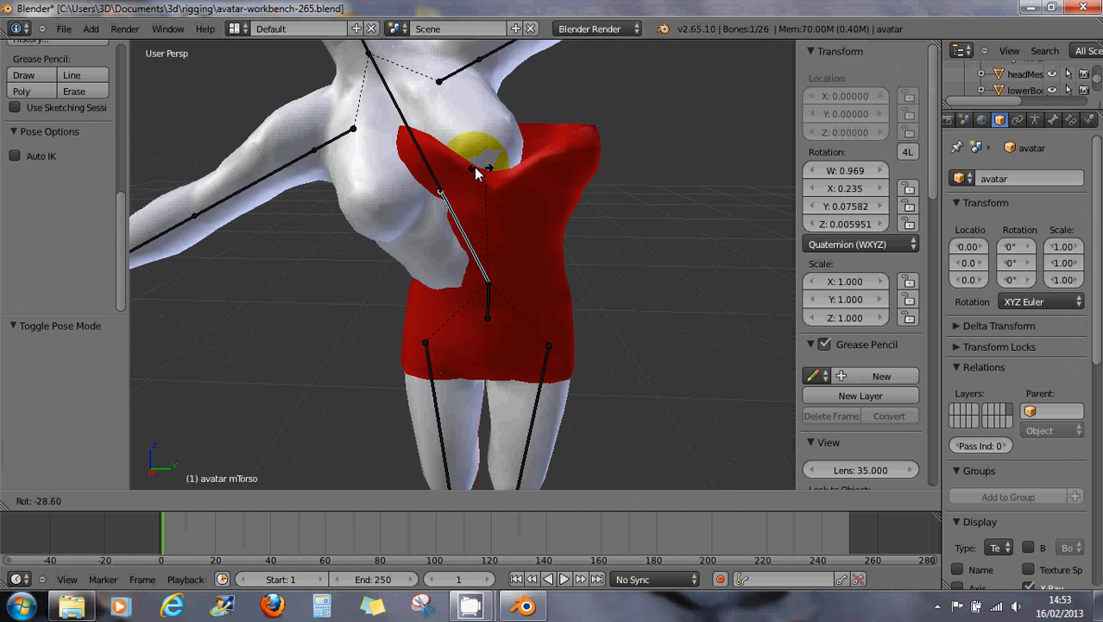
right_click(545, 175)
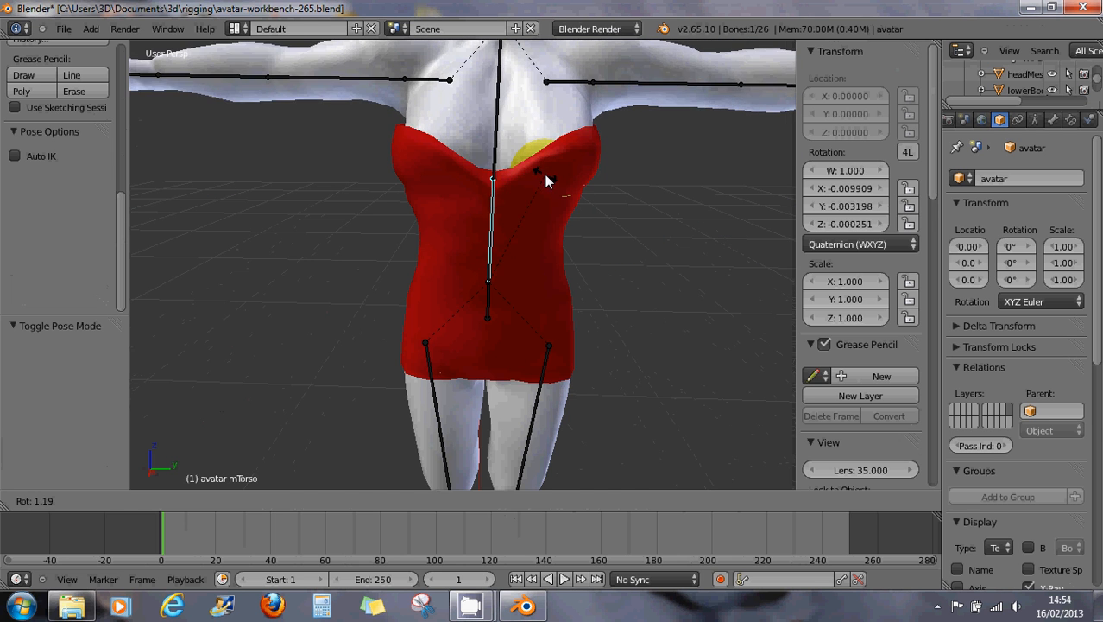
scroll(561, 206, "down", 5)
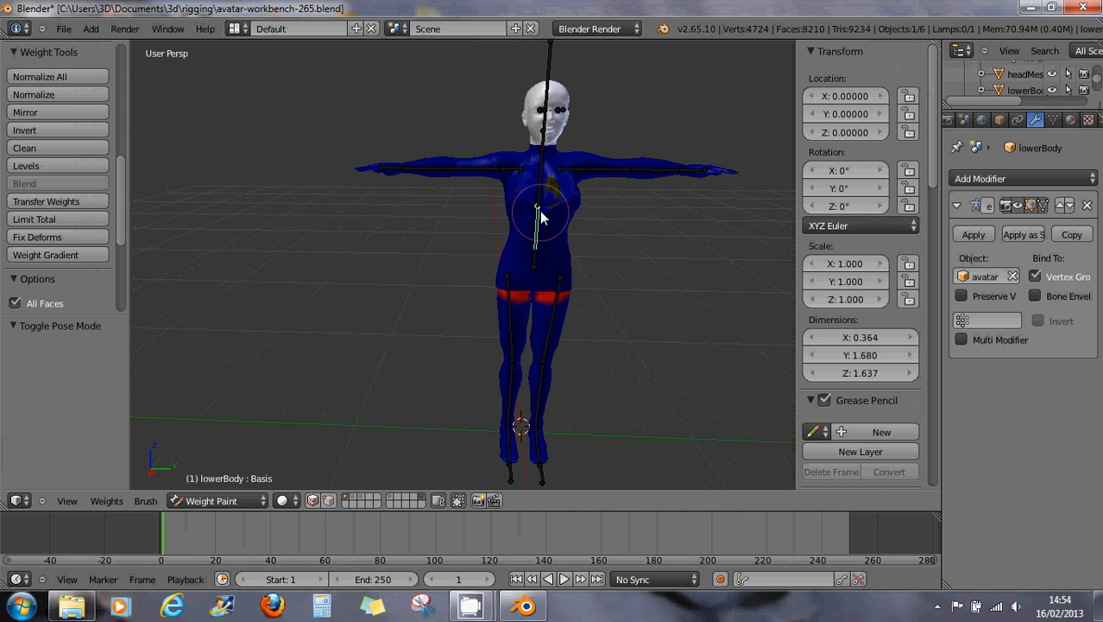
Step: Return the lowerBody mesh, the avatar armature and the dress cylinder to Object Mode
left_click(212, 501)
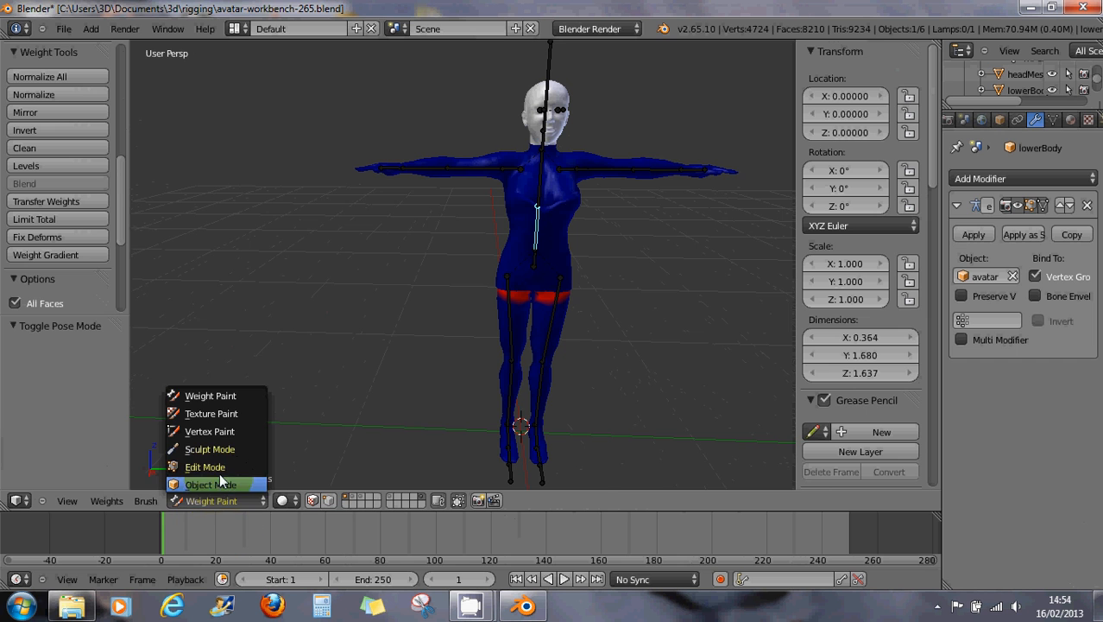
left_click(219, 480)
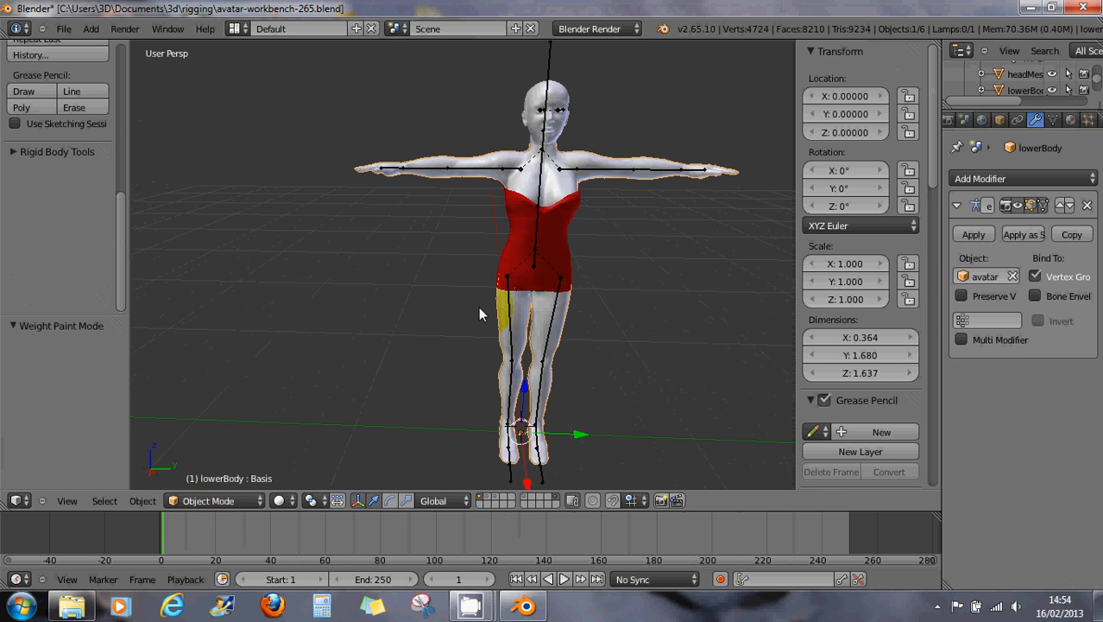
middle_click_drag(488, 298, 515, 155)
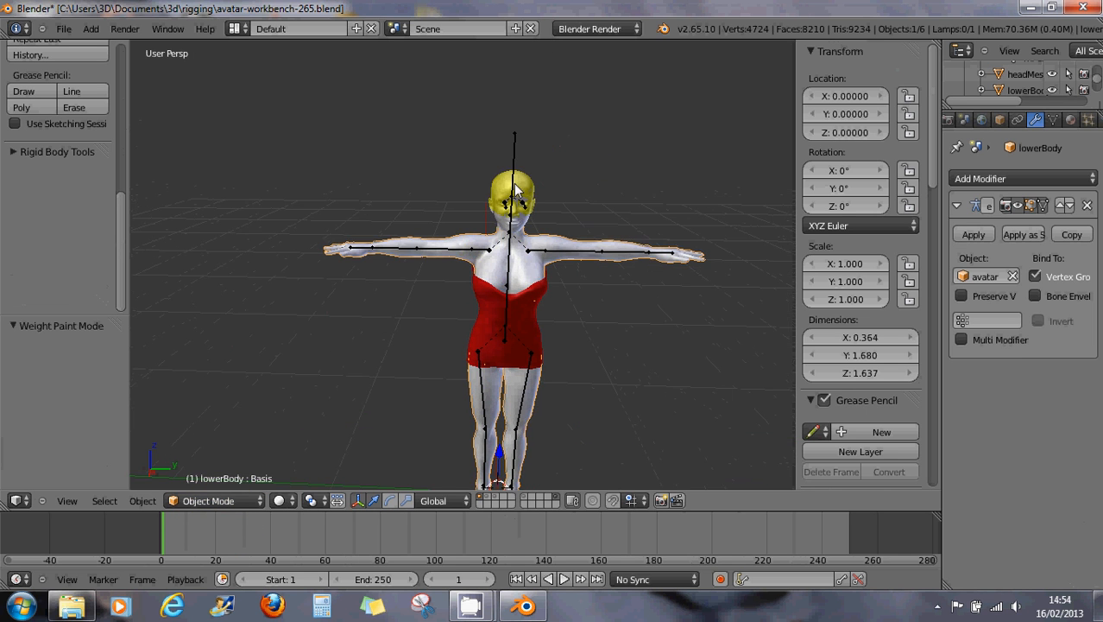
right_click(515, 155)
left_click(216, 500)
left_click(222, 486)
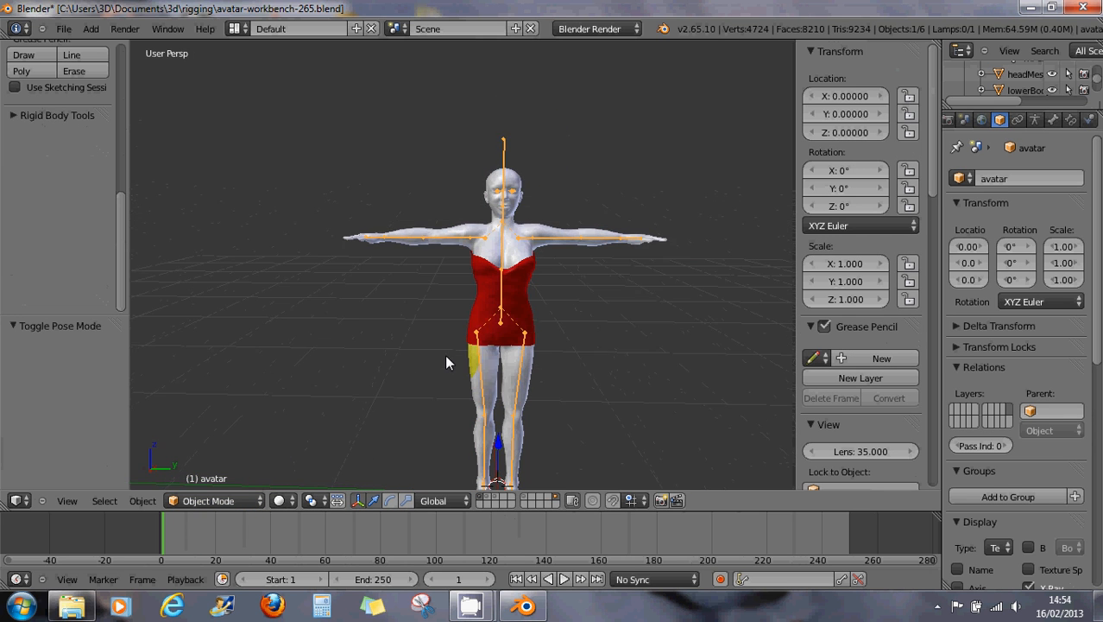
scroll(562, 291, "up", 2)
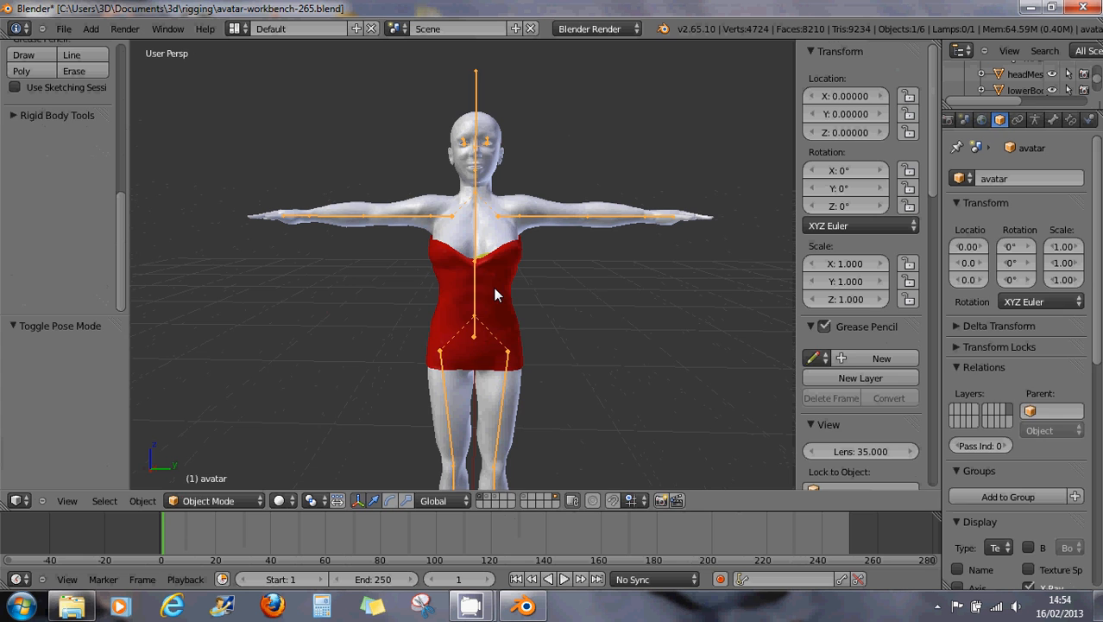
right_click(505, 298)
key("ctrl+Tab")
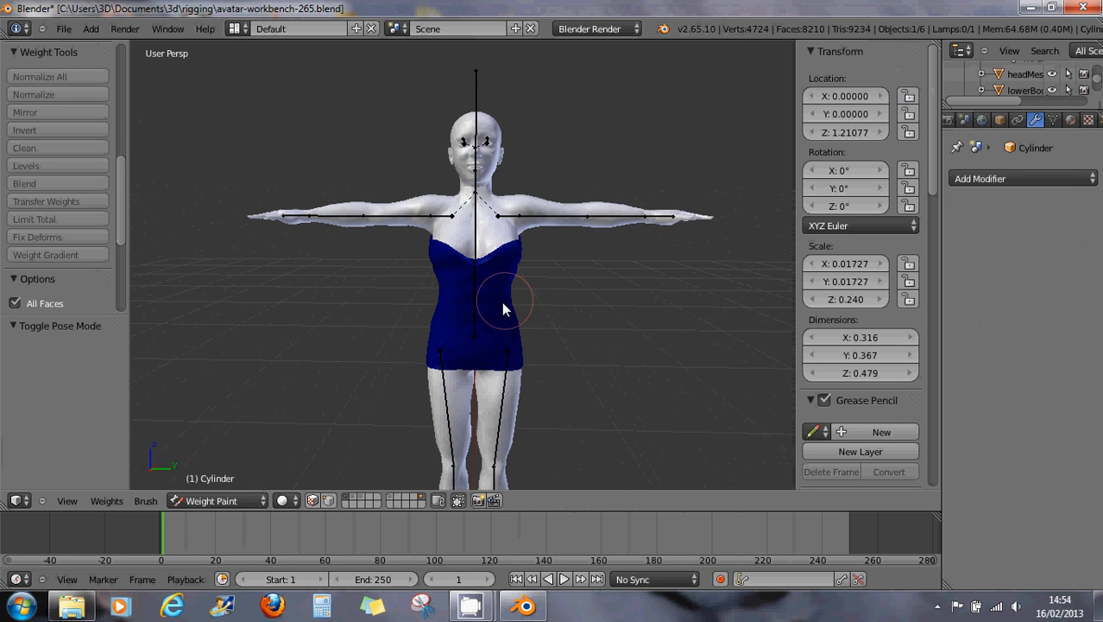
left_click(241, 499)
left_click(237, 486)
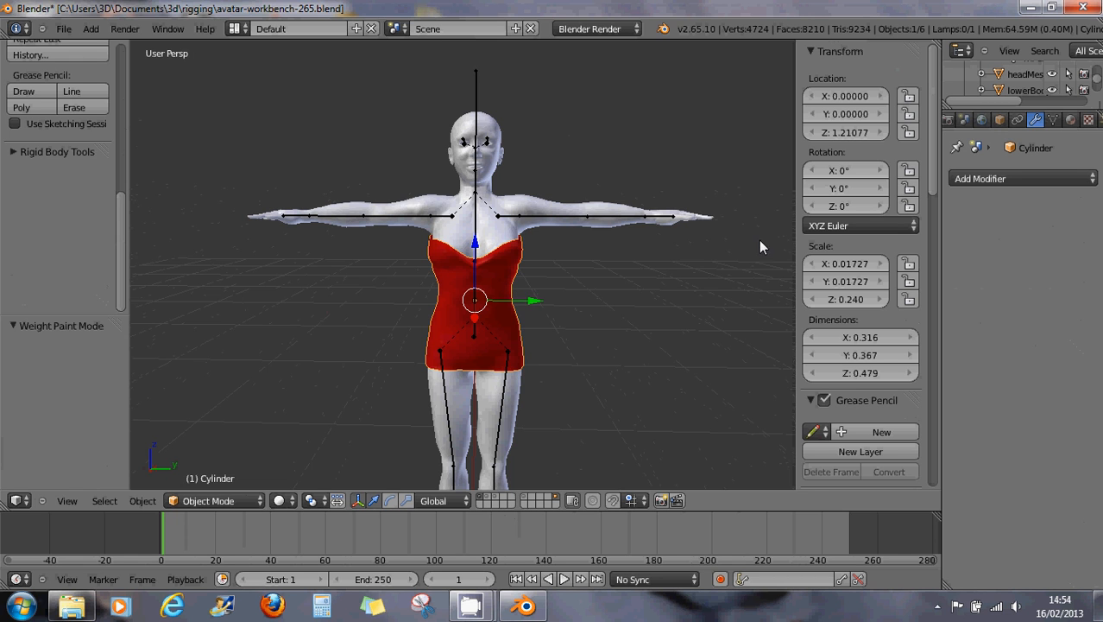
Step: Compare the vertex groups of the dress cylinder with those of the lowerBody mesh
left_click(1049, 120)
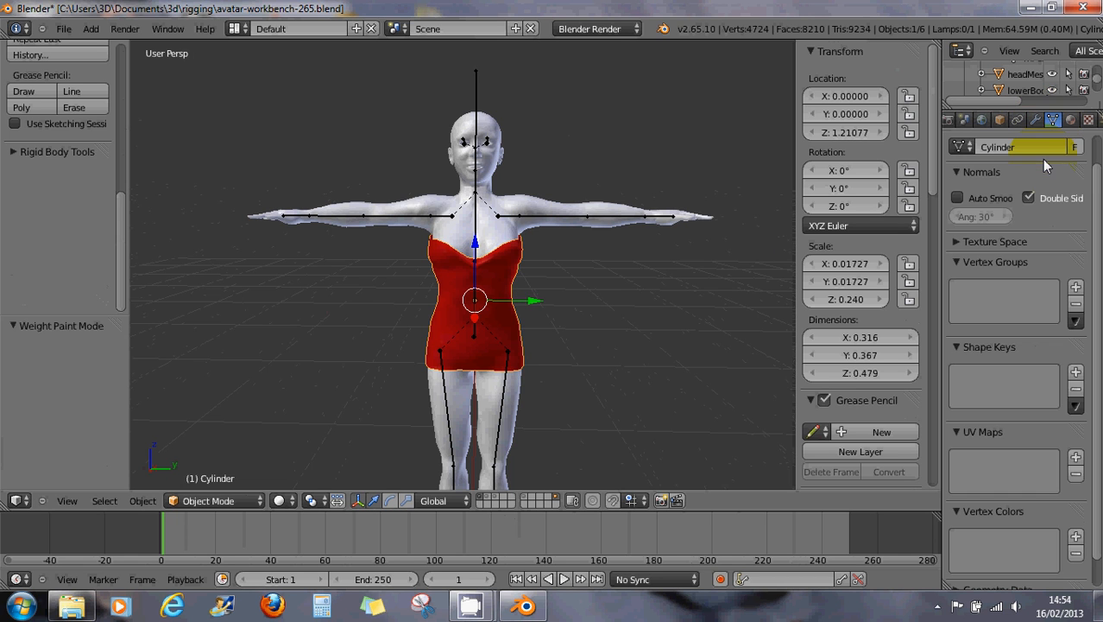
right_click(541, 207)
left_click(999, 296)
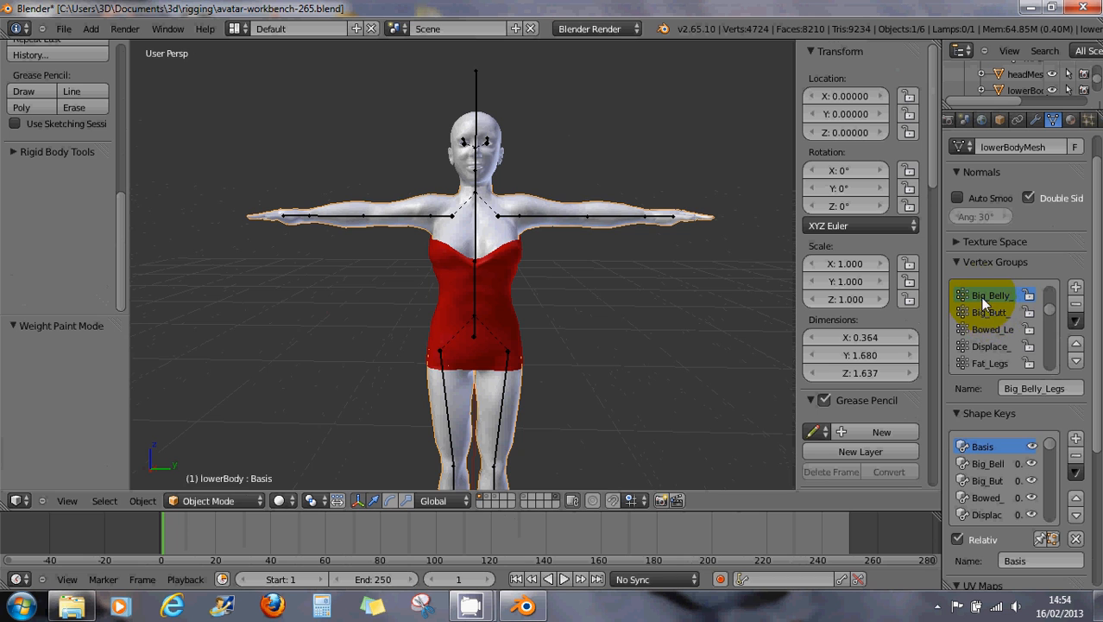
Step: Parent the dress cylinder to the avatar armature using Armature Deform With Empty Groups, and check the dress's vertex group list
right_click(500, 275)
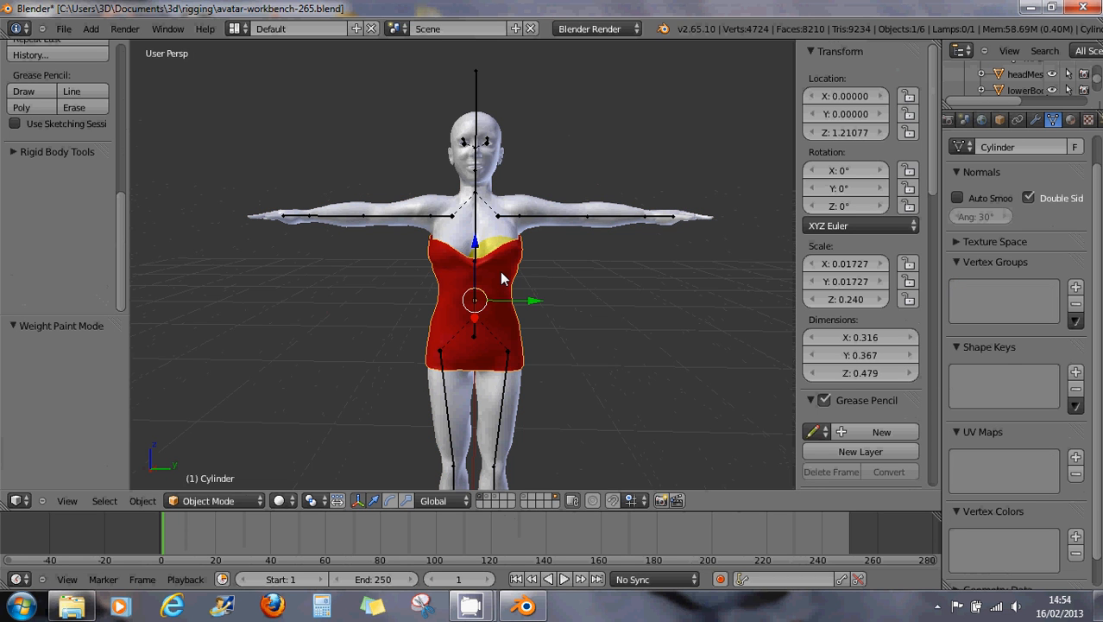
right_click(477, 84)
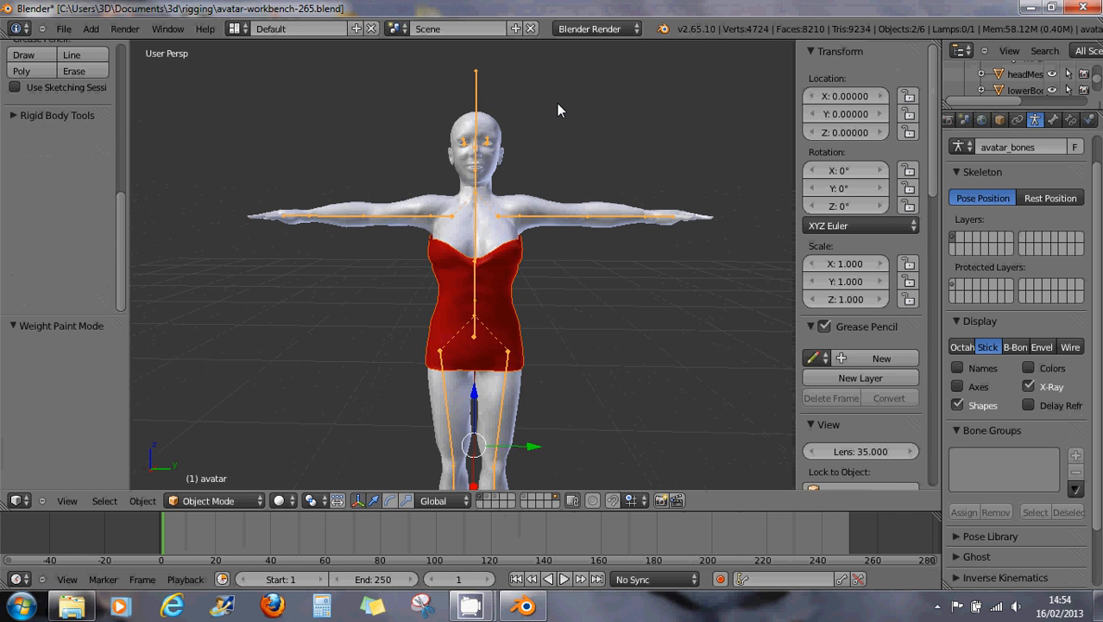
key("ctrl+p")
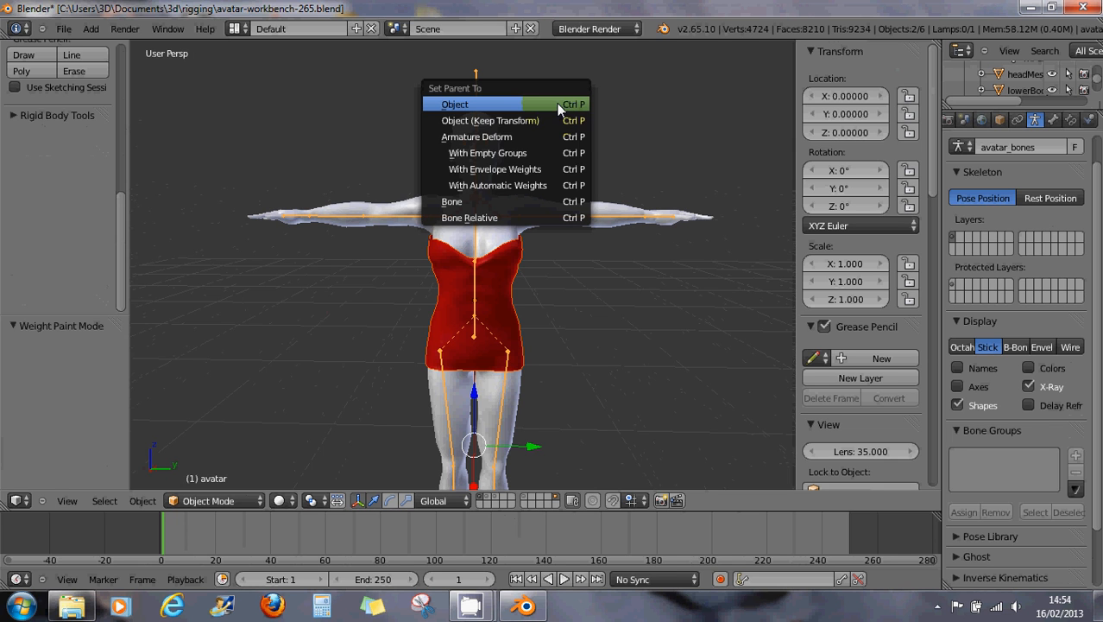
left_click(530, 158)
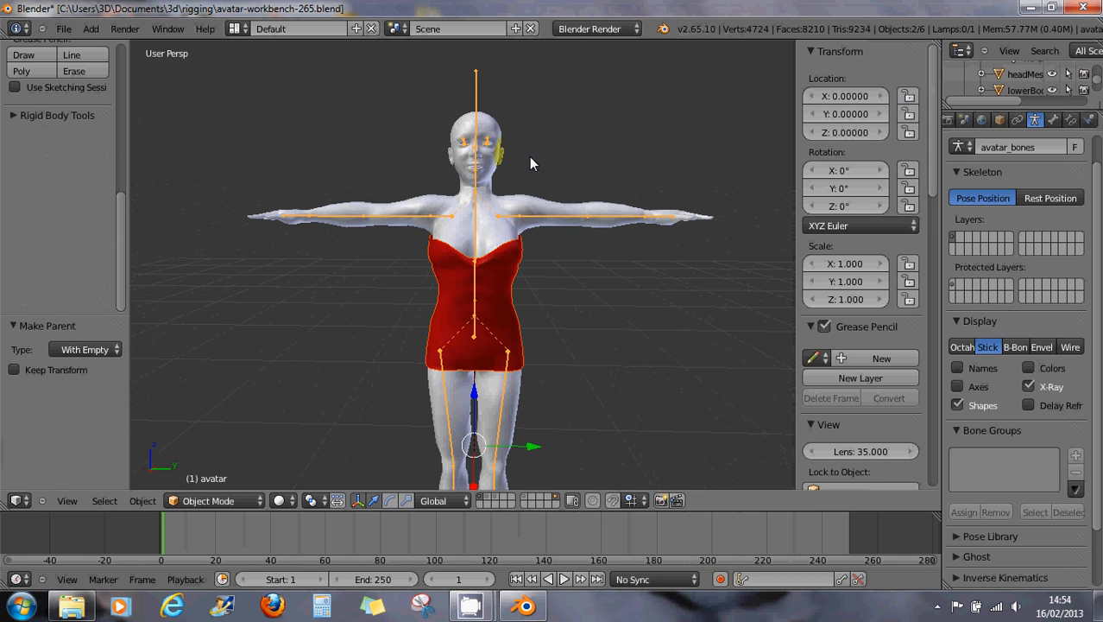
right_click(498, 279)
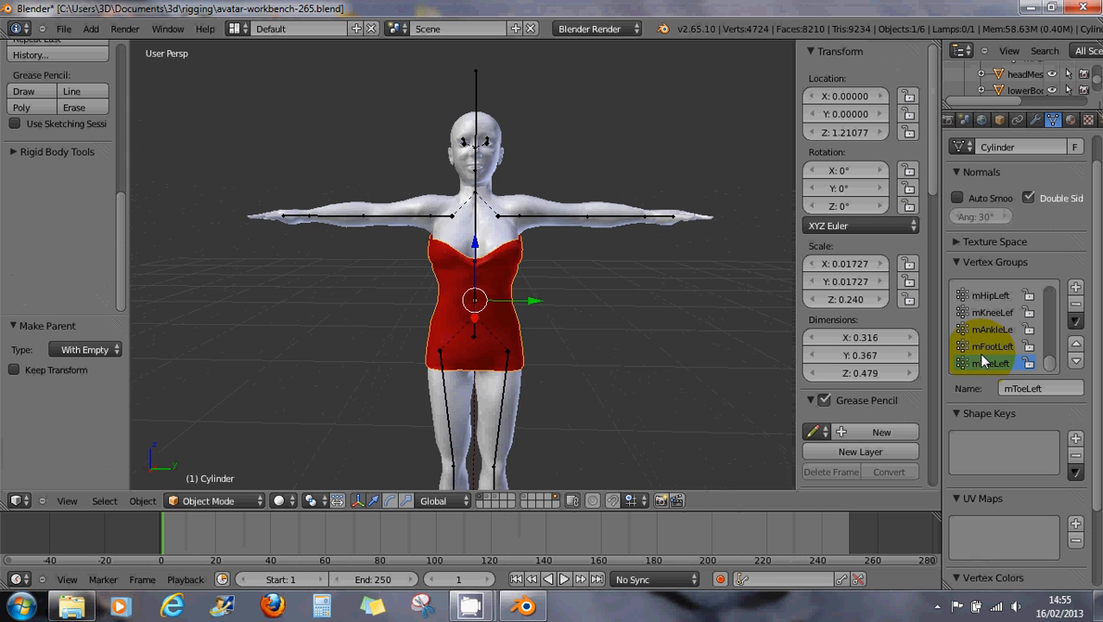
scroll(489, 257, "up", 1)
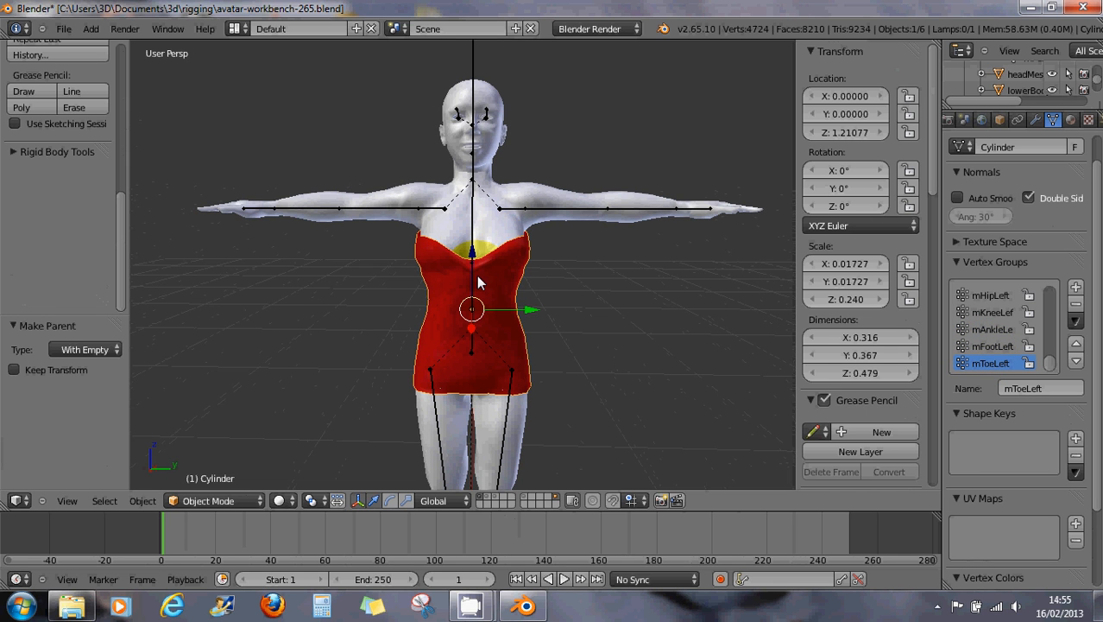
Step: Put the avatar armature into Pose Mode, select the mTorso bone and test-rotate it, cancelling the rotation
right_click(473, 65)
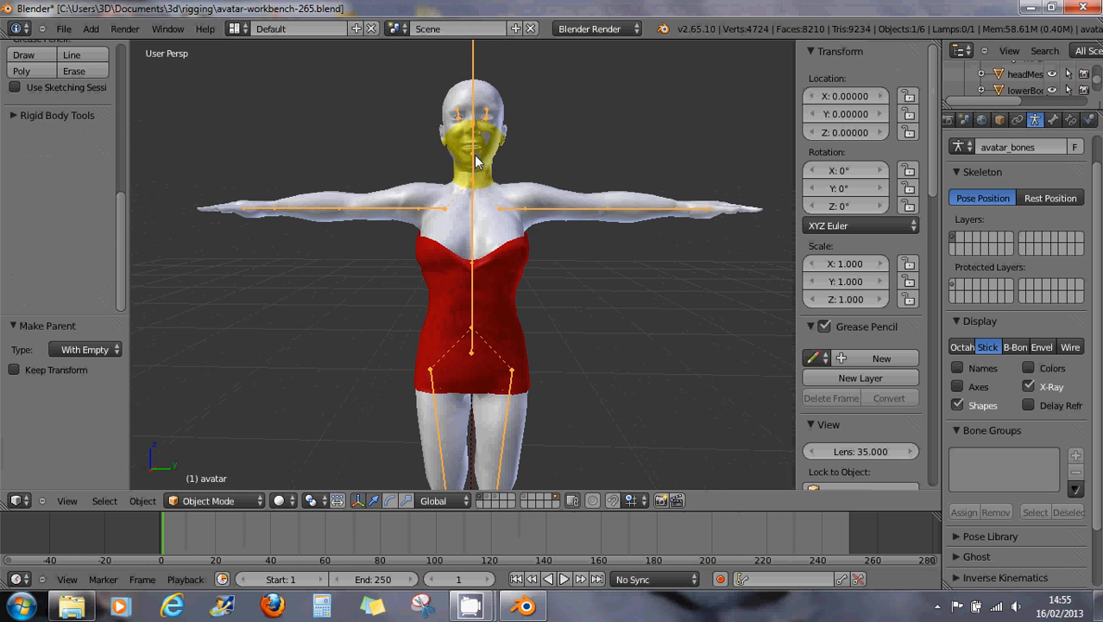
left_click(207, 500)
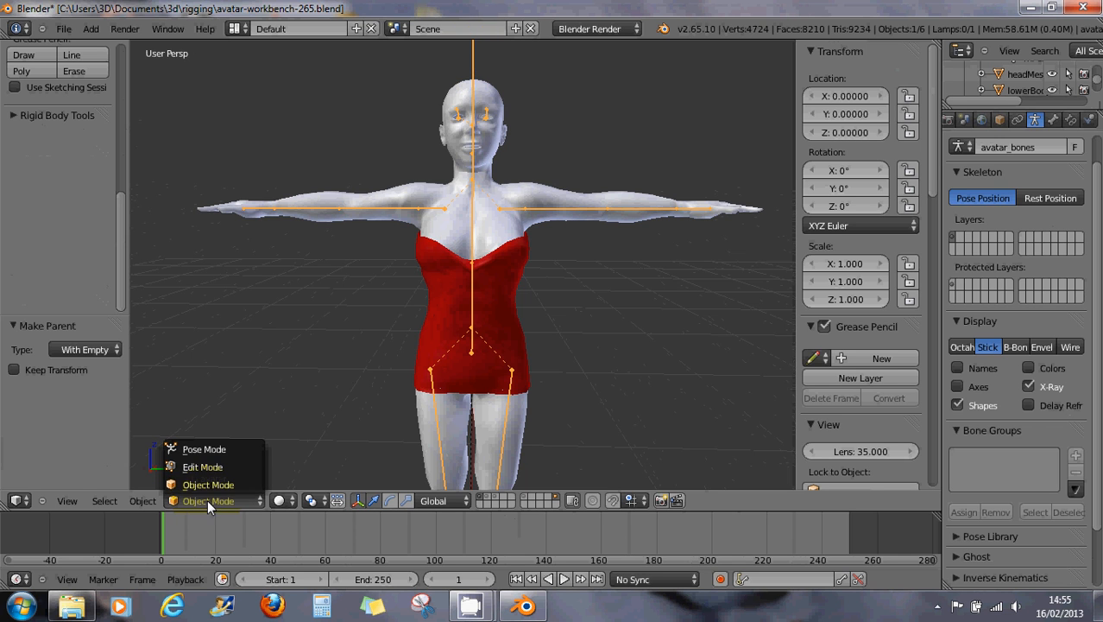
left_click(209, 449)
right_click(477, 280)
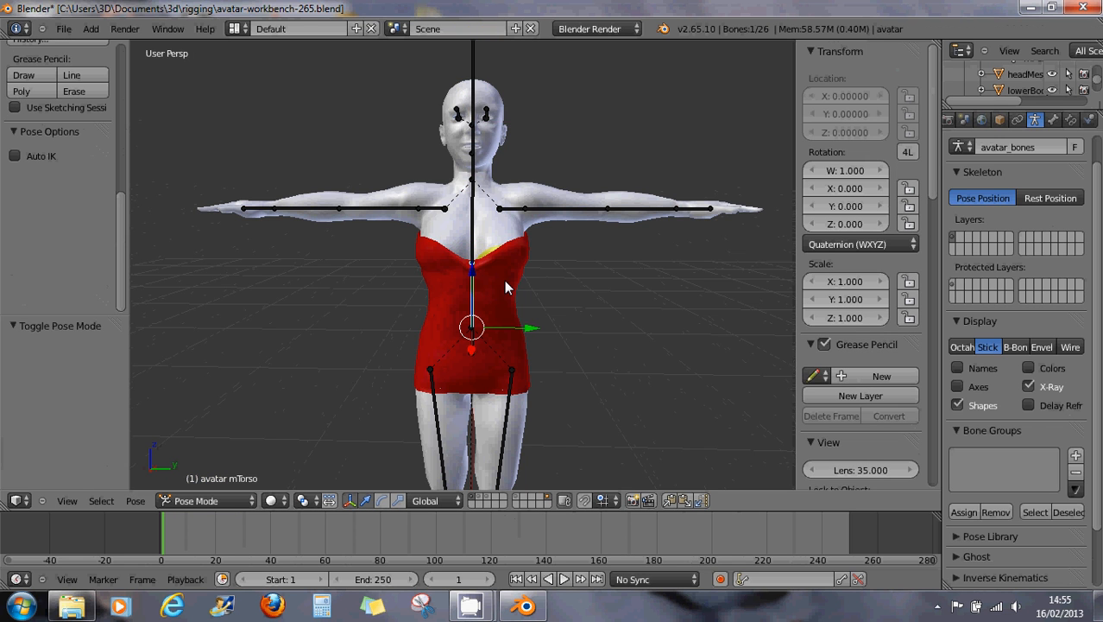
key("r")
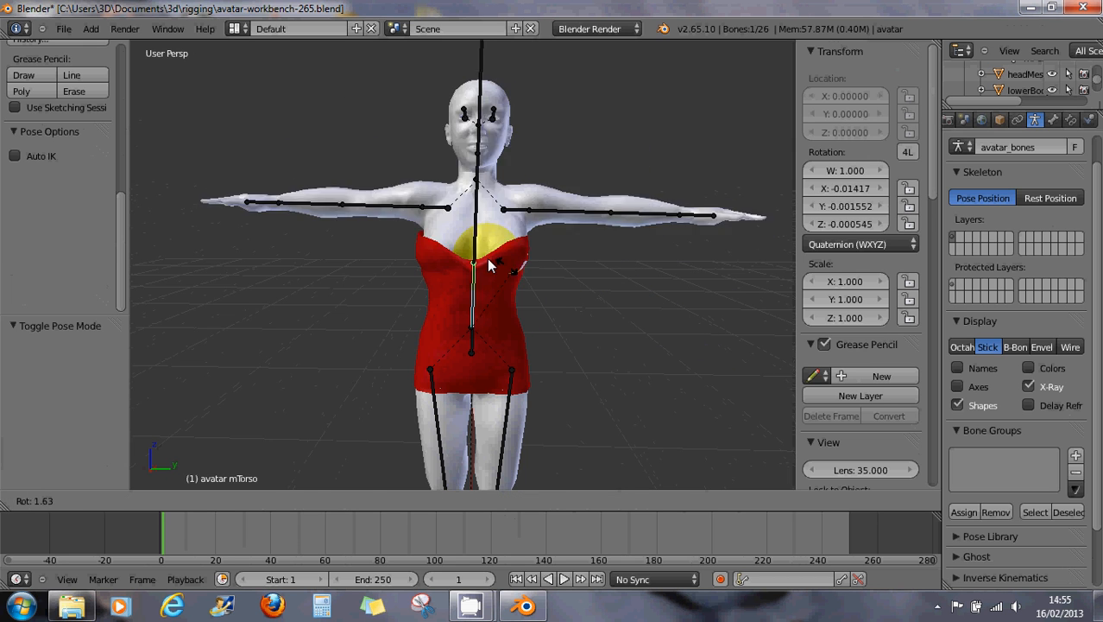
right_click(514, 262)
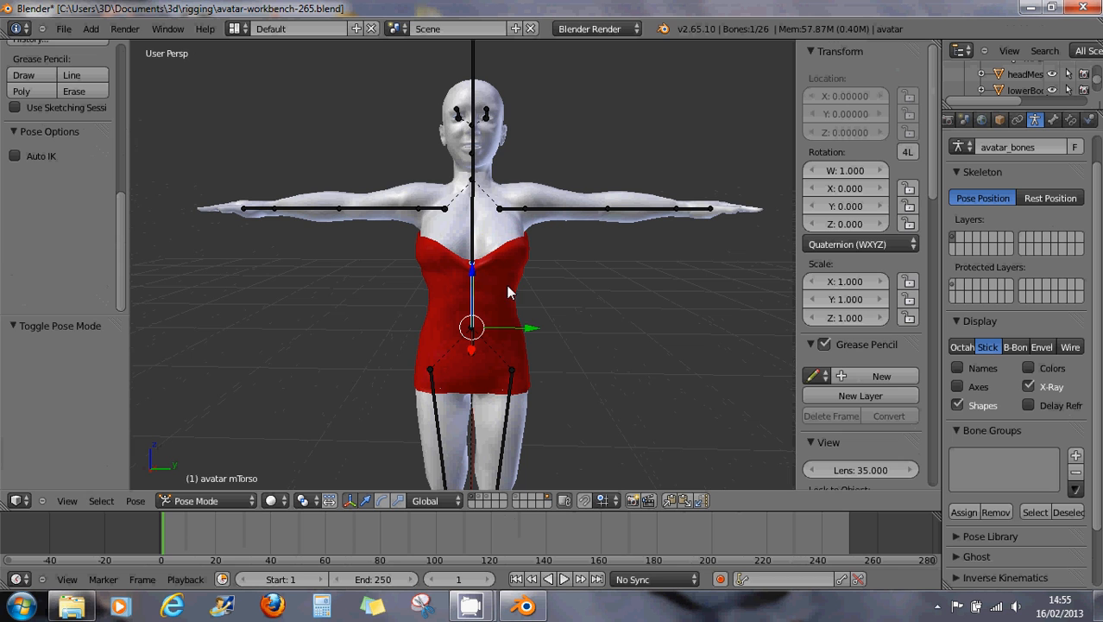
Step: Put the lowerBody mesh into Weight Paint mode, and do the same for the newly parented dress cylinder
right_click(533, 192)
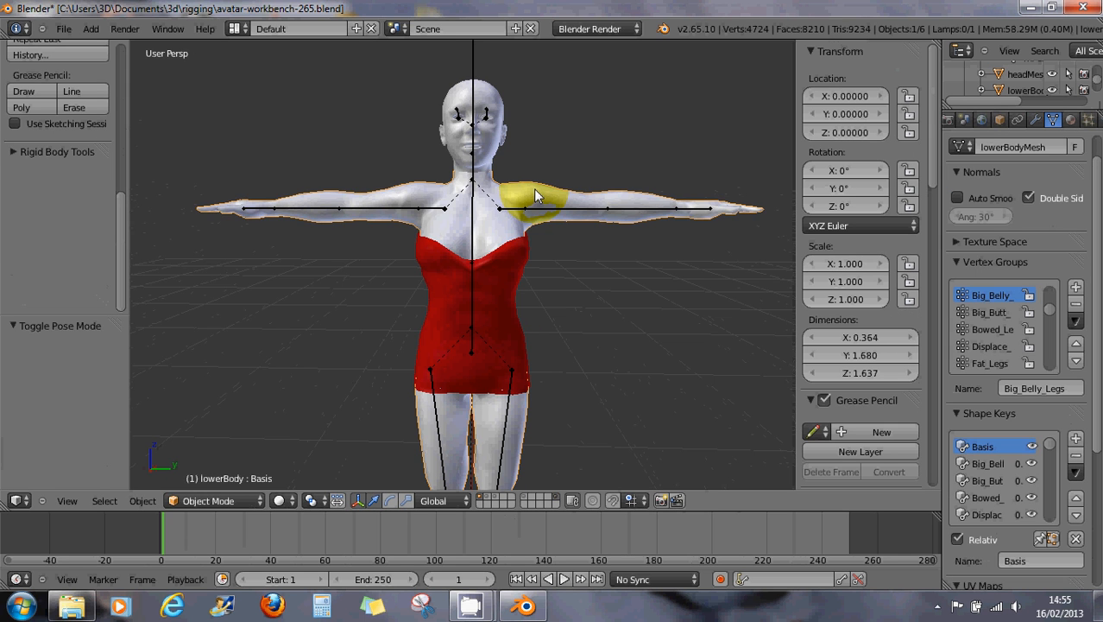
left_click(216, 501)
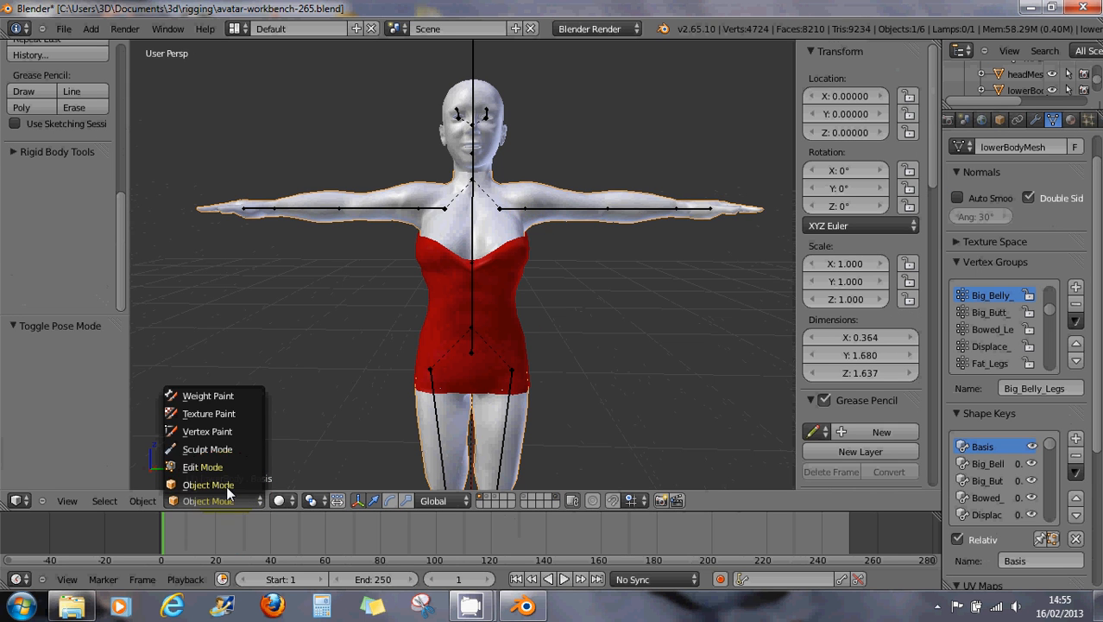
left_click(228, 393)
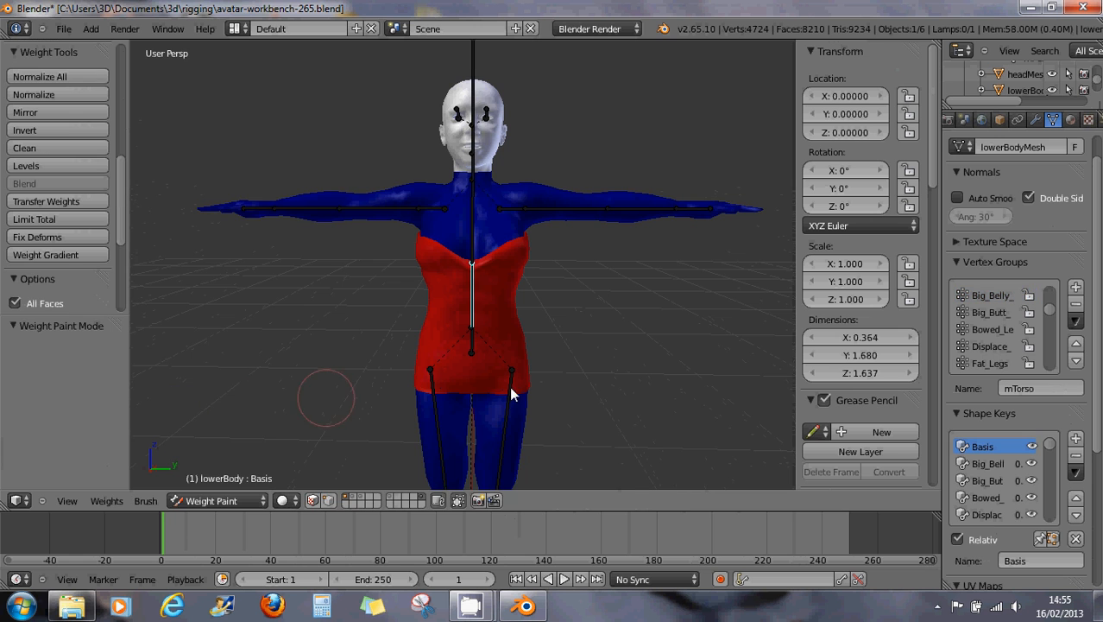
right_click(502, 320)
left_click(221, 497)
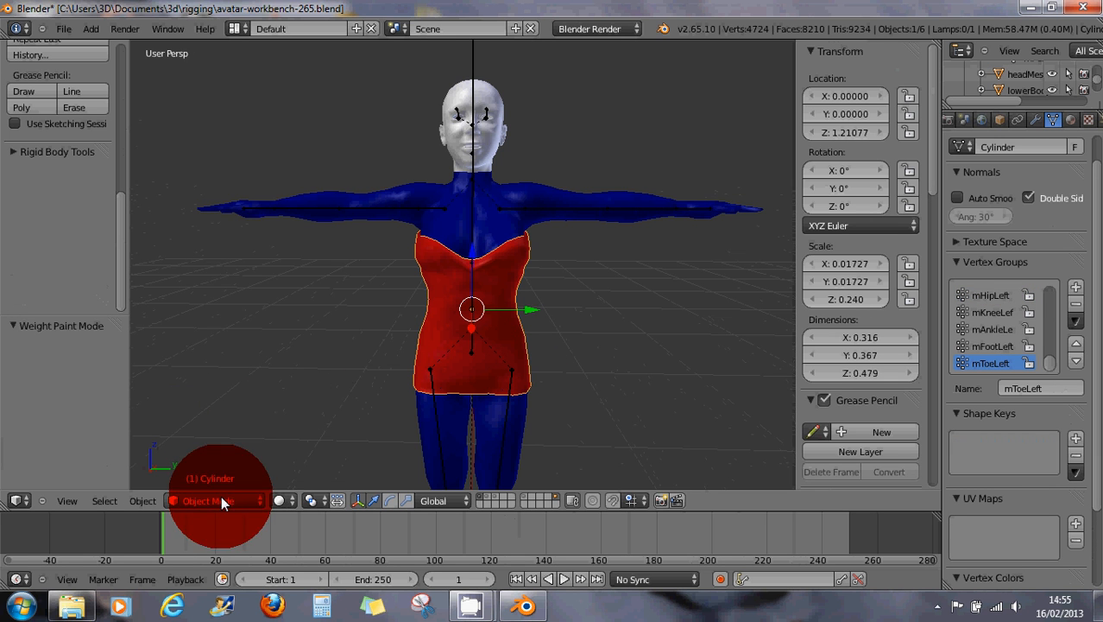
left_click(218, 394)
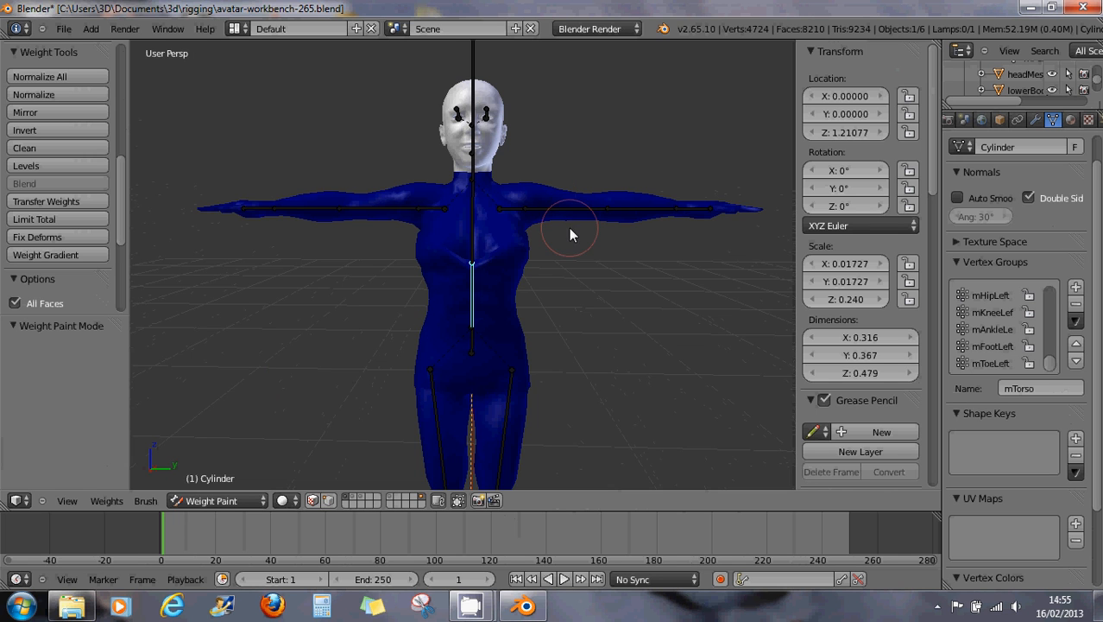
Step: Undo the last action and select the mChest bone to show its weights on the lowerBody mesh
left_click_drag(559, 214, 540, 191)
key("ctrl+z")
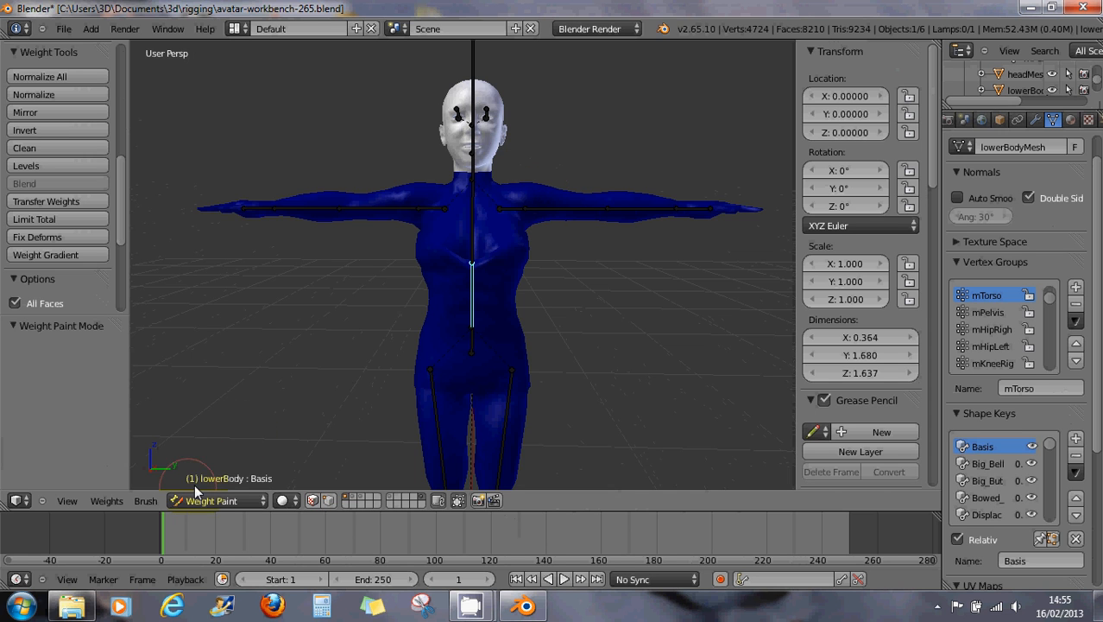
right_click(472, 299)
right_click(473, 239)
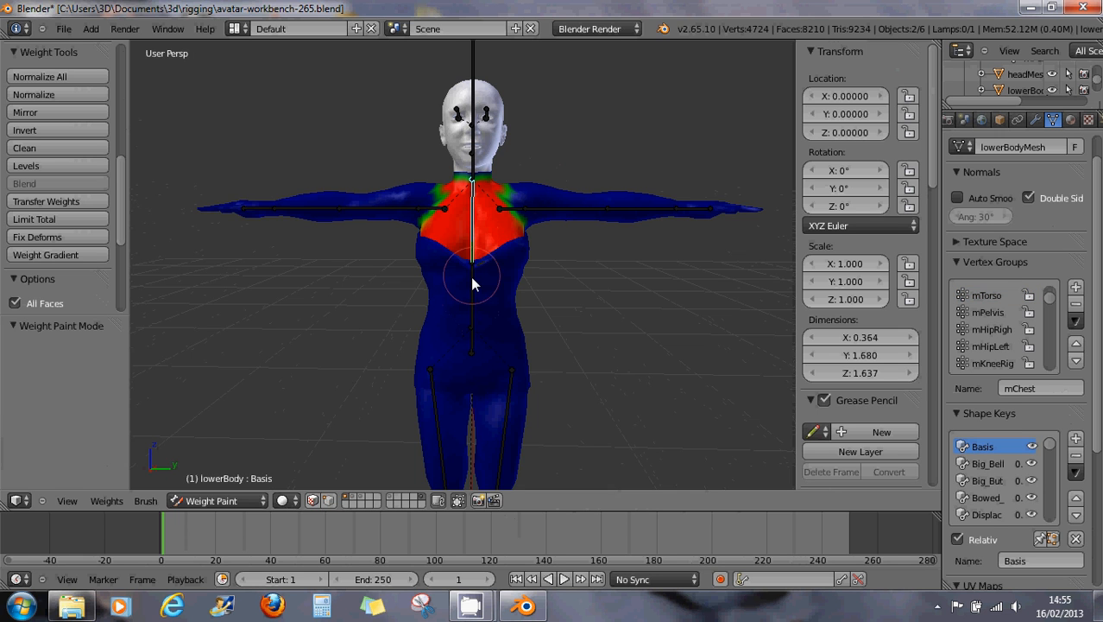
Step: Add the dress cylinder to the selection as the active object, keeping the lowerBody mesh selected
right_click(472, 277)
right_click(471, 248)
mouse_move(469, 249)
left_mouse_down()
mouse_move(485, 260)
mouse_move(497, 225)
mouse_move(483, 231)
left_mouse_up()
right_click(505, 286, "shift")
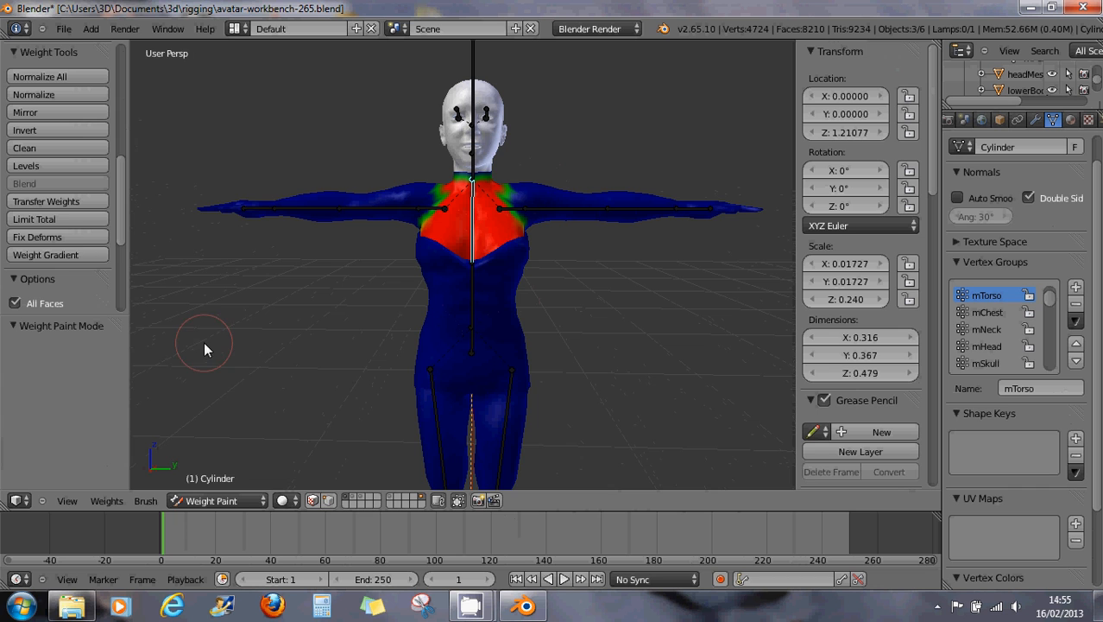
Step: Transfer the active group's weights from the lowerBody mesh to the dress cylinder, using the Nearest face method and replacing all weights
left_click(70, 201)
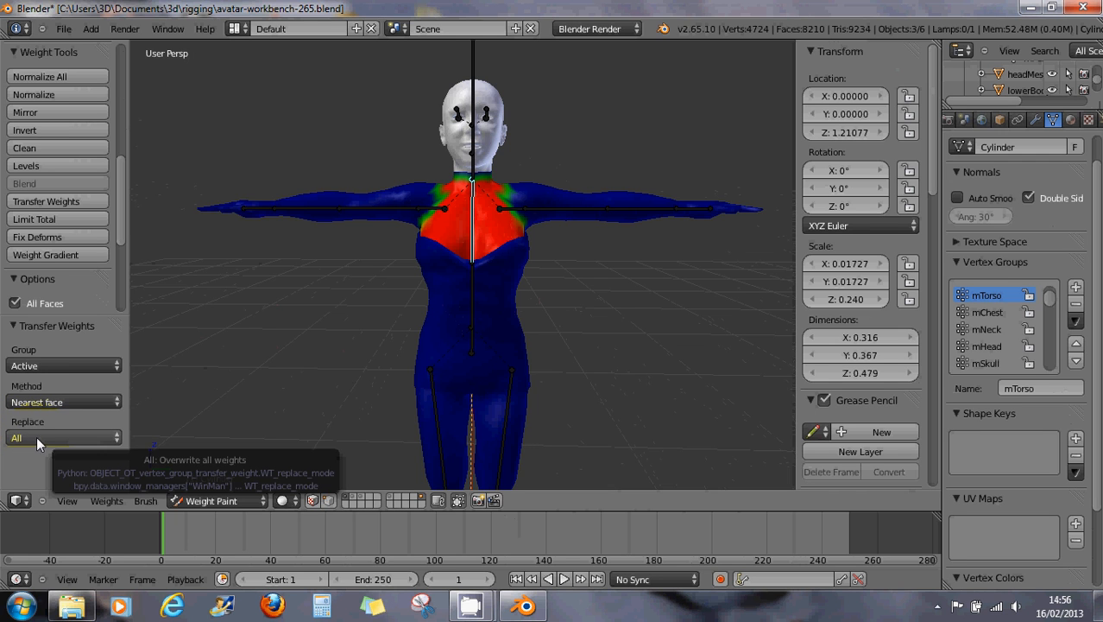
left_click(65, 402)
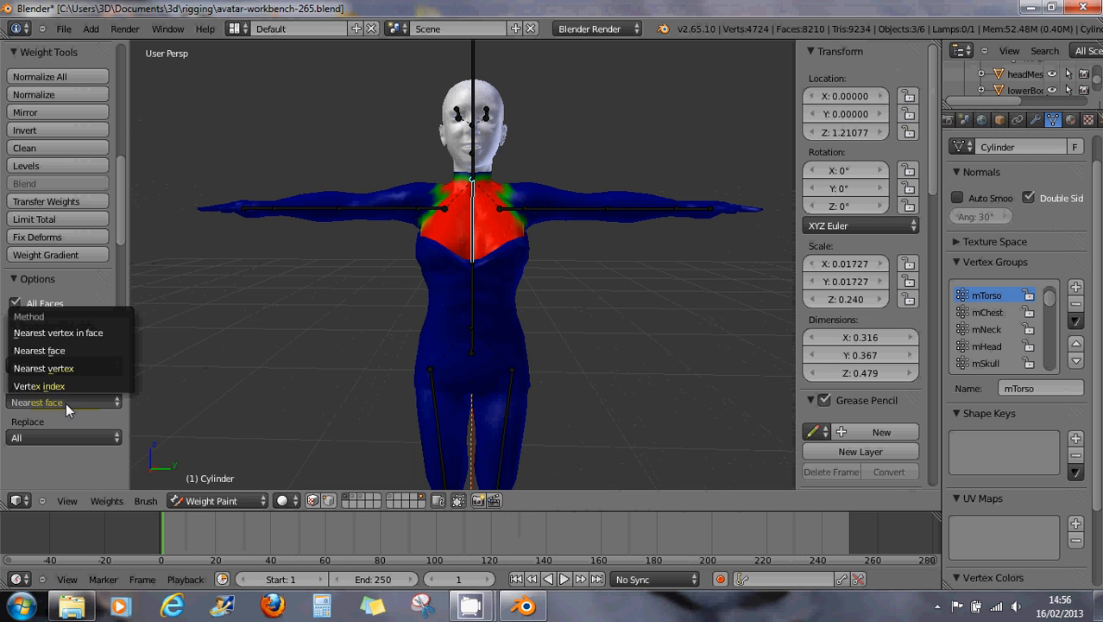
left_click(55, 351)
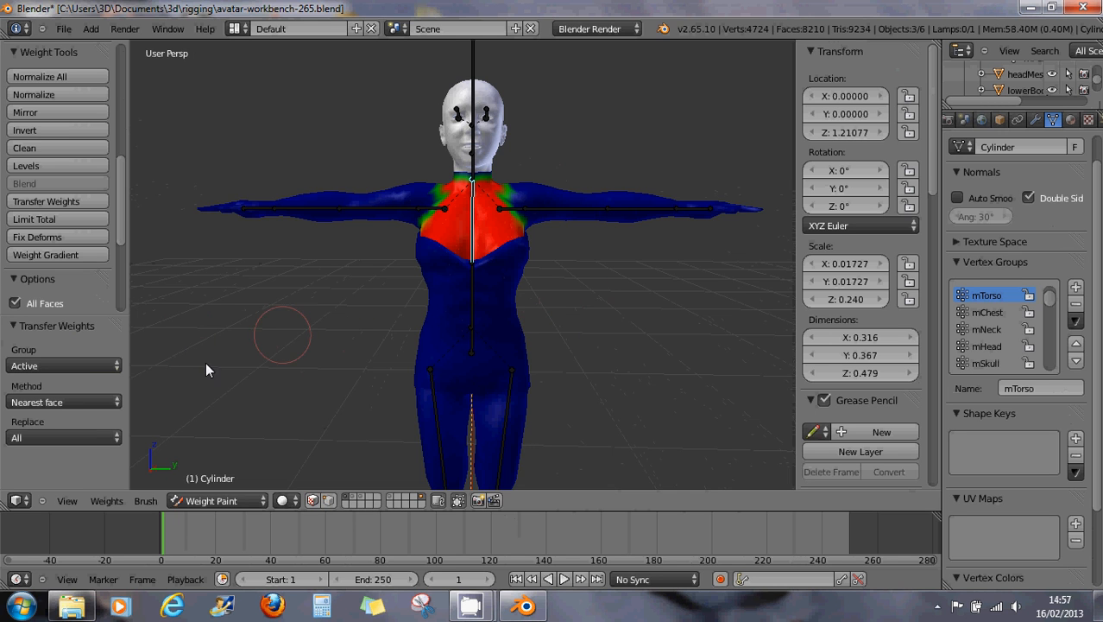
left_click(353, 368)
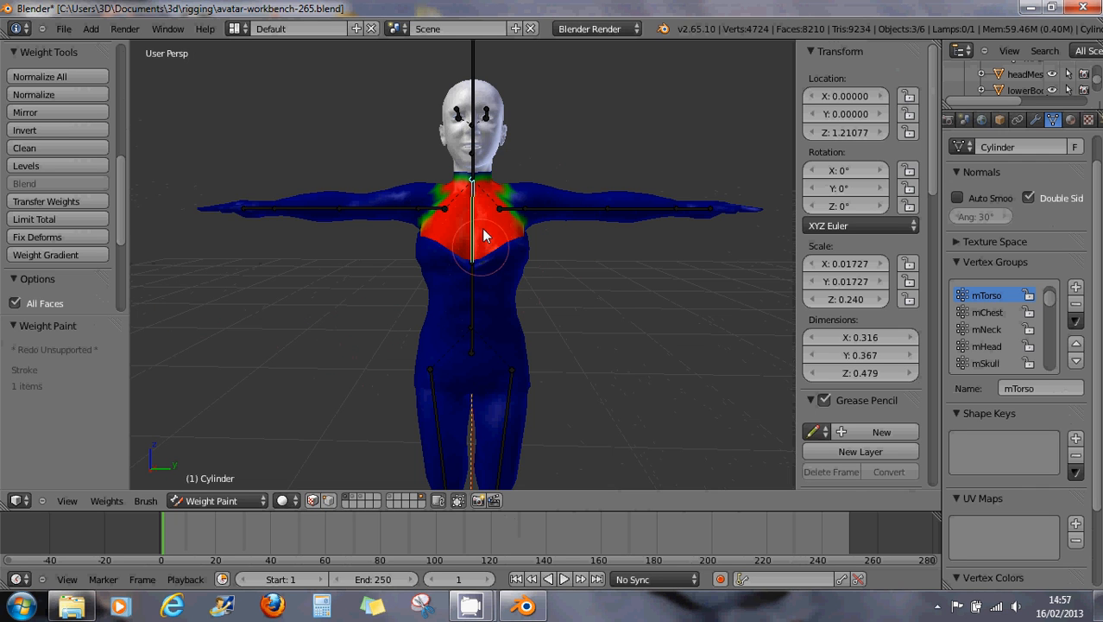
Step: Test-rotate the mChest bone from the front and by about 25° from behind to check the dress, and clear its rotation
key("r")
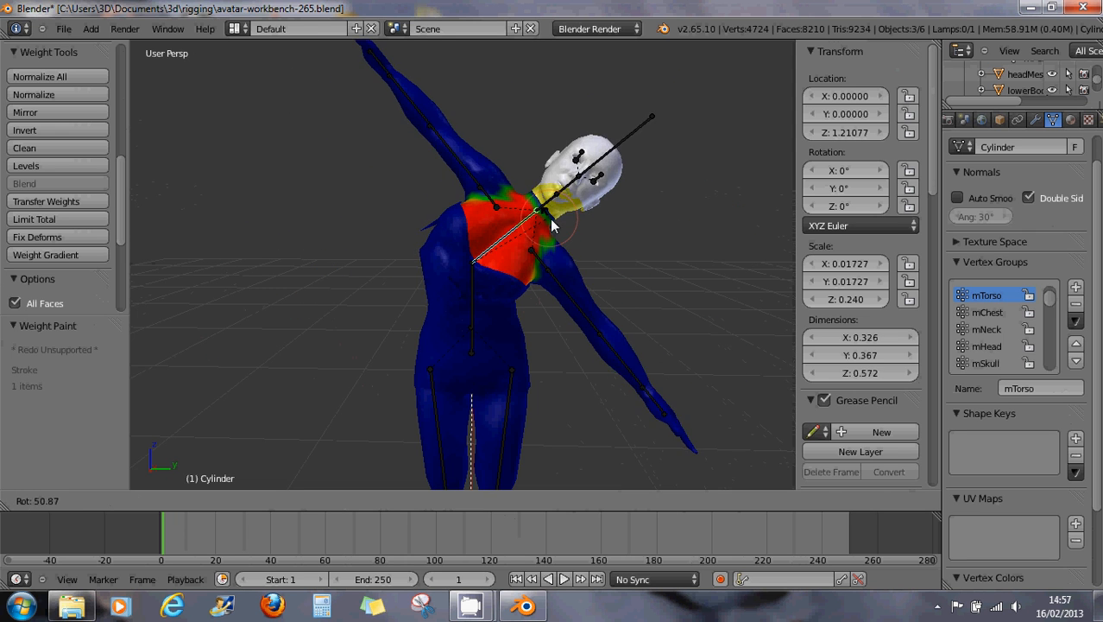
key("Escape")
middle_click_drag(449, 240, 724, 238)
scroll(508, 244, "up", 3)
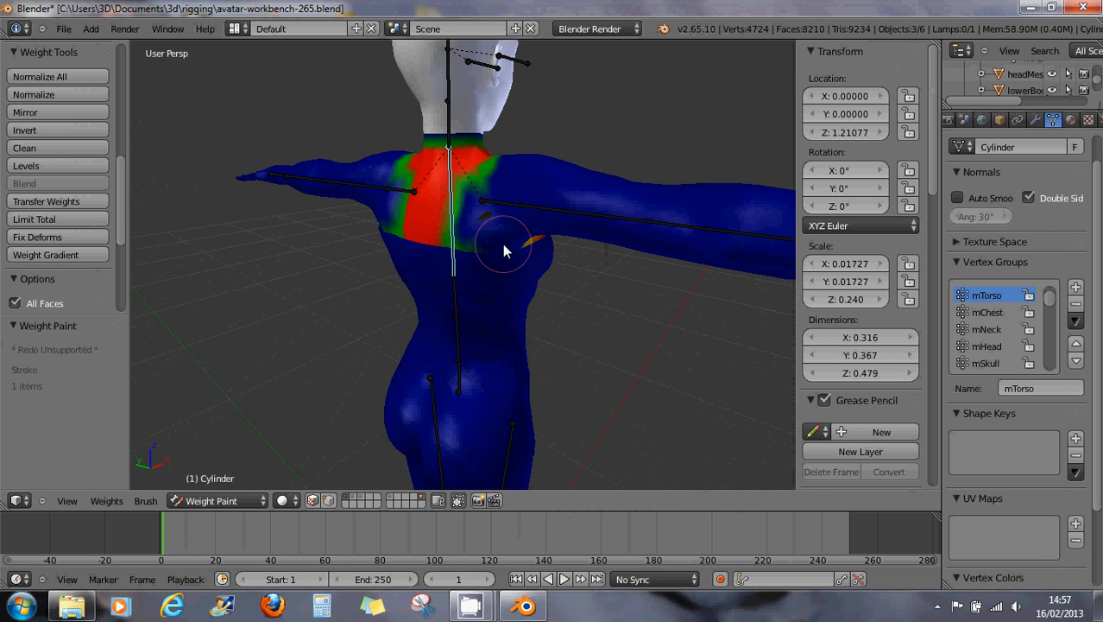
middle_click_drag(500, 244, 565, 245)
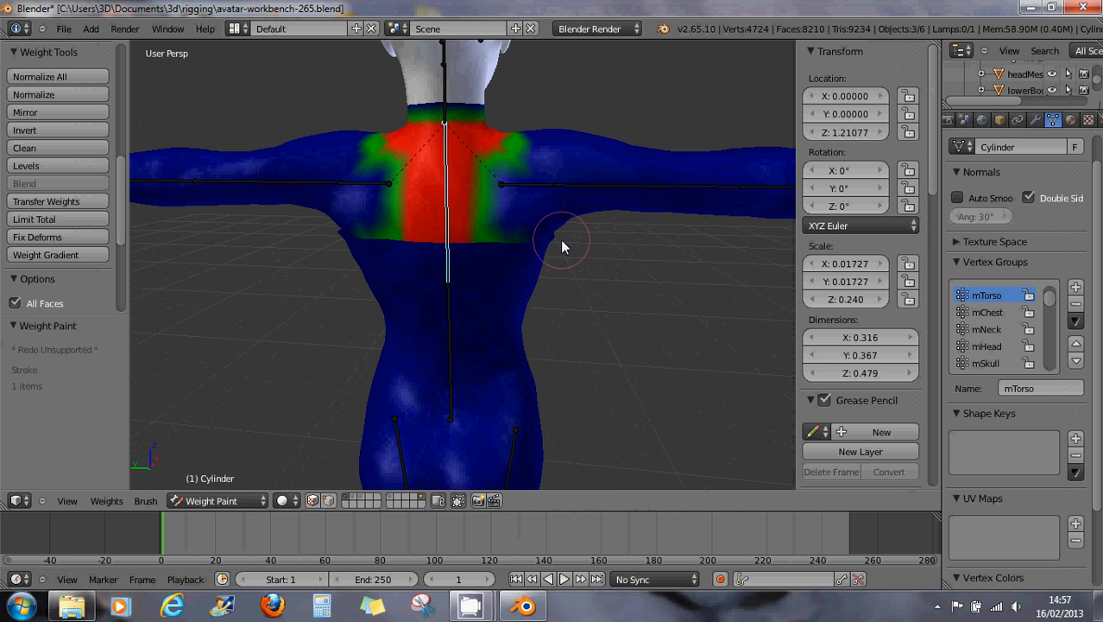
key("r")
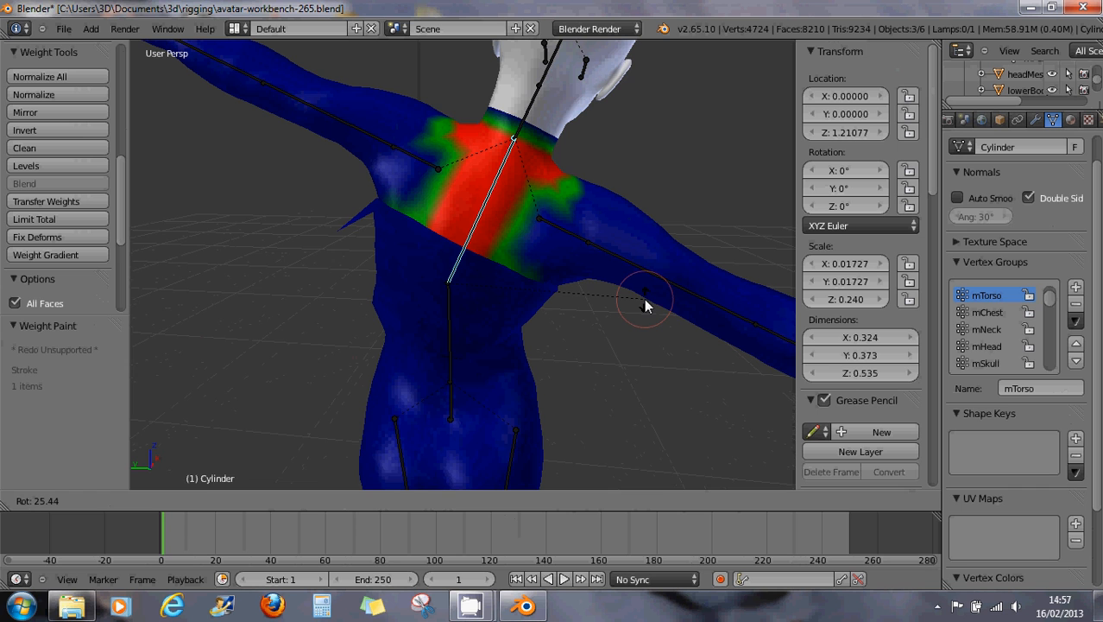
left_click(644, 298)
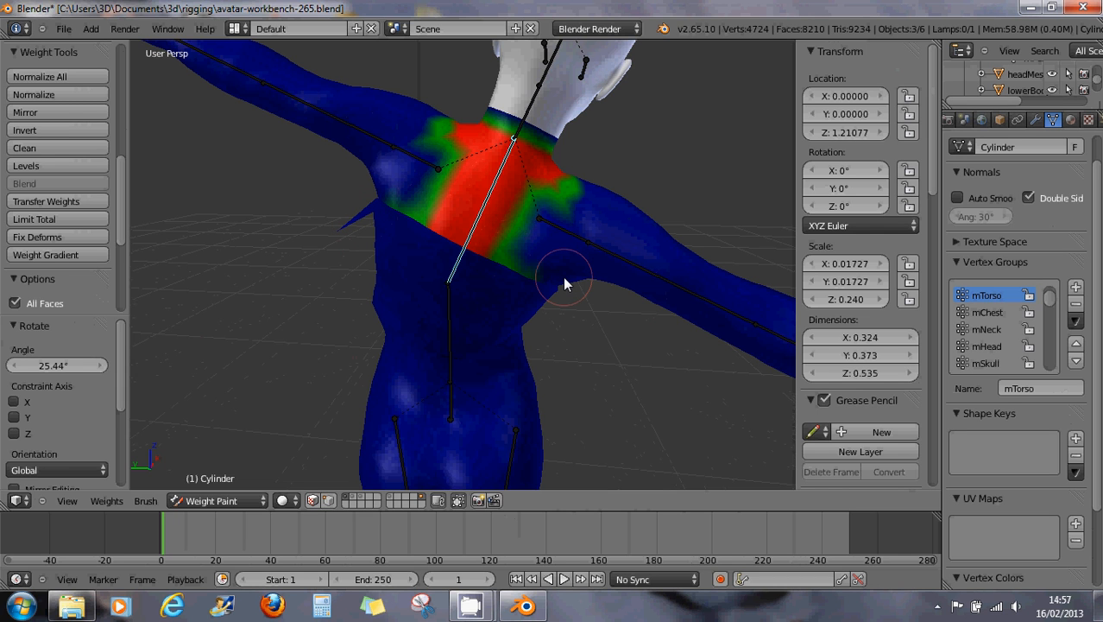
key("alt+r")
Step: Transfer the active mCollarLeft bone's weights from the lowerBody mesh to the dress cylinder with Nearest face, replacing all
middle_click_drag(582, 268, 263, 234)
middle_click_drag(450, 246, 435, 267)
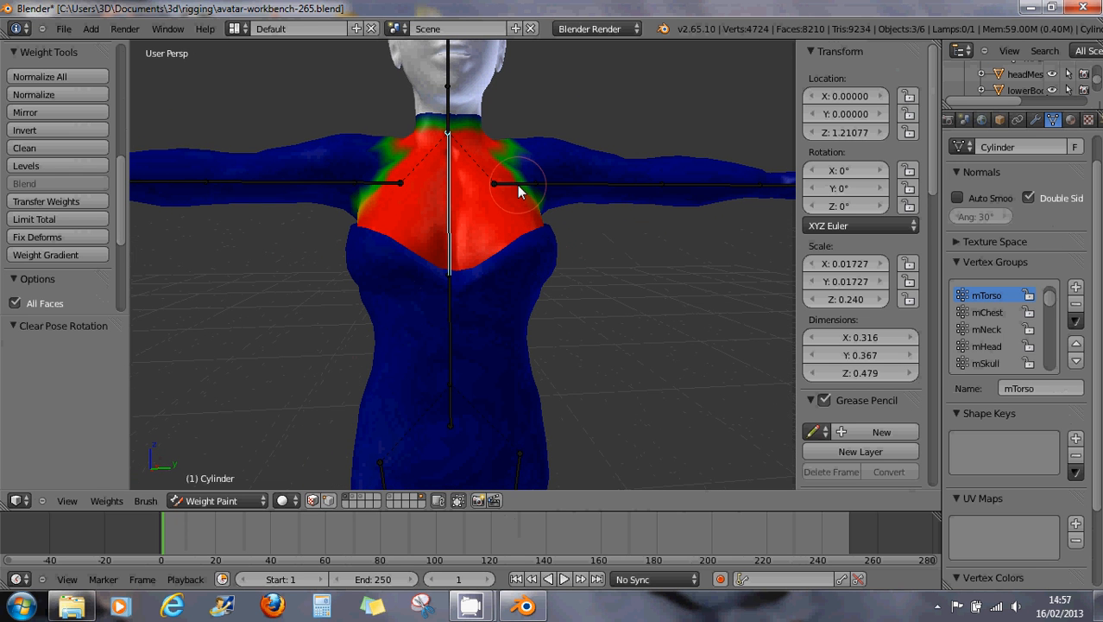
right_click(518, 186)
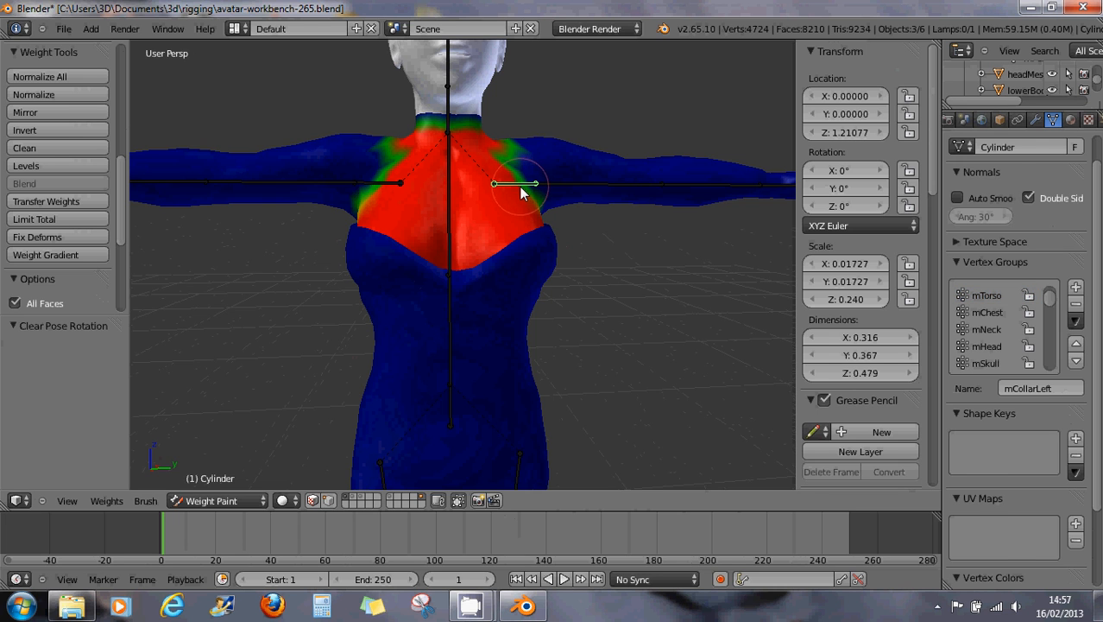
right_click(562, 153)
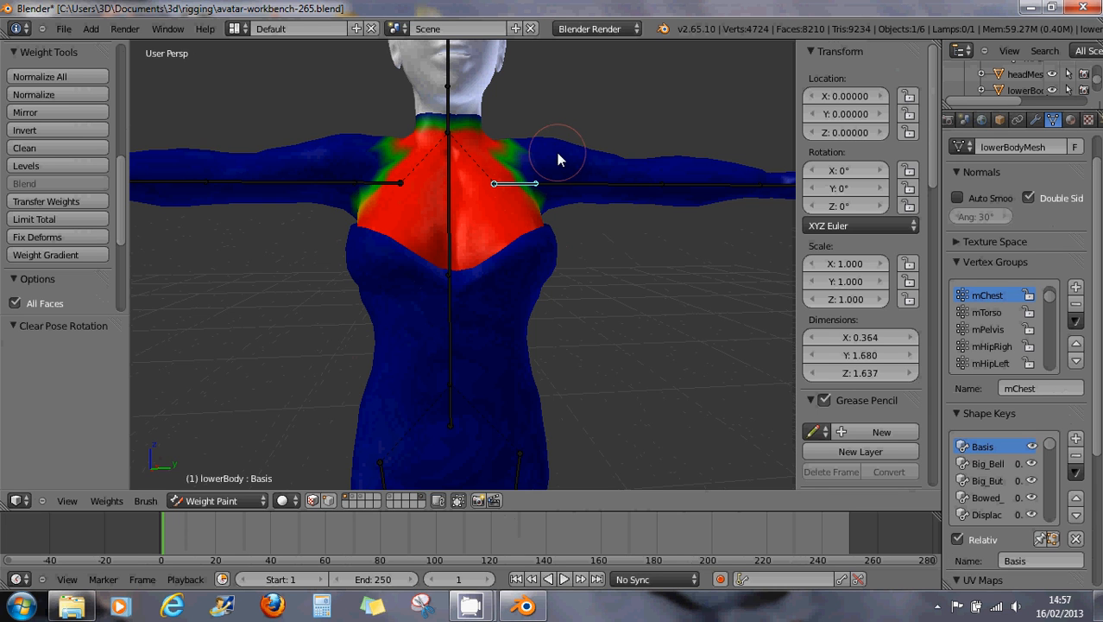
right_click(522, 186)
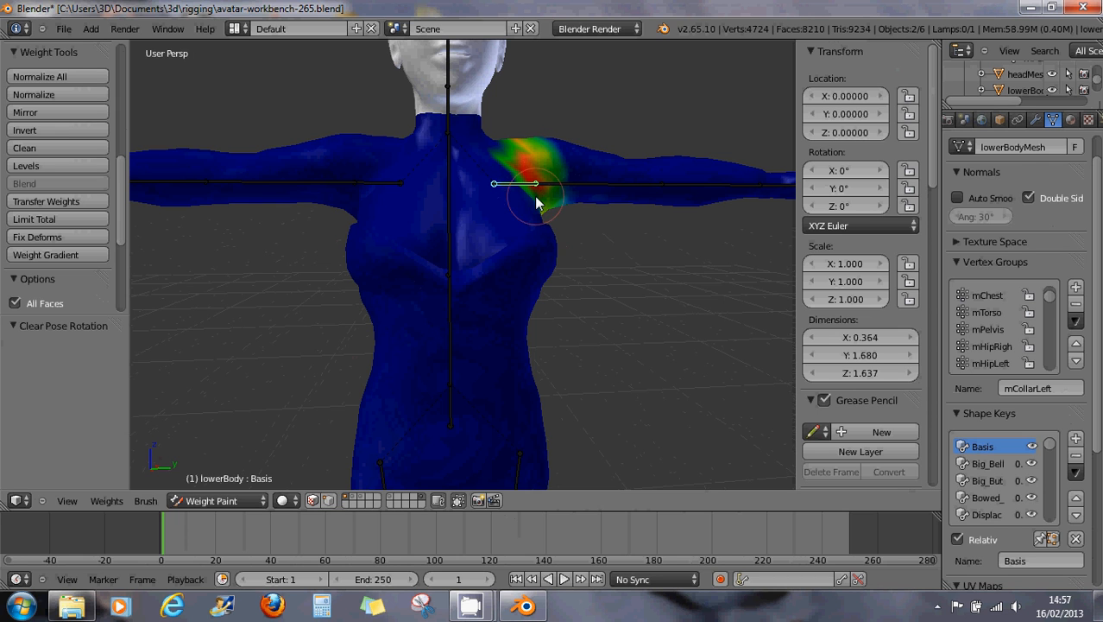
right_click(537, 273, "shift")
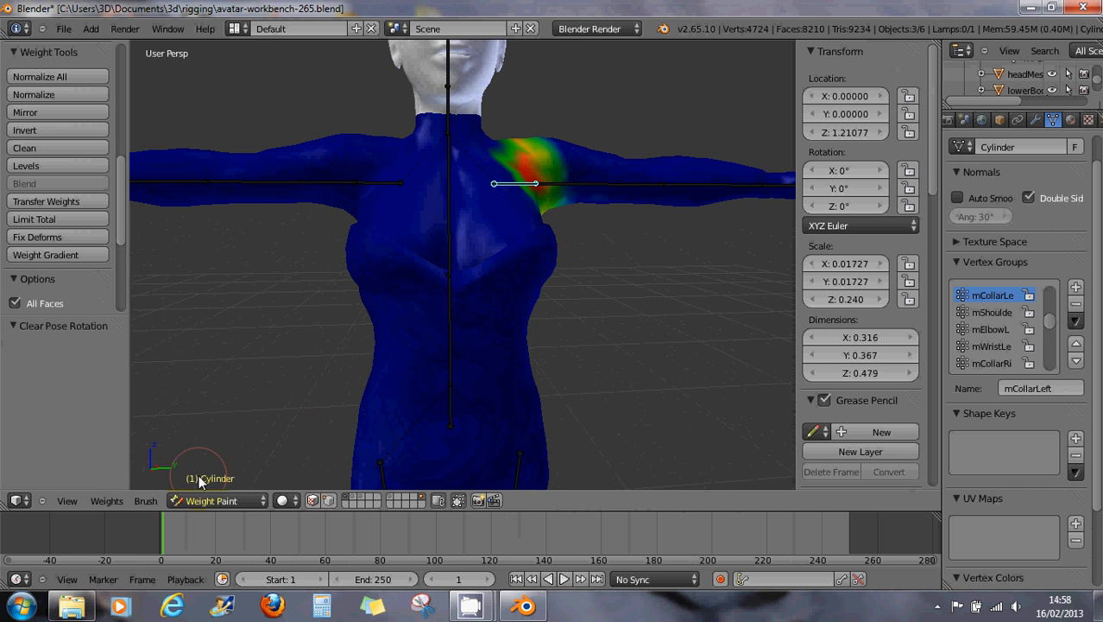
left_click(72, 204)
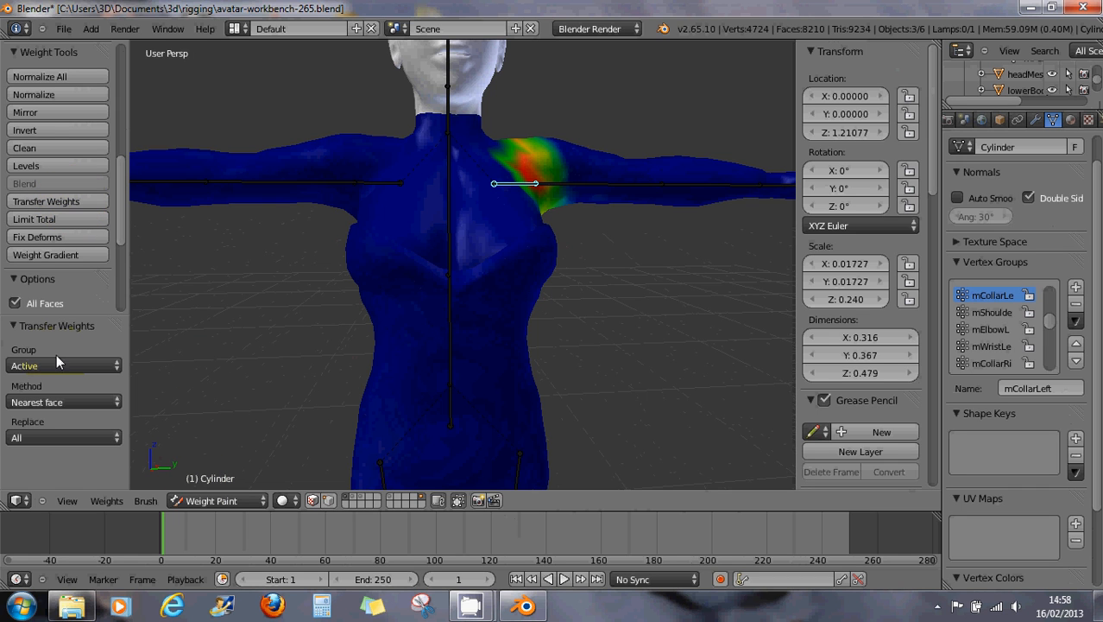
left_click(248, 374)
Step: Test-rotate the mChest bone by about -27° from behind to inspect the dress deformation at the underarms, and clear its rotation
mouse_move(232, 358)
middle_mouse_down()
mouse_move(589, 354)
mouse_move(494, 326)
mouse_move(520, 323)
mouse_move(510, 315)
middle_mouse_up()
middle_click_drag(371, 235, 464, 277)
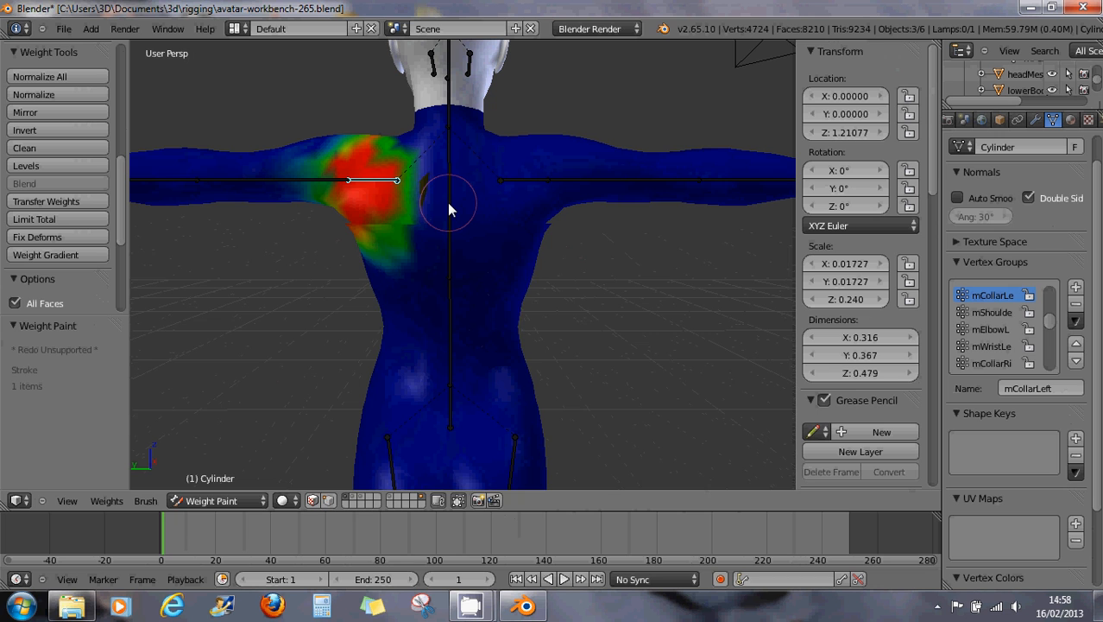
right_click(449, 208)
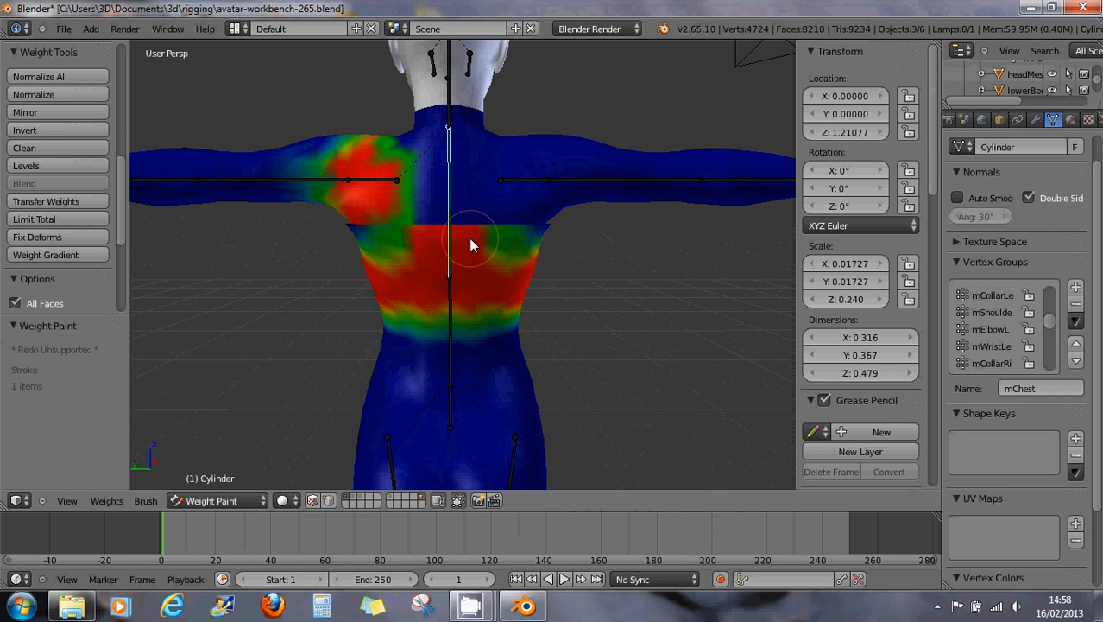
key("r")
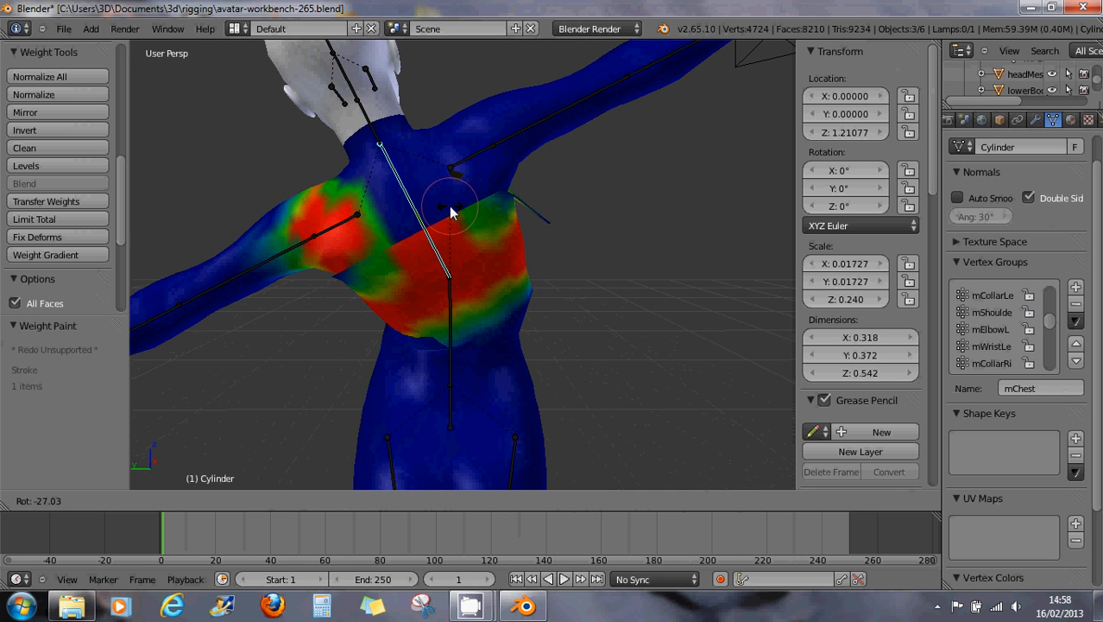
left_click(450, 212)
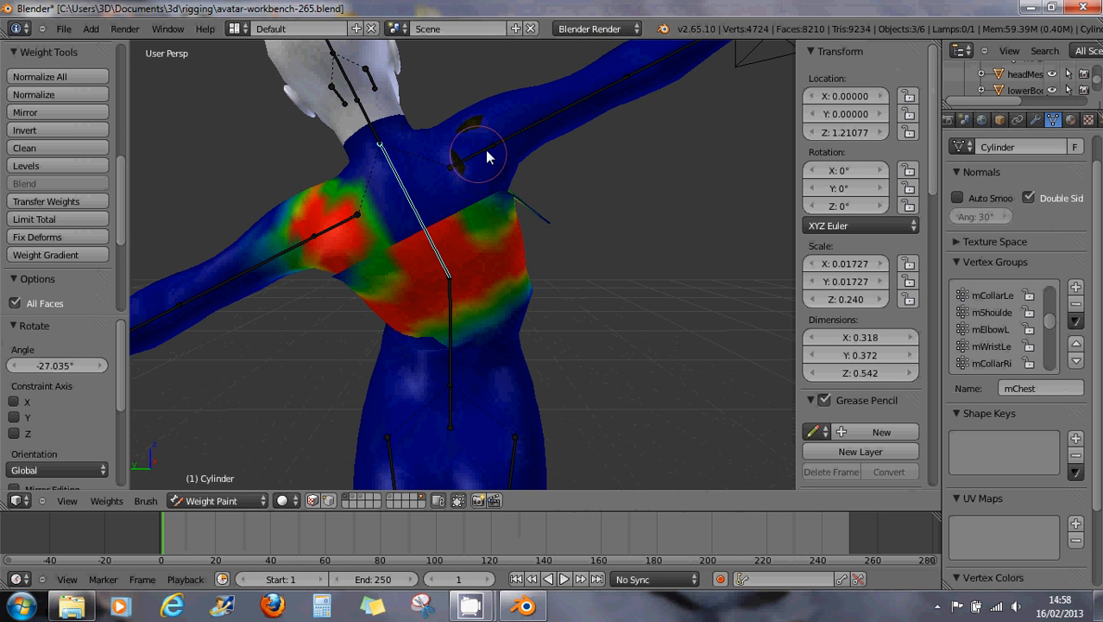
mouse_move(328, 227)
left_mouse_down()
mouse_move(357, 230)
mouse_move(362, 276)
left_mouse_up()
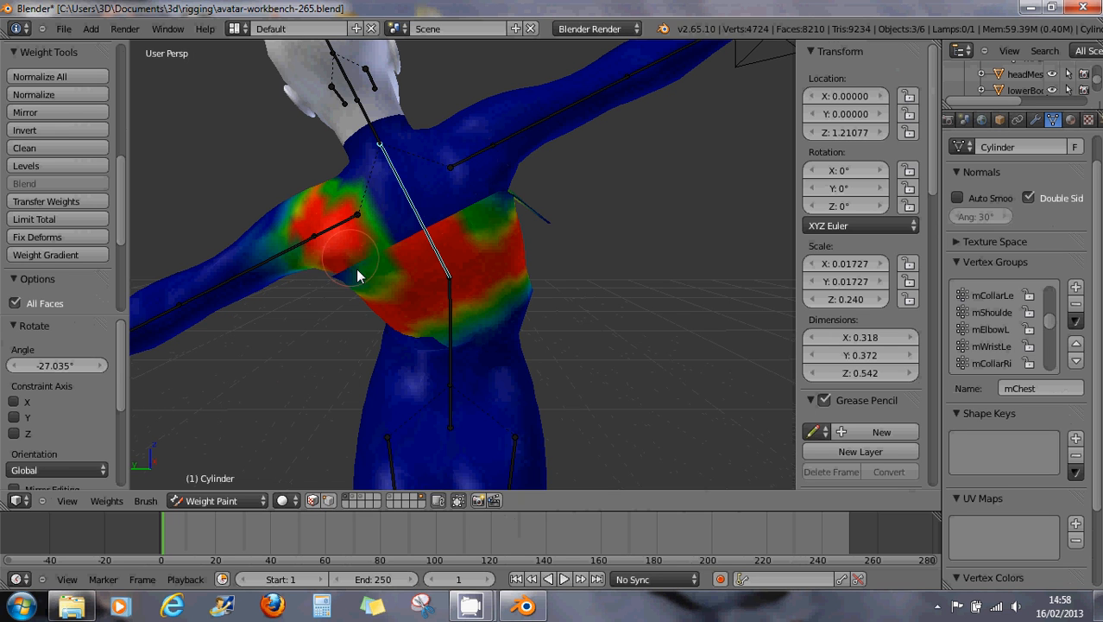
mouse_move(487, 173)
left_mouse_down()
mouse_move(520, 283)
mouse_move(530, 274)
left_mouse_up()
left_click_drag(393, 279, 343, 285)
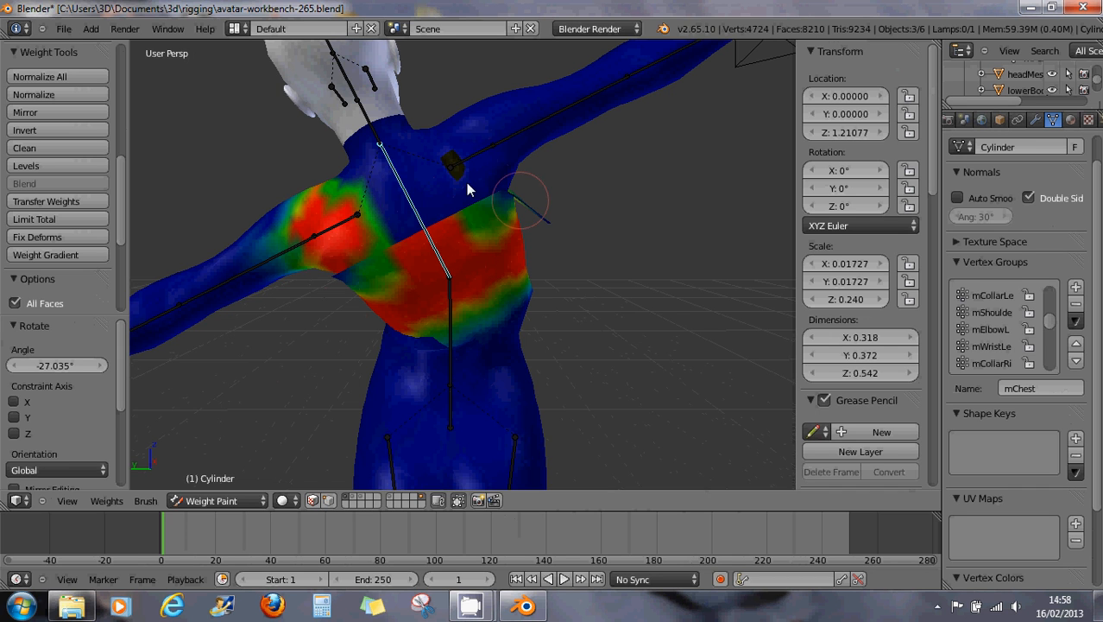
left_click_drag(510, 268, 500, 274)
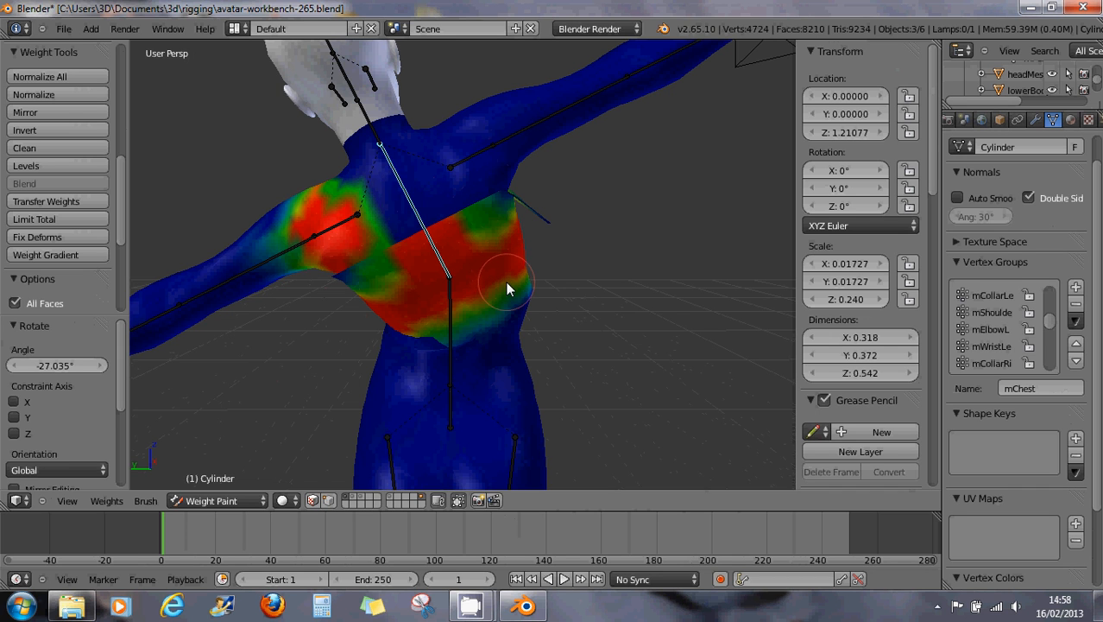
key("alt+r")
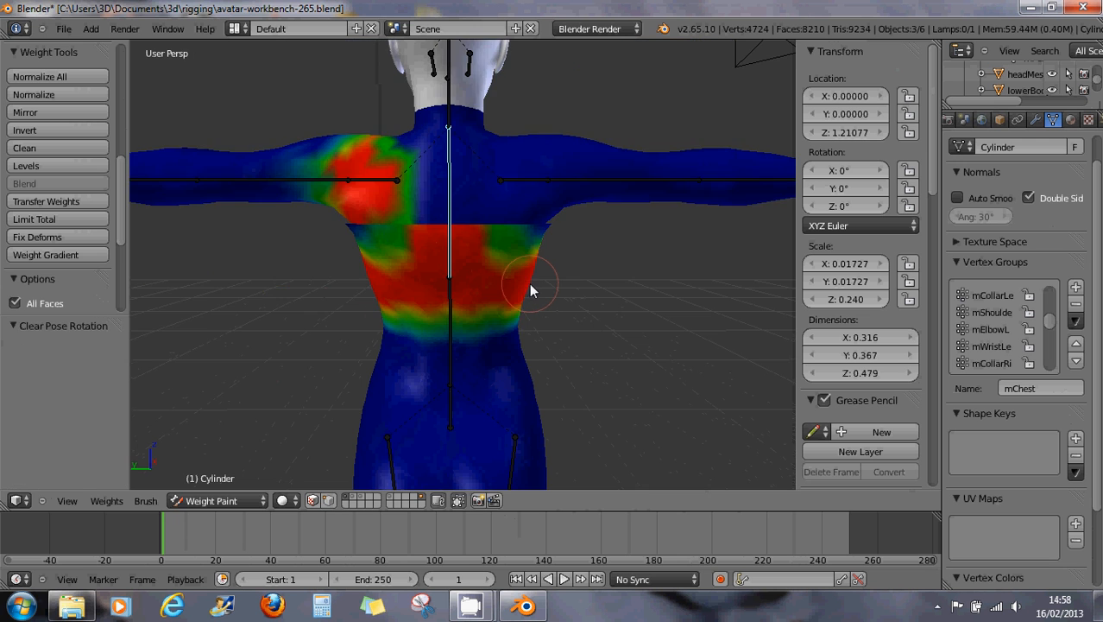
Step: Select the lowerBody mesh with the mChest bone, and add the dress cylinder to the selection as the active object
middle_click_drag(549, 289, 381, 276)
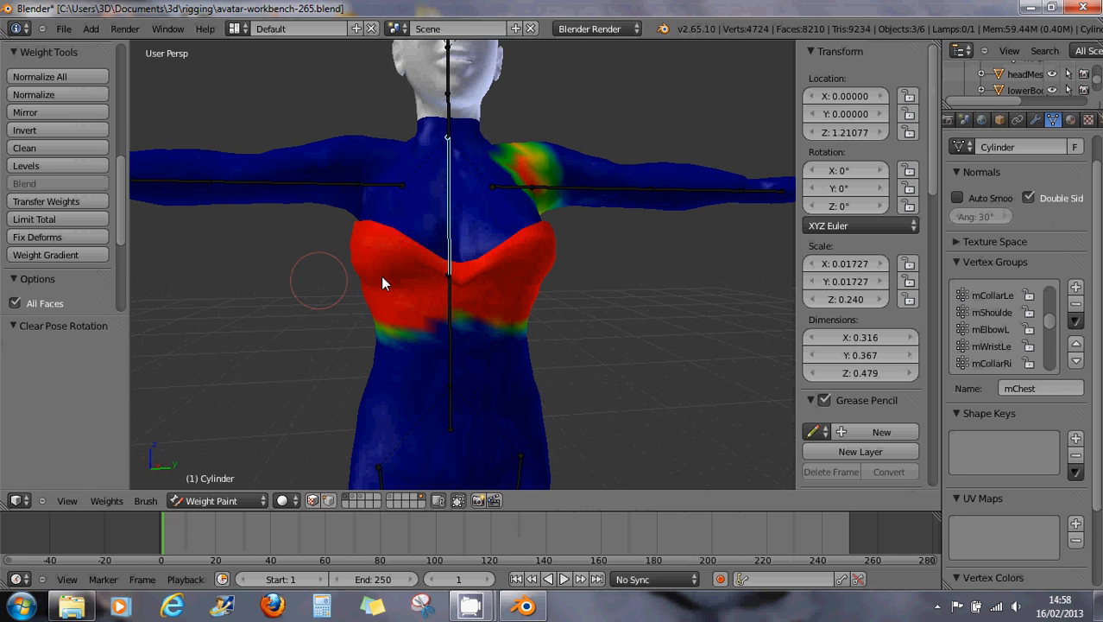
middle_click_drag(470, 262, 458, 270)
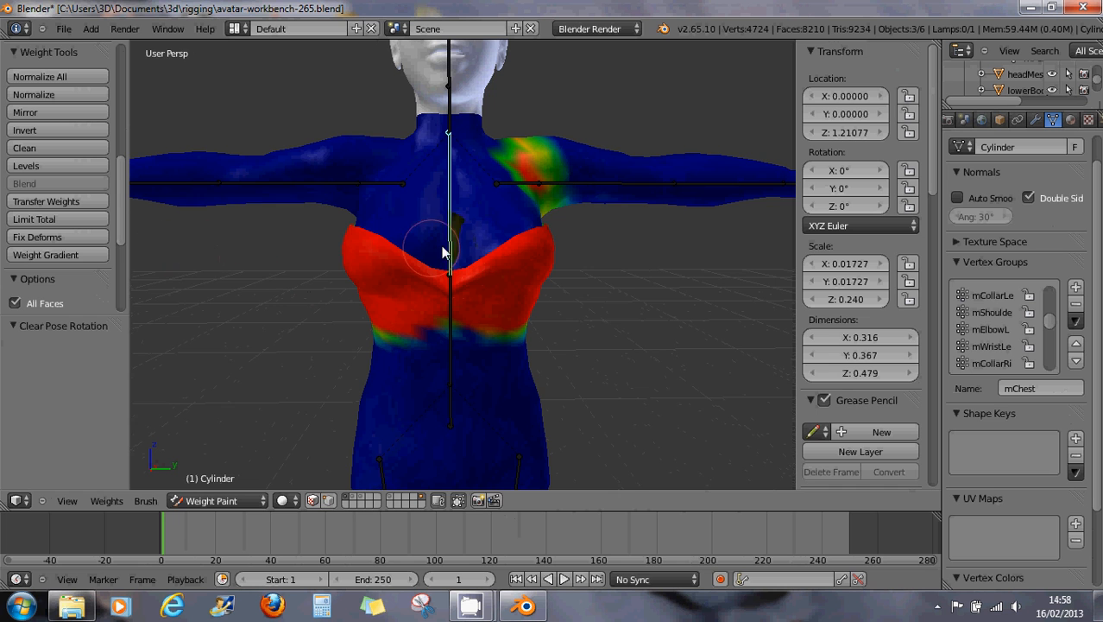
scroll(442, 362, "down", 2)
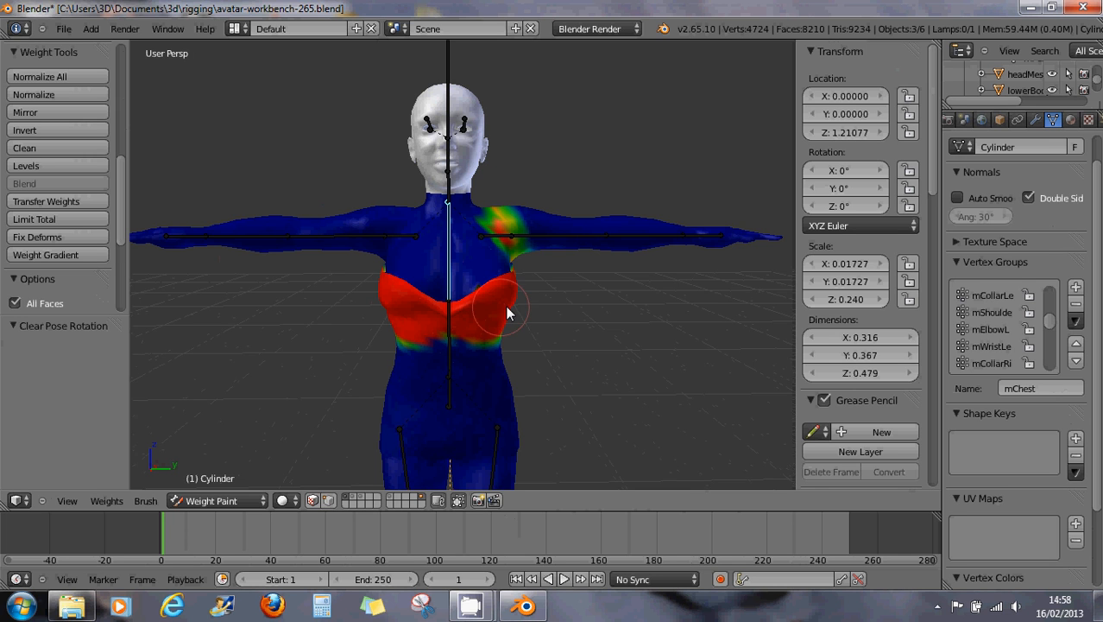
right_click(530, 221)
mouse_move(529, 221)
left_mouse_down()
mouse_move(457, 261)
mouse_move(449, 287)
left_mouse_up()
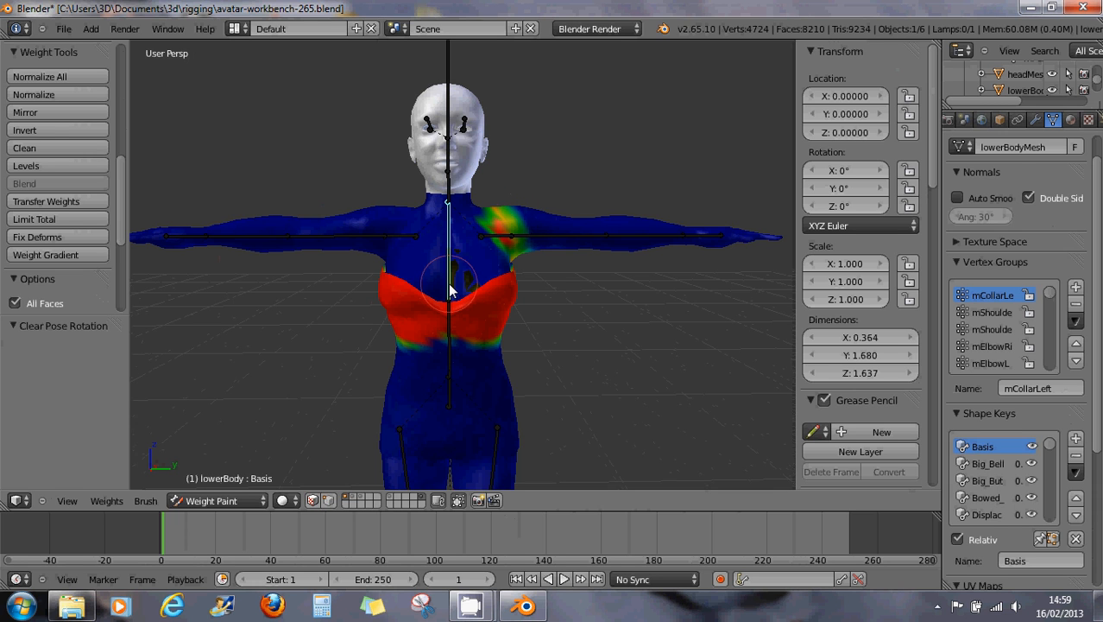
right_click(449, 289)
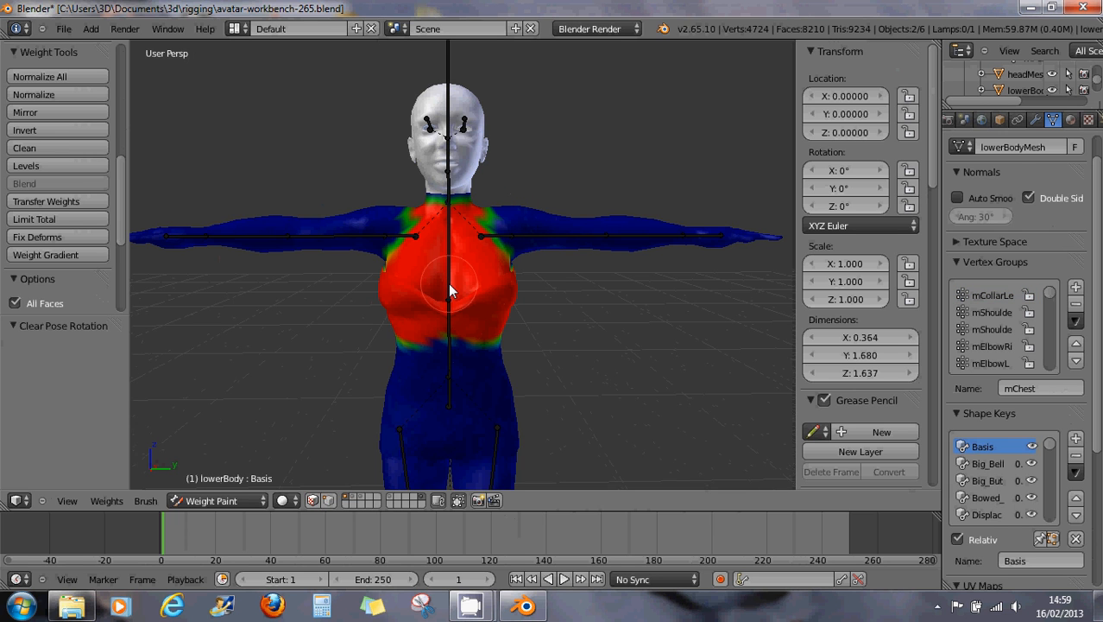
right_click(448, 283)
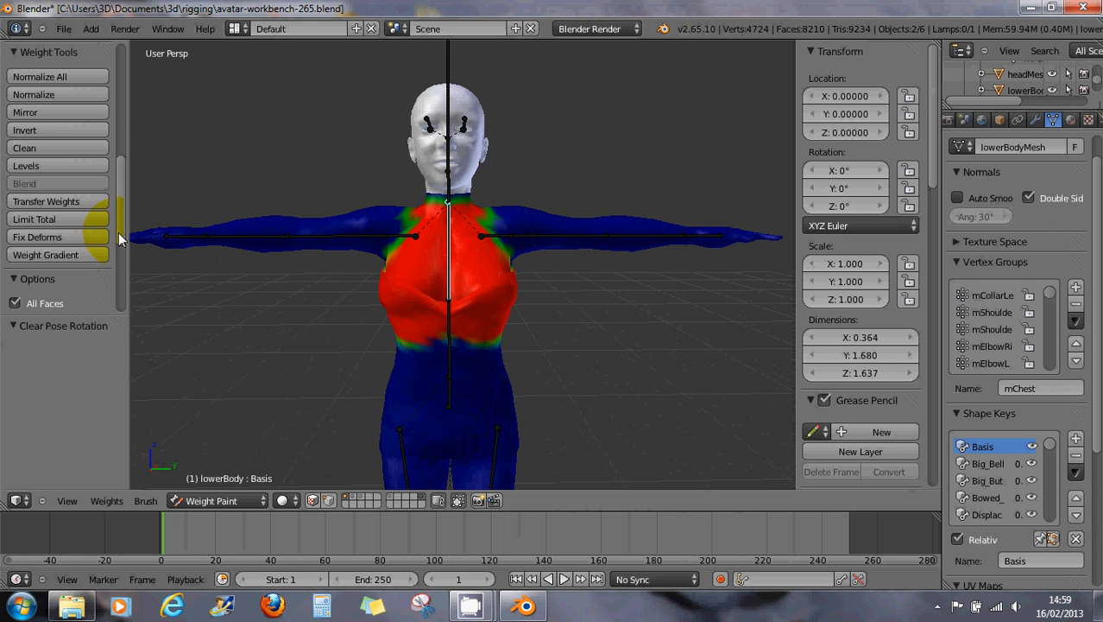
left_click_drag(124, 230, 124, 233)
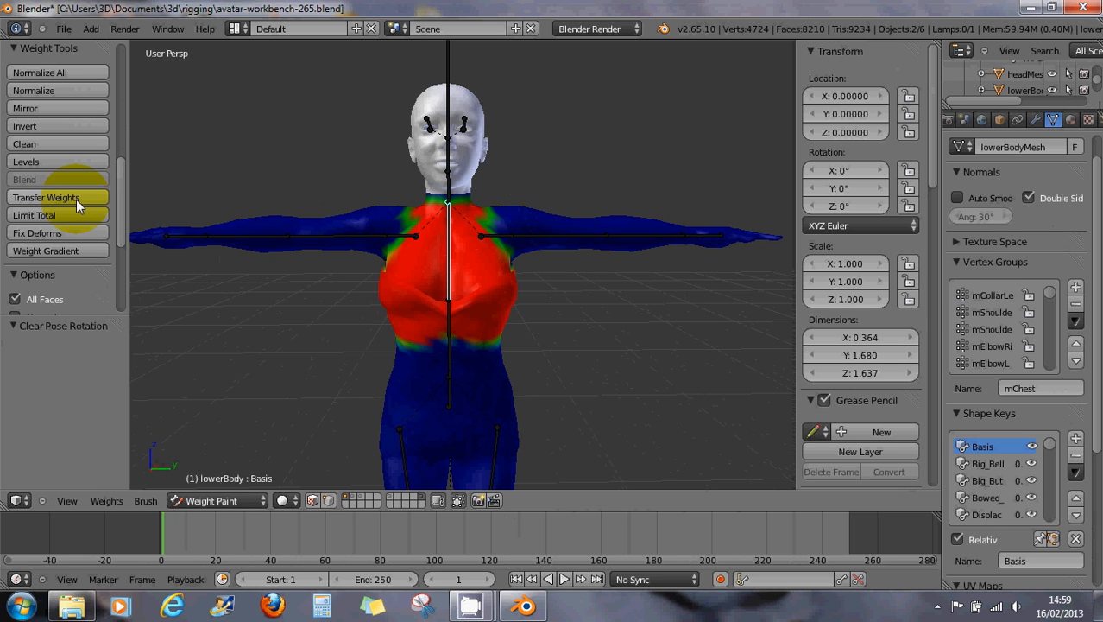
right_click(488, 343, "shift")
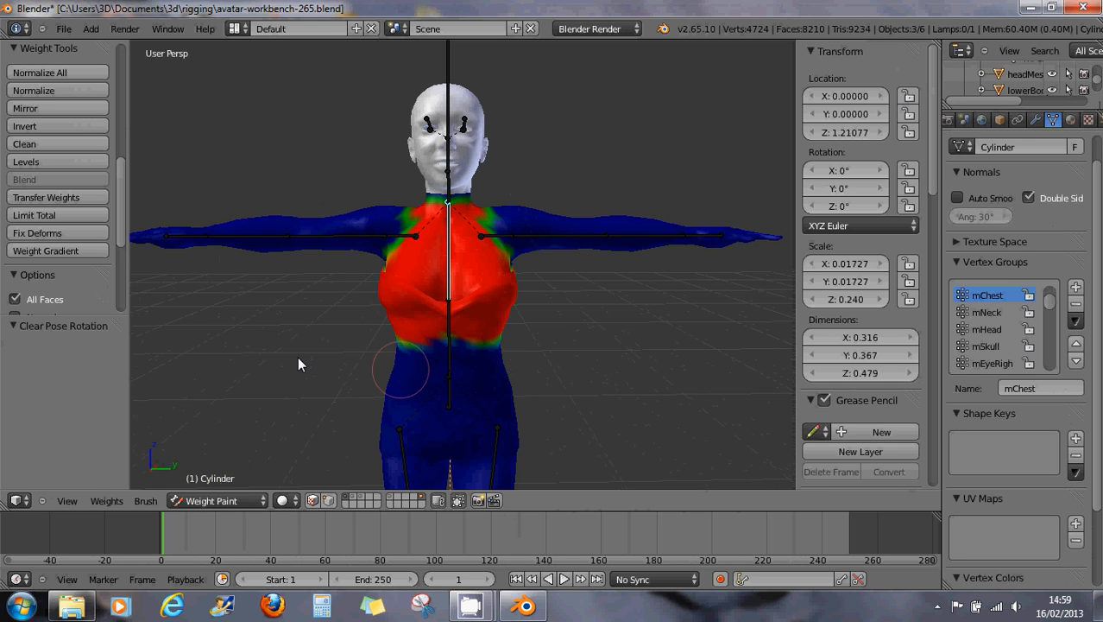
Step: Transfer the weights of all vertex groups from the lowerBody mesh to the dress cylinder, using Nearest face and replacing all
scroll(118, 229, "down", 1)
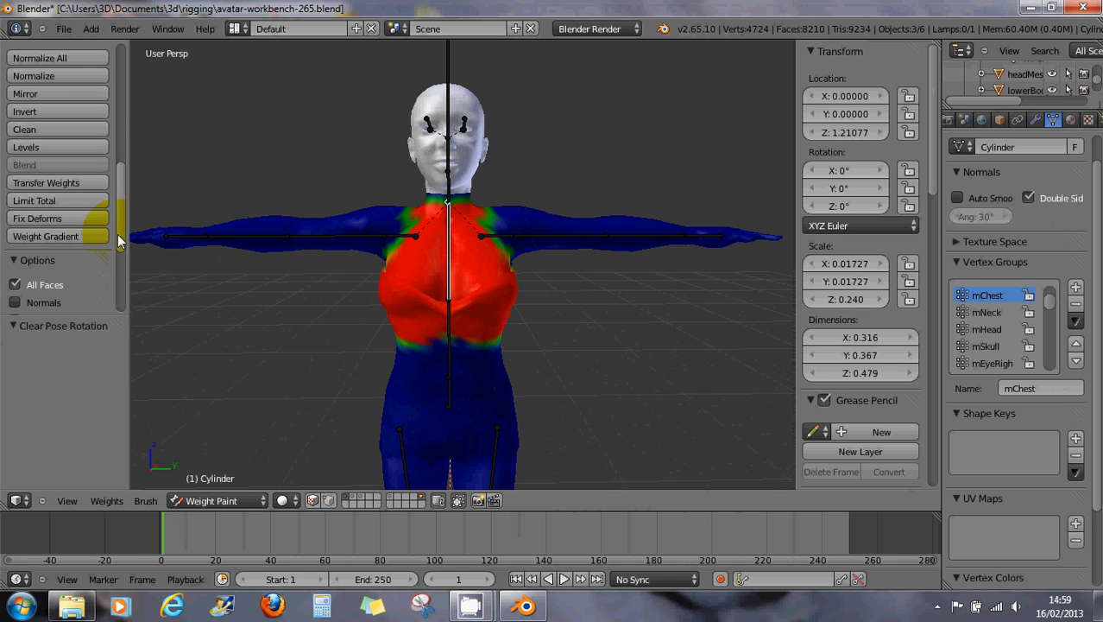
left_click(63, 185)
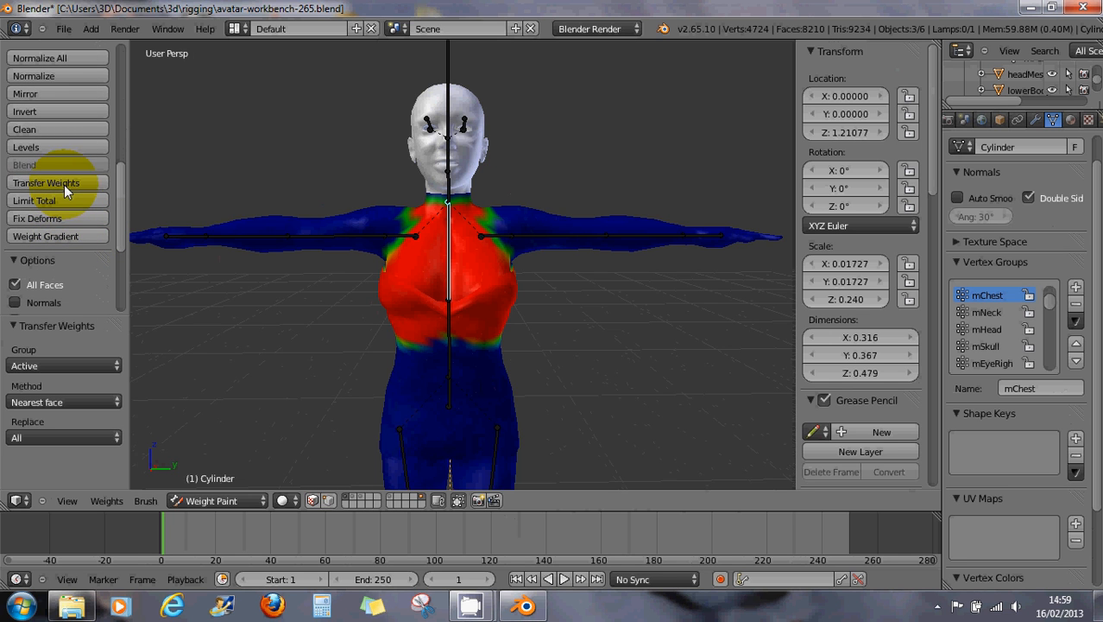
left_click(47, 365)
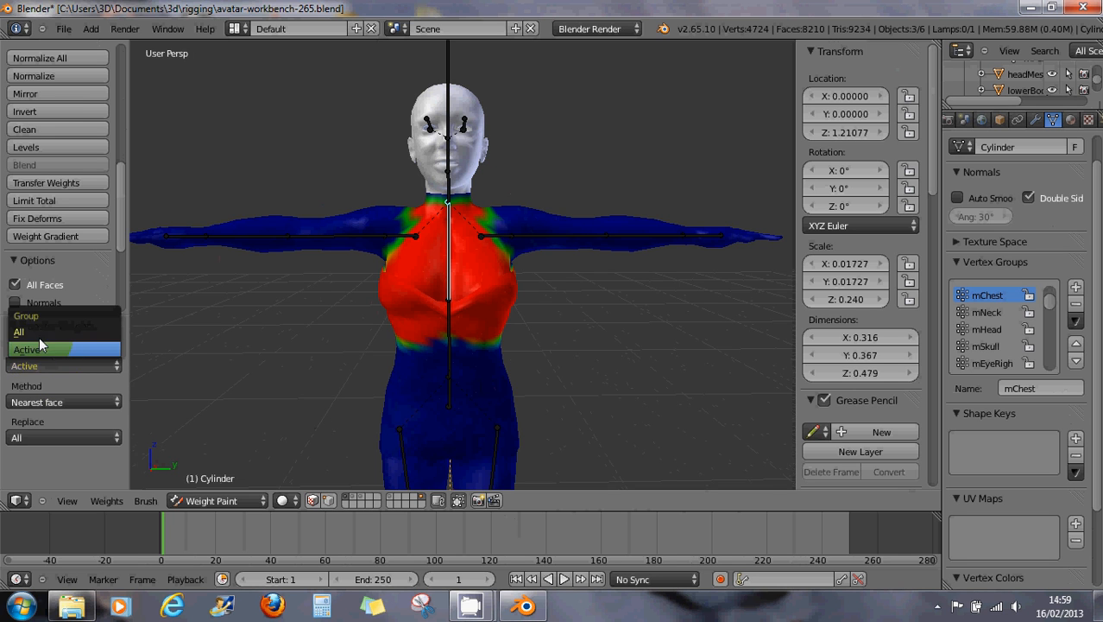
left_click(37, 332)
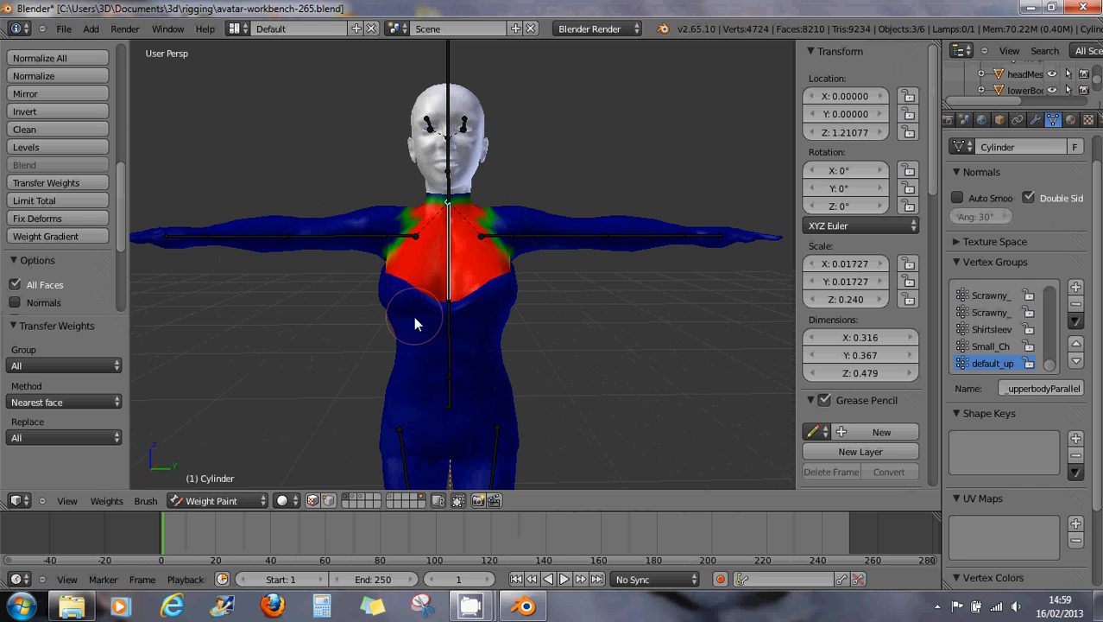
Step: Select the mChest bone and rotate it by about -6.3° to tilt the upper body and test the dress deformation
left_click(98, 432)
left_click(335, 379)
mouse_move(375, 362)
middle_mouse_down()
mouse_move(409, 367)
mouse_move(450, 336)
middle_mouse_up()
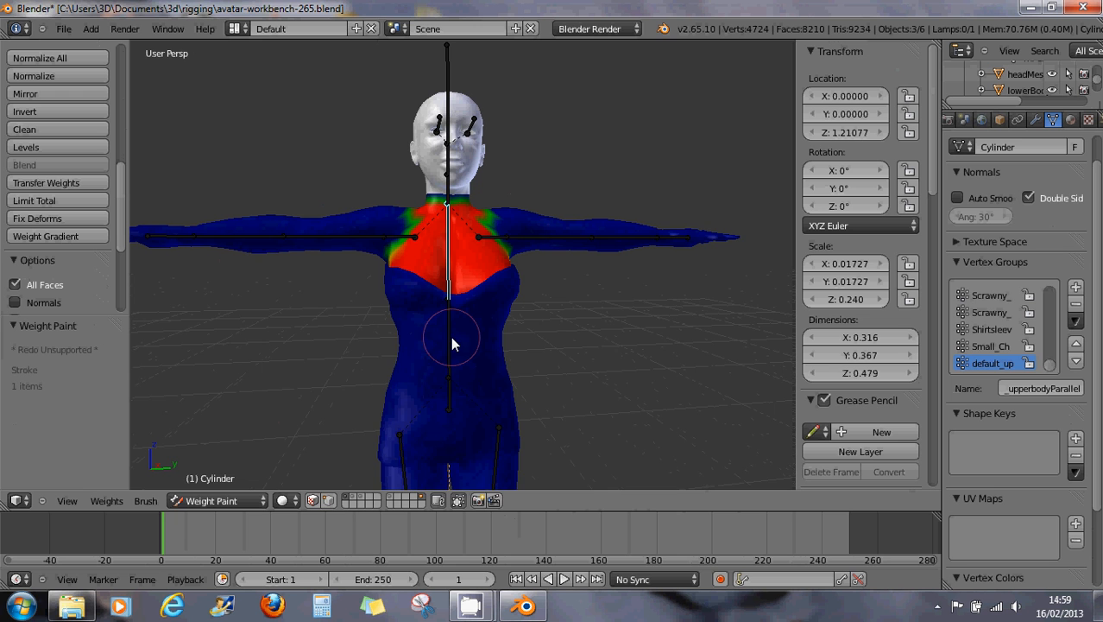
right_click(451, 336)
right_click(449, 279)
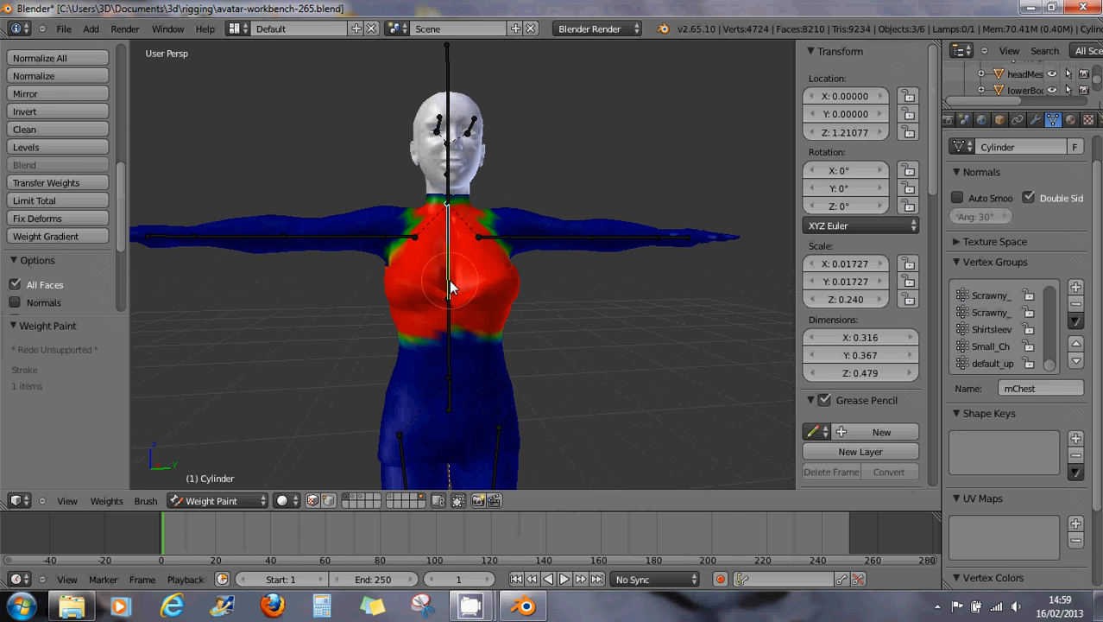
key("r")
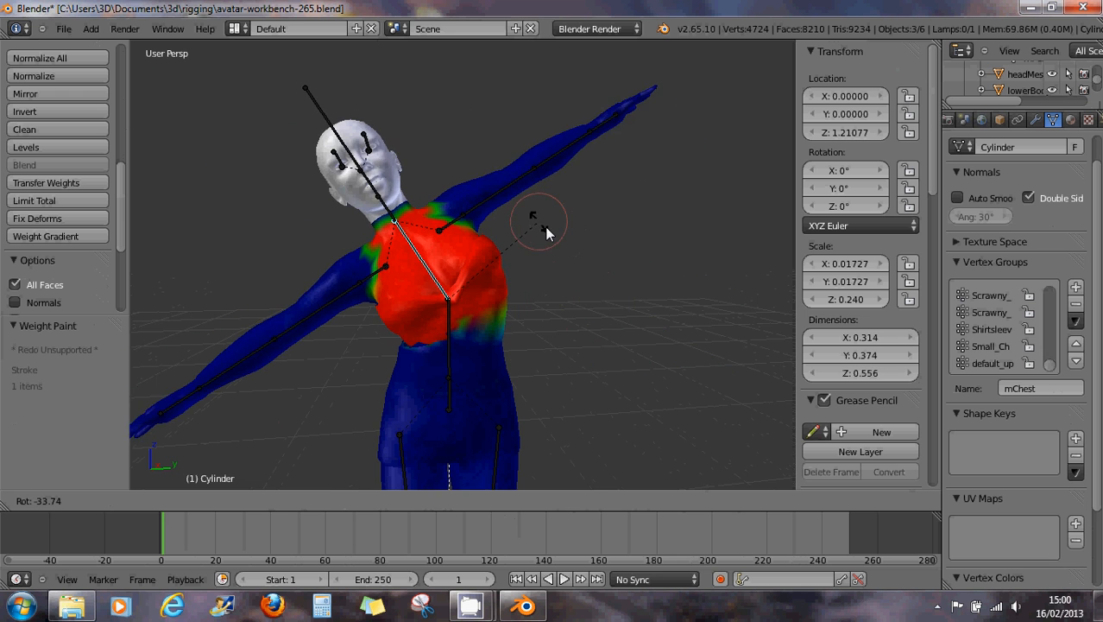
left_click(583, 266)
Step: Test-rotate the mHipRight bone around the global Y axis from the front view to inspect the dress hem, and cancel the rotation
mouse_move(385, 334)
middle_mouse_down()
mouse_move(432, 403)
mouse_move(436, 320)
mouse_move(331, 347)
mouse_move(356, 372)
mouse_move(460, 380)
middle_mouse_up()
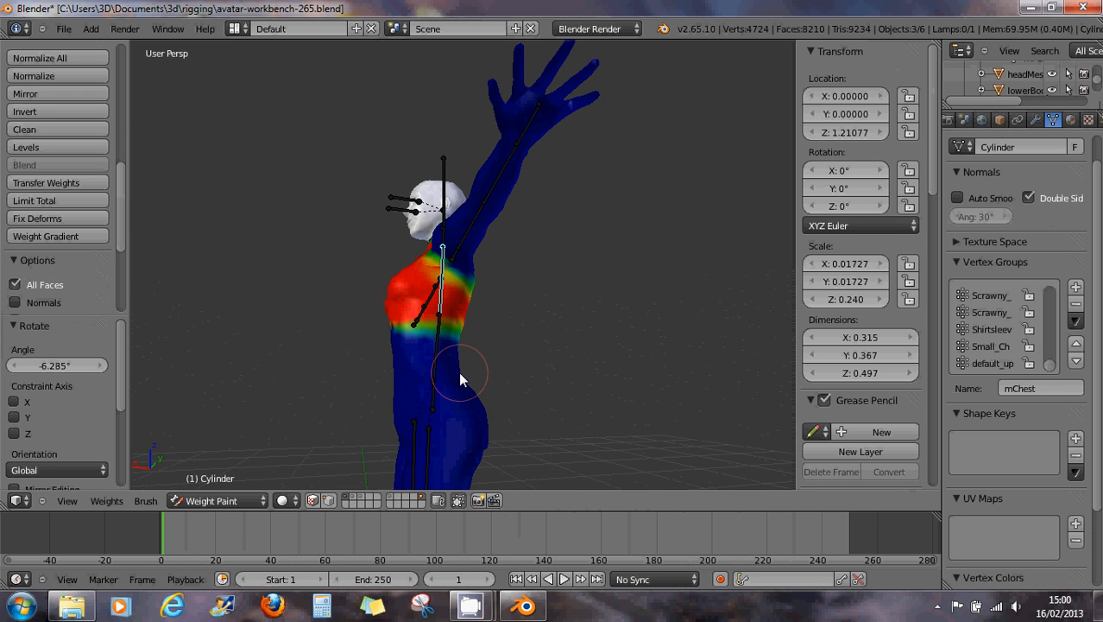
key("KP_3")
key("KP_1")
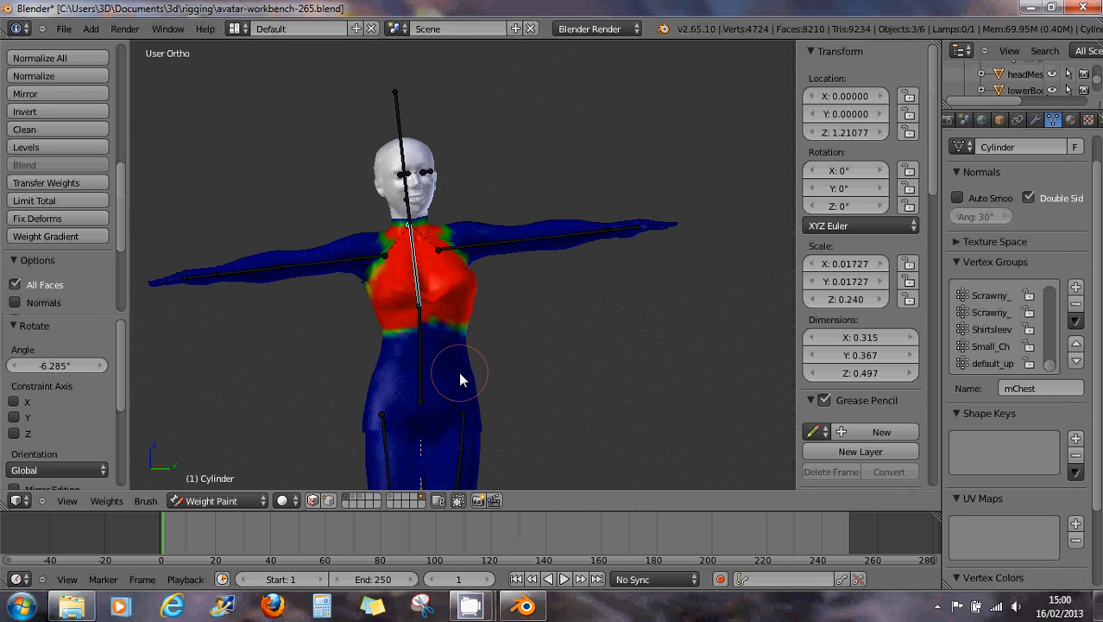
middle_click_drag(470, 382, 430, 258, "shift")
scroll(453, 304, "up", 2)
scroll(454, 309, "up", 1)
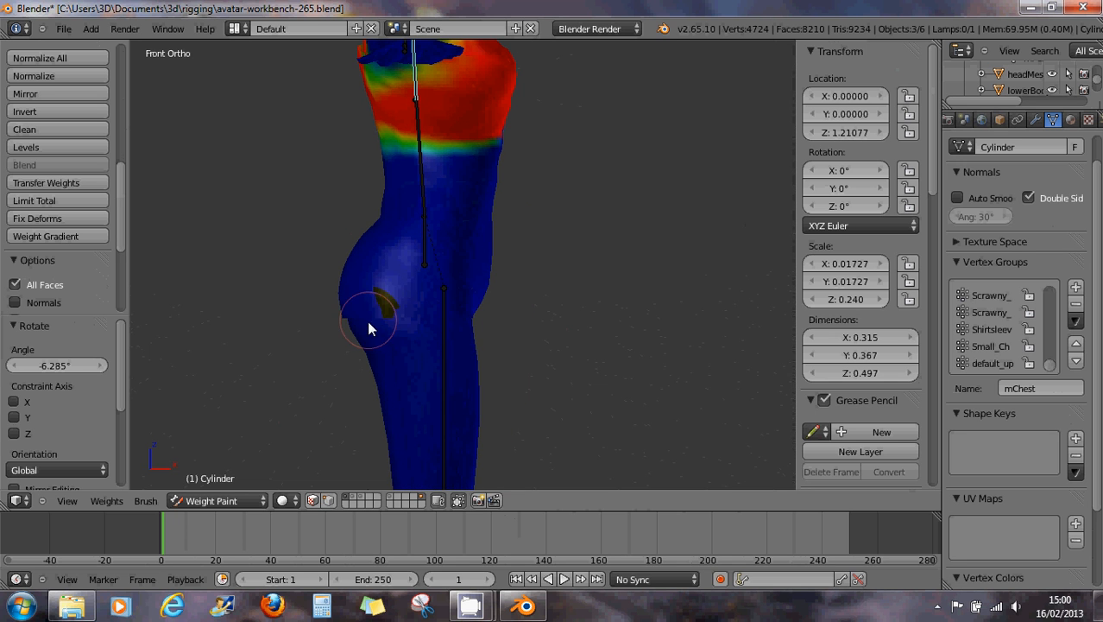
right_click(447, 350)
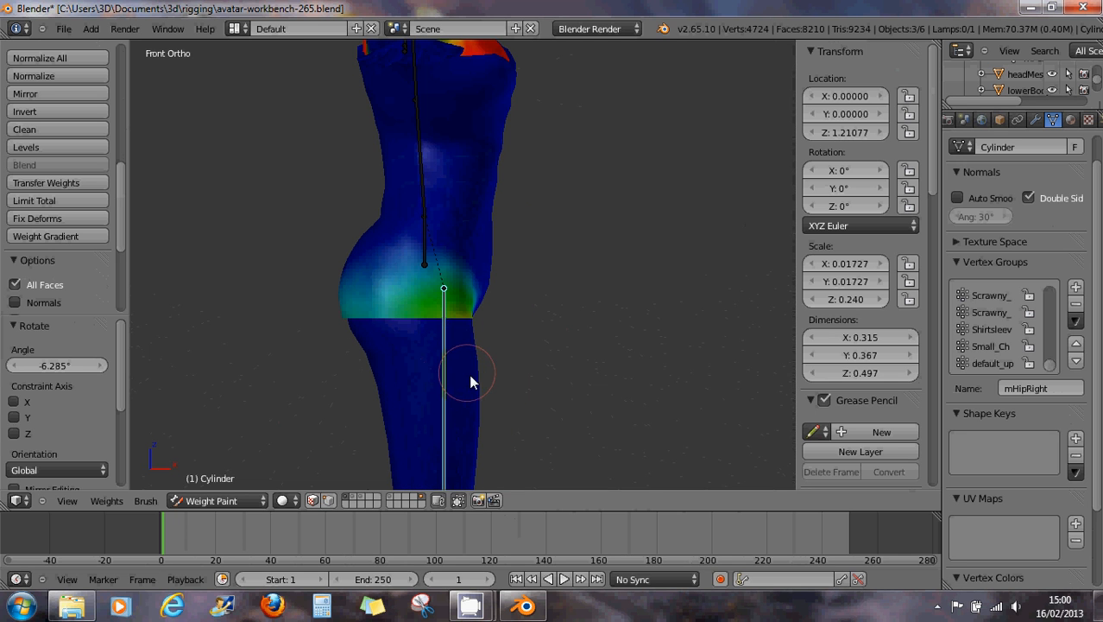
key("r")
key("y")
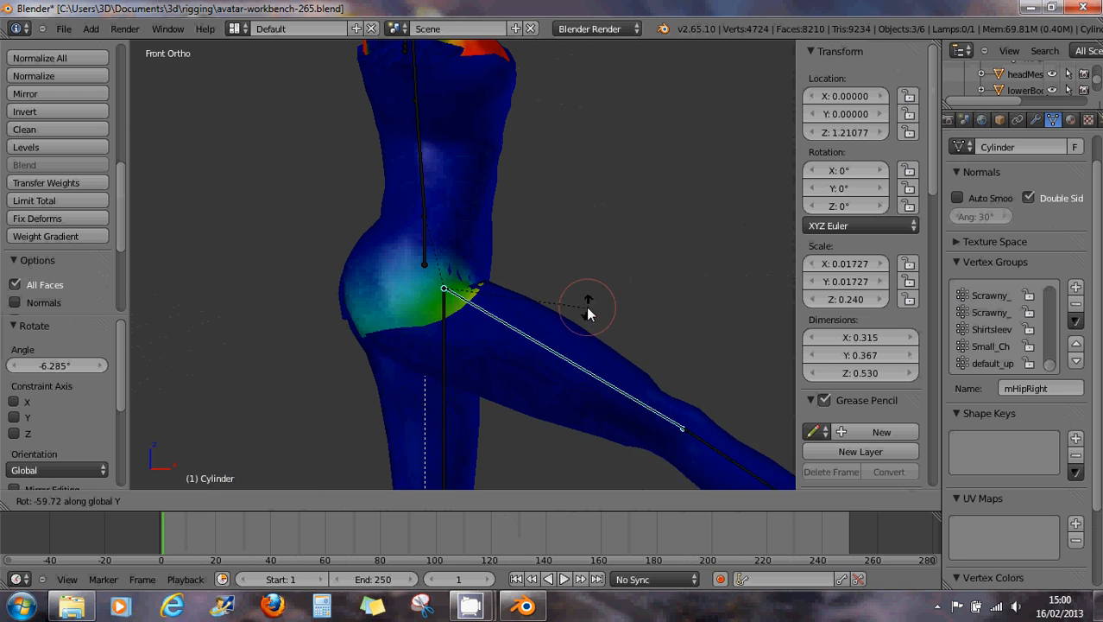
right_click(578, 343)
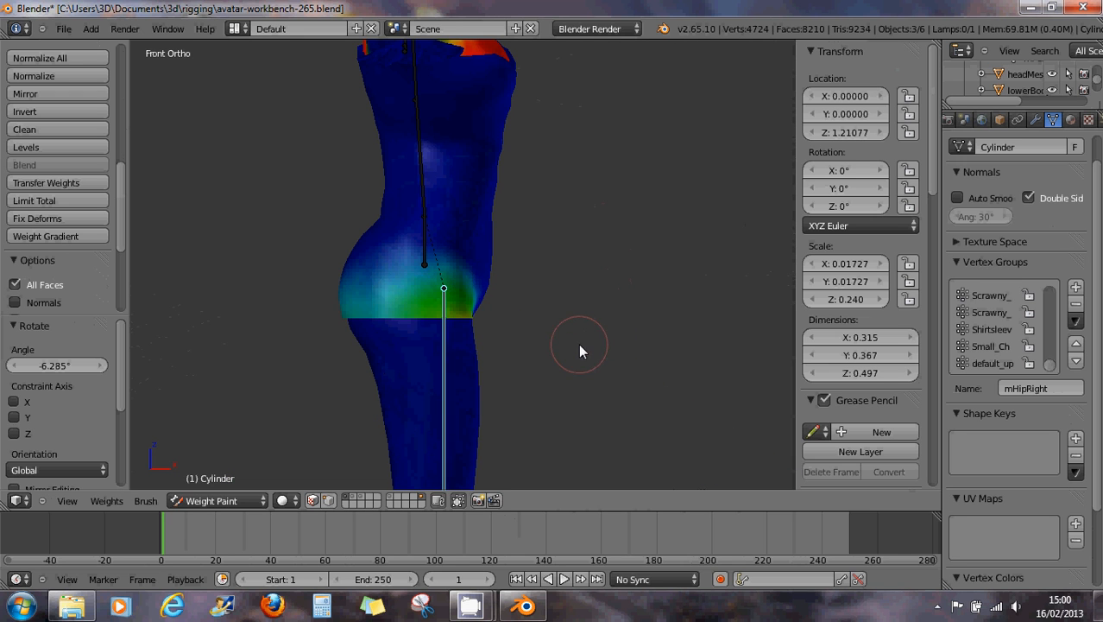
Step: Test-rotate the mTorso bone around the global Y axis to inspect the dress at the waist, leaving the pose as it was
right_click(434, 214)
key("r")
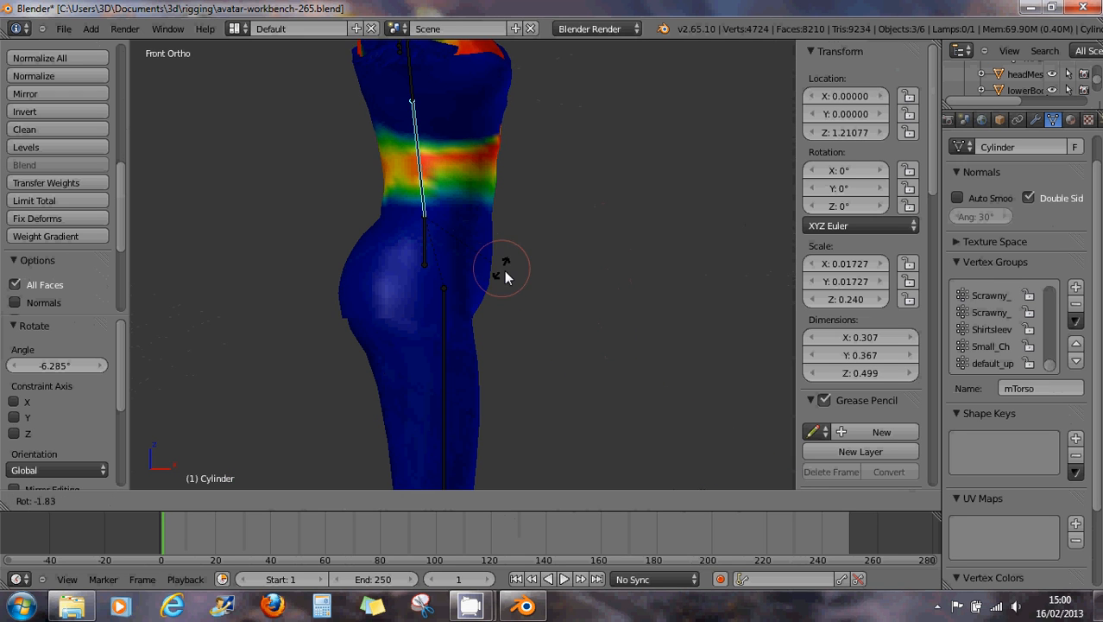
key("y")
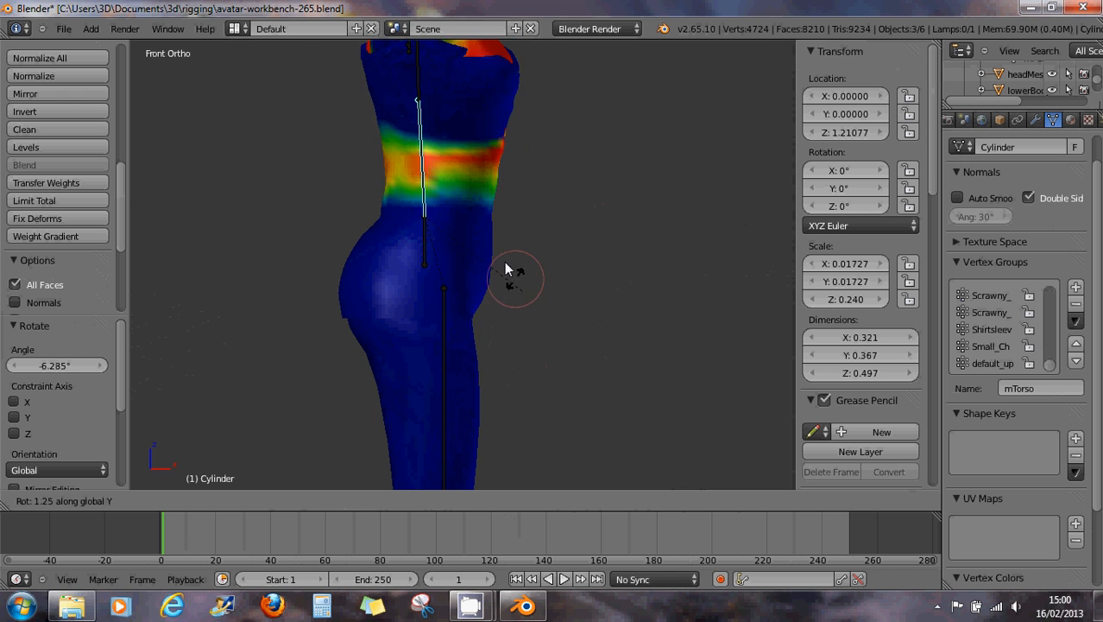
left_click(523, 333)
middle_click_drag(531, 343, 416, 151)
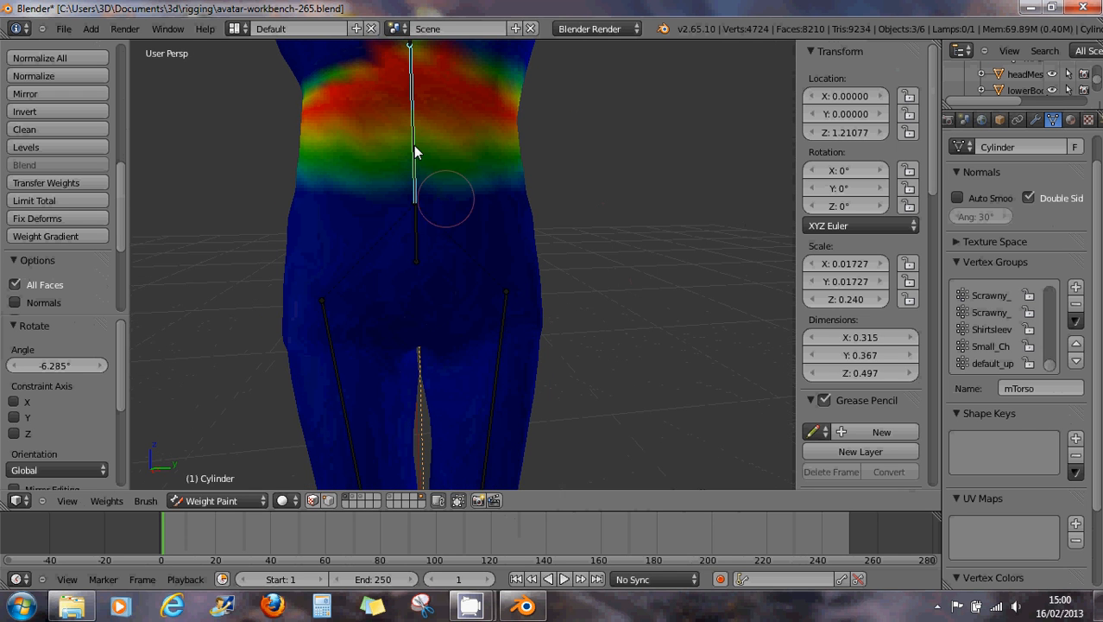
scroll(456, 229, "down", 2)
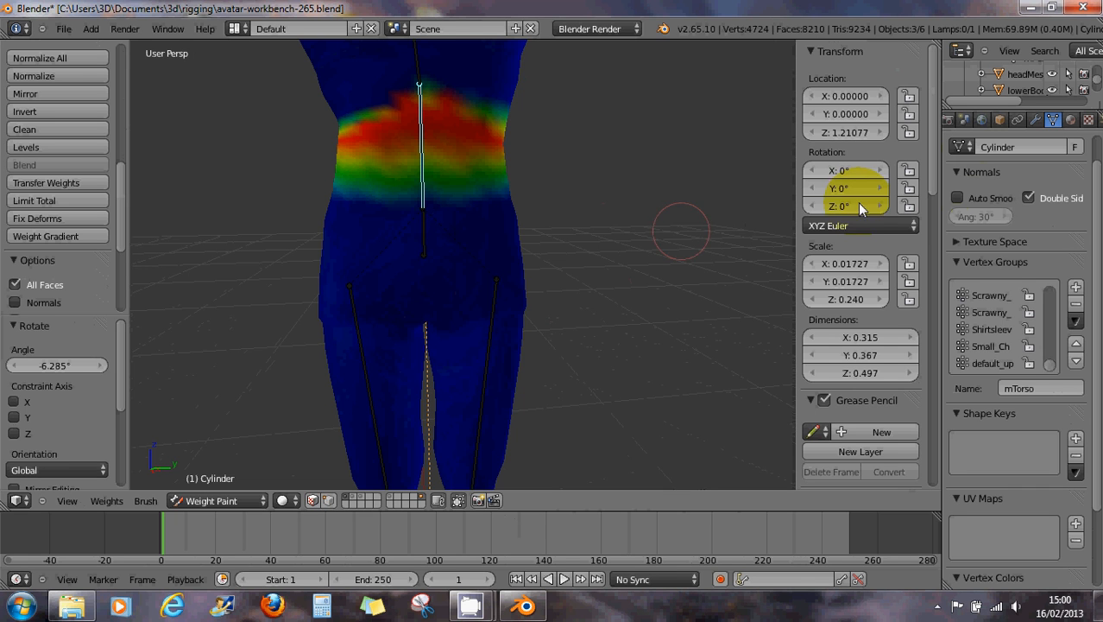
Step: Add a Subdivision Surface modifier to the dress cylinder, with Optimal Display enabled and 2 viewport subdivisions
left_click(1035, 120)
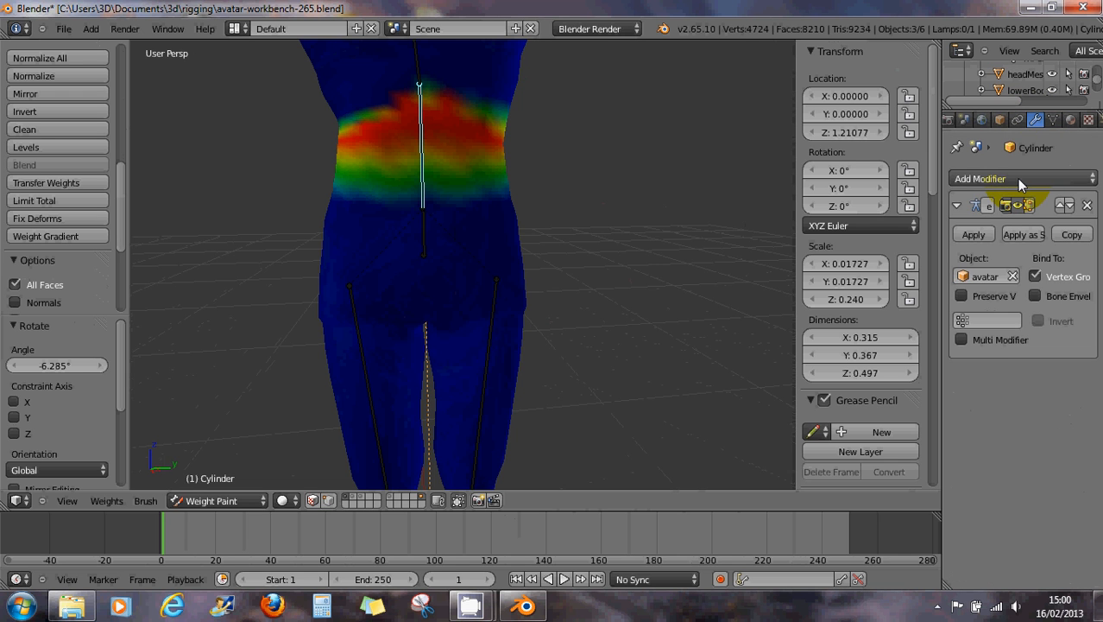
left_click(1011, 178)
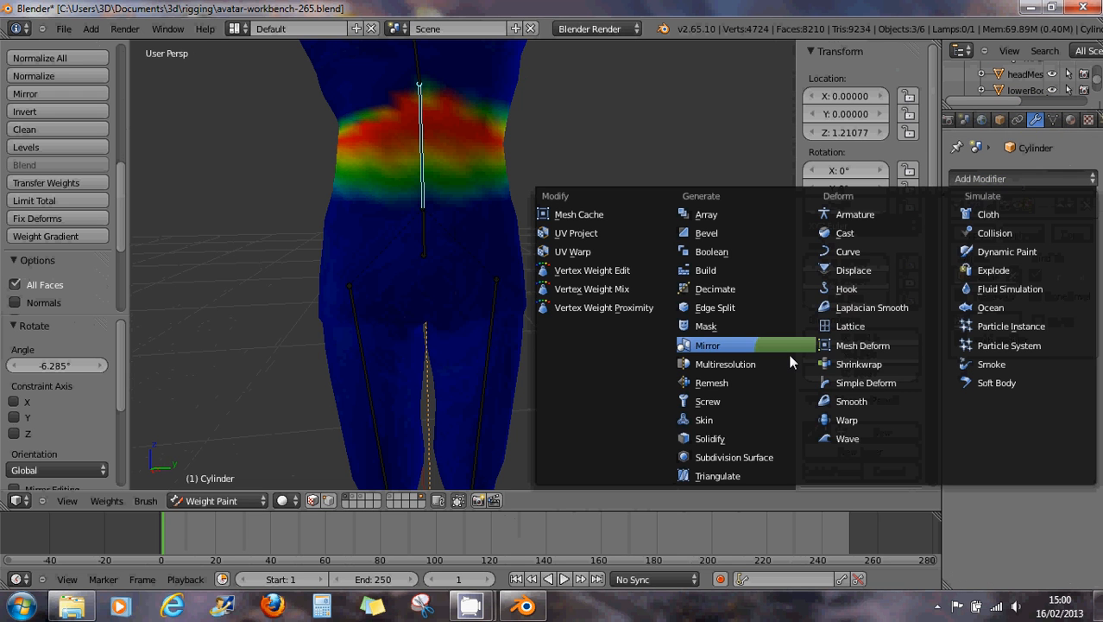
left_click(762, 457)
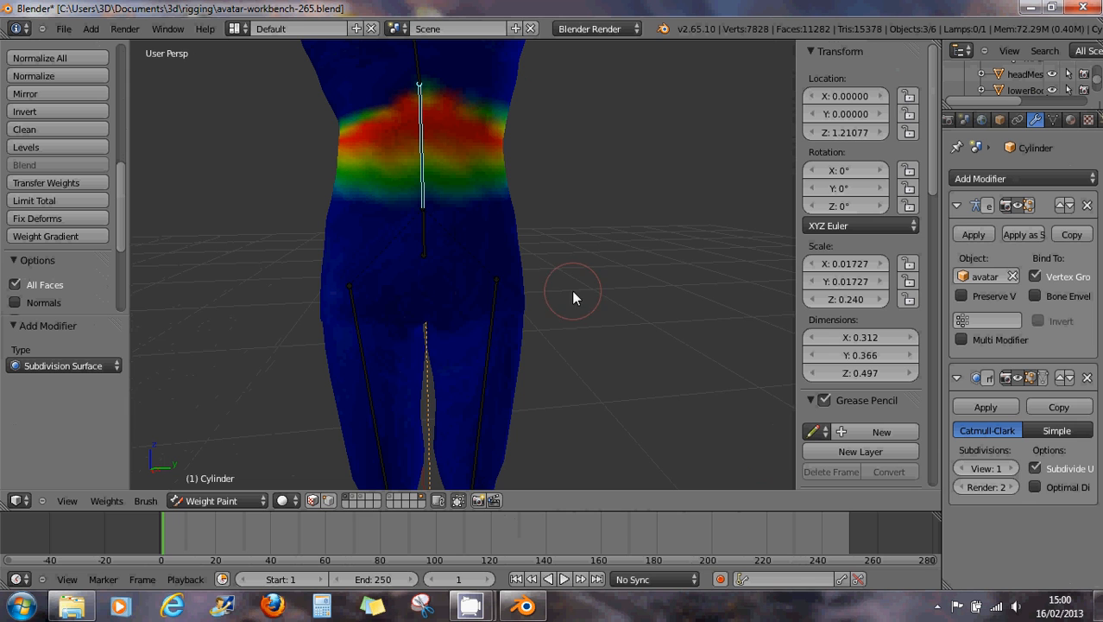
left_click_drag(466, 125, 377, 154)
left_click(1035, 487)
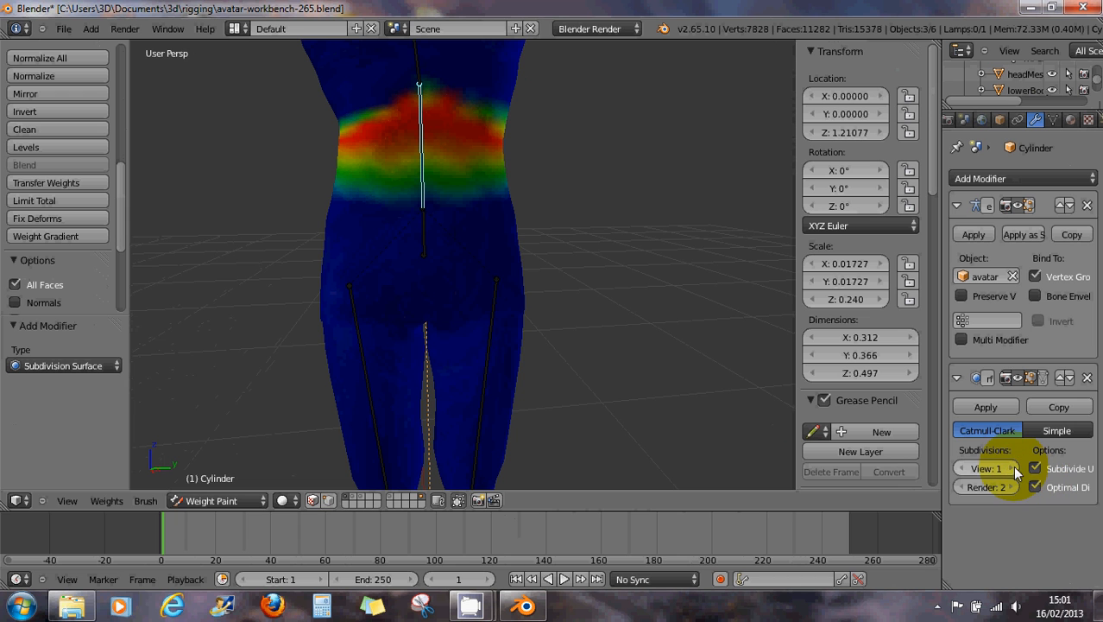
left_click(1010, 468)
Step: Test-rotate the mTorso bone around the global Y axis on the subdivided dress, and cancel the rotation
middle_click_drag(678, 270, 665, 234)
middle_click_drag(498, 169, 425, 170)
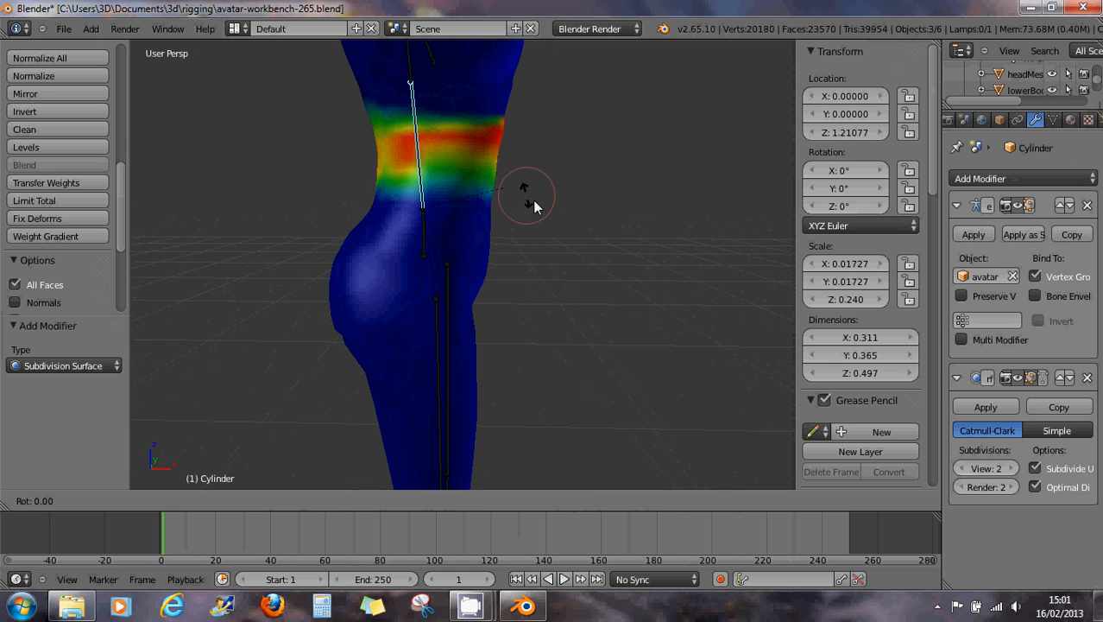
key("r")
key("y")
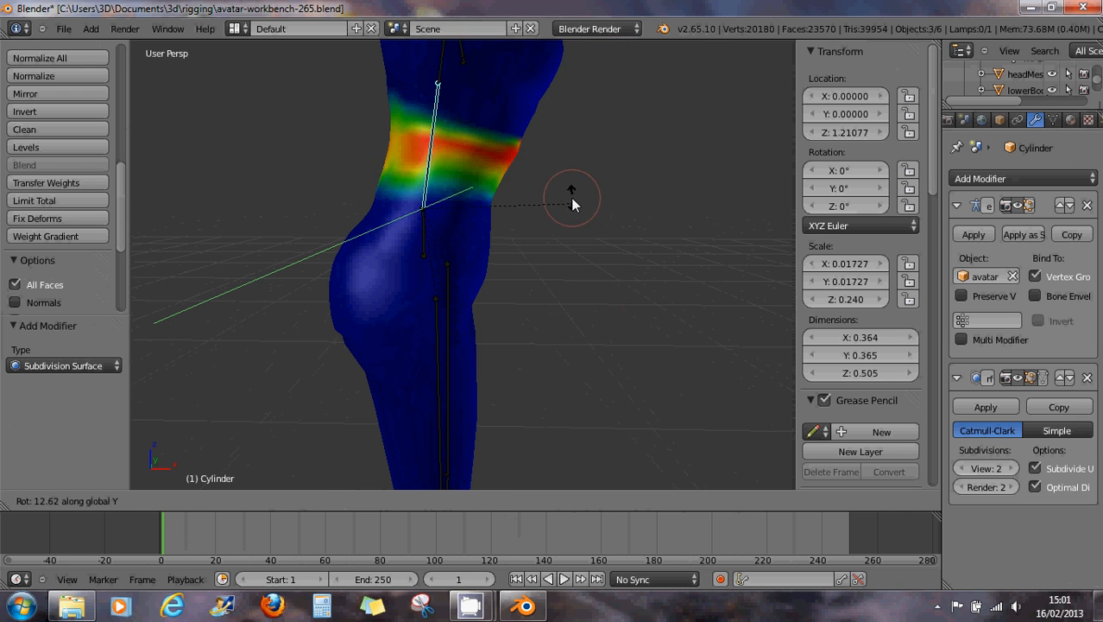
right_click(570, 244)
middle_click_drag(571, 245, 393, 237)
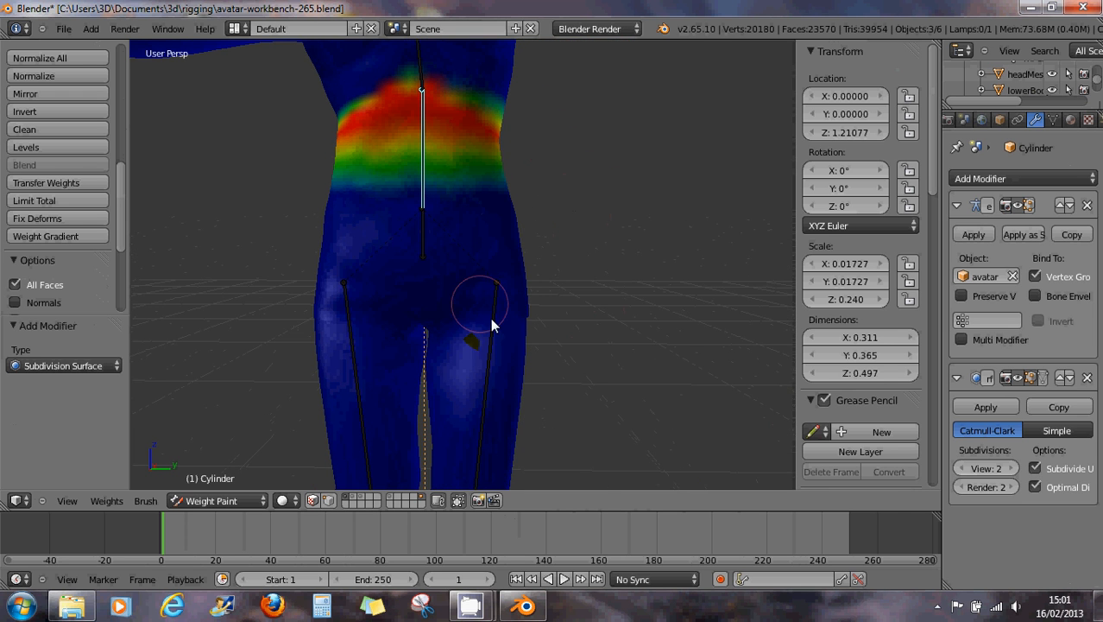
Step: Test-rotate the left hip bone around the global Y axis to inspect how the dress follows the raised leg, without keeping the rotation
mouse_move(566, 312)
middle_mouse_down()
mouse_move(463, 322)
mouse_move(421, 360)
middle_mouse_up()
right_click(438, 343)
key("r")
key("y")
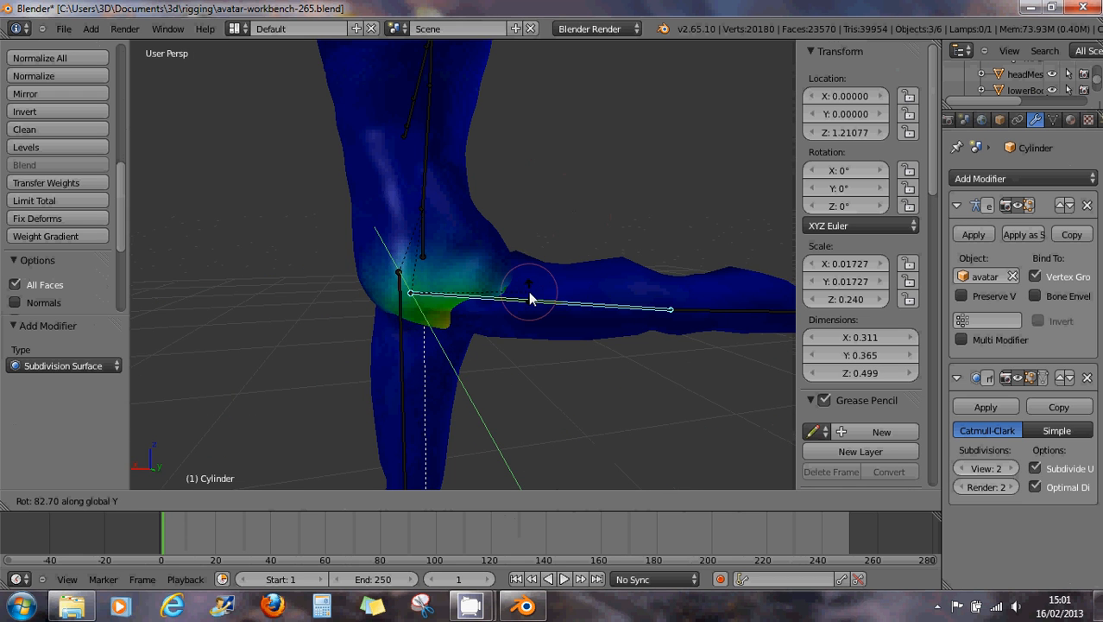
left_click(432, 356)
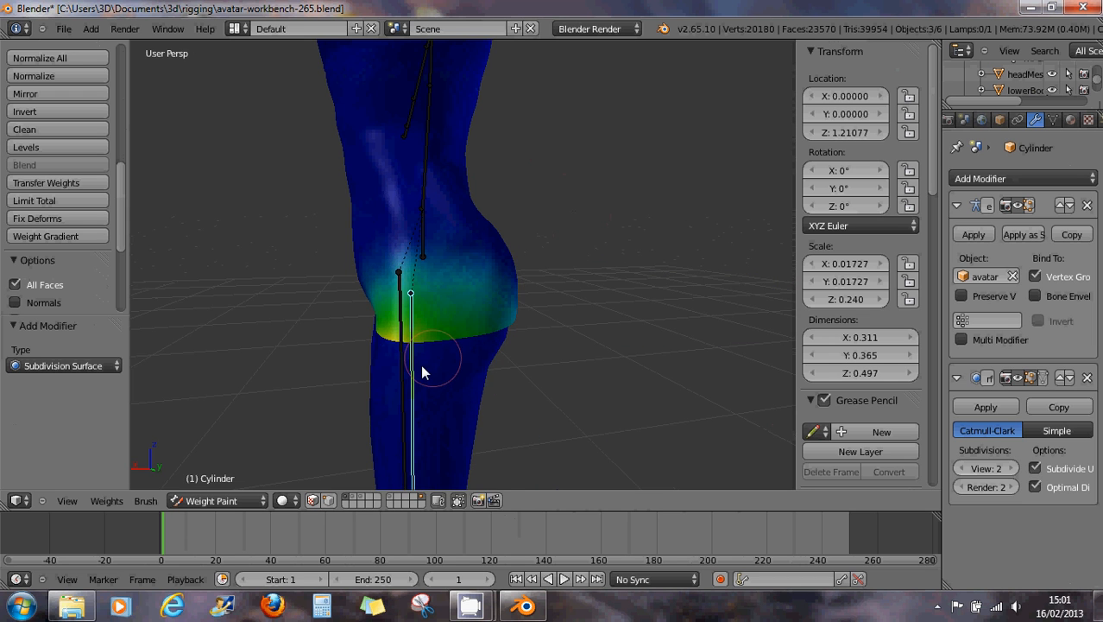
Step: Rotate the left hip bone by about 71° around the global X axis and examine the dress around the raised thigh
middle_click_drag(496, 377, 545, 371)
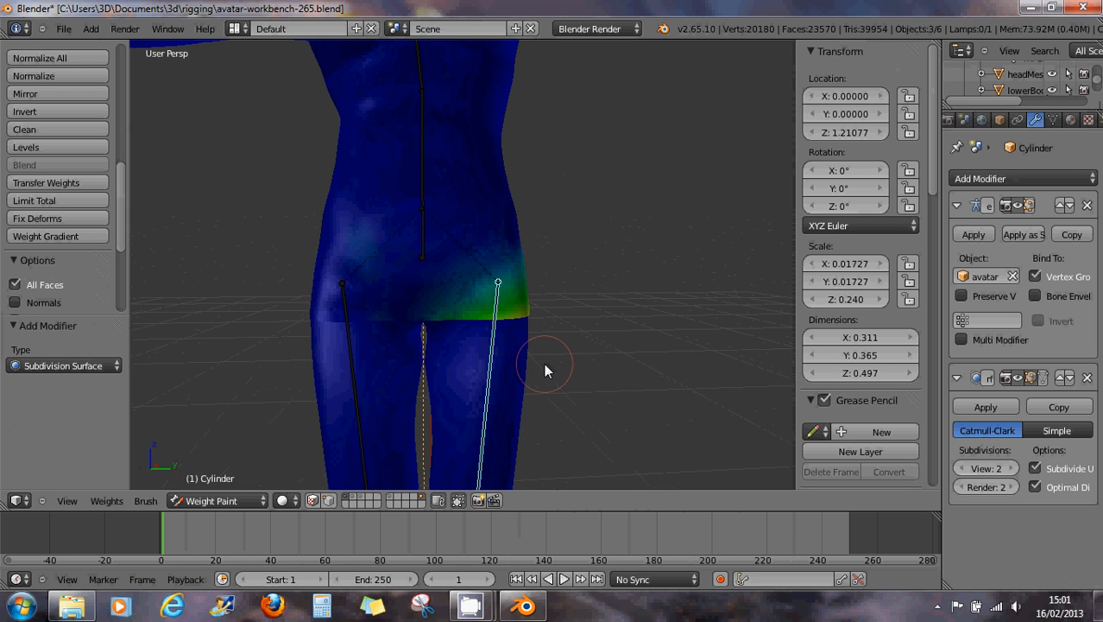
key("r")
key("y")
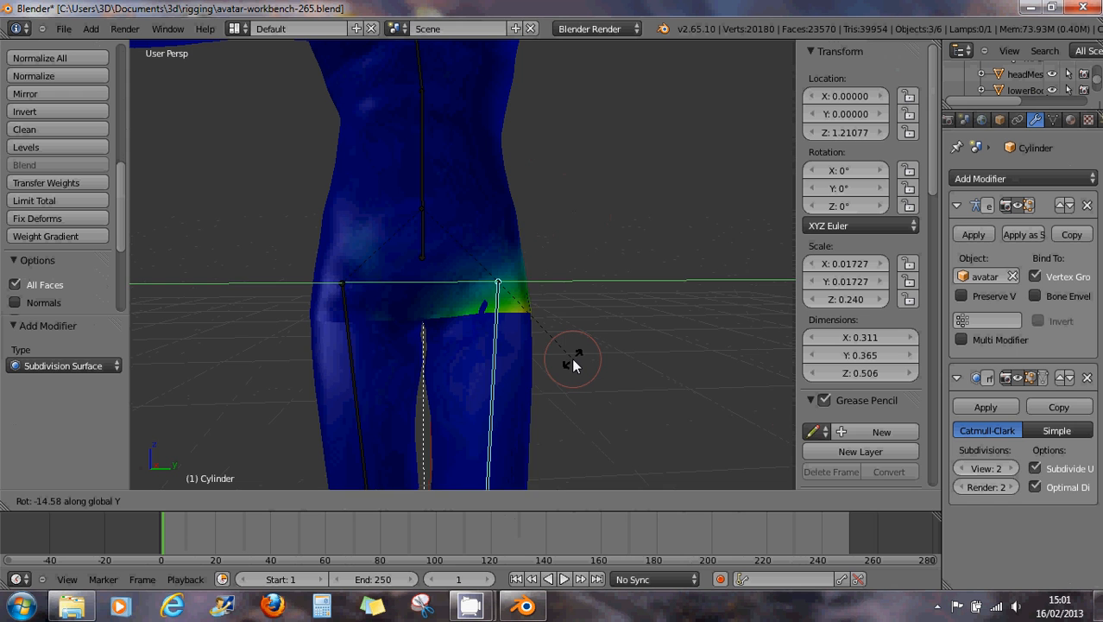
key("x")
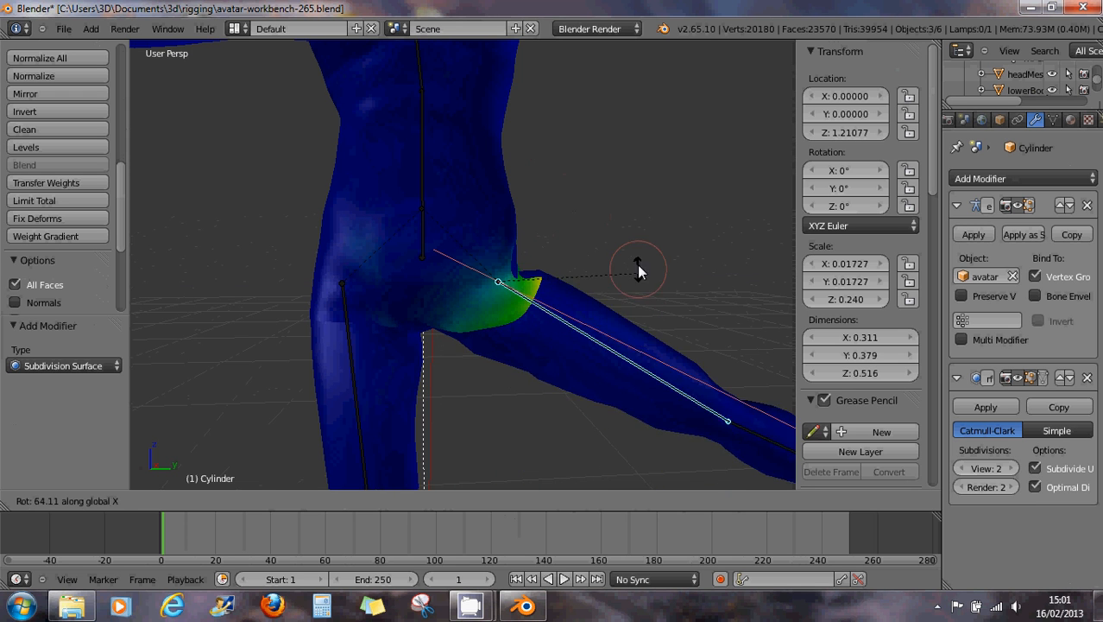
left_click(636, 255)
middle_click_drag(586, 284, 496, 324)
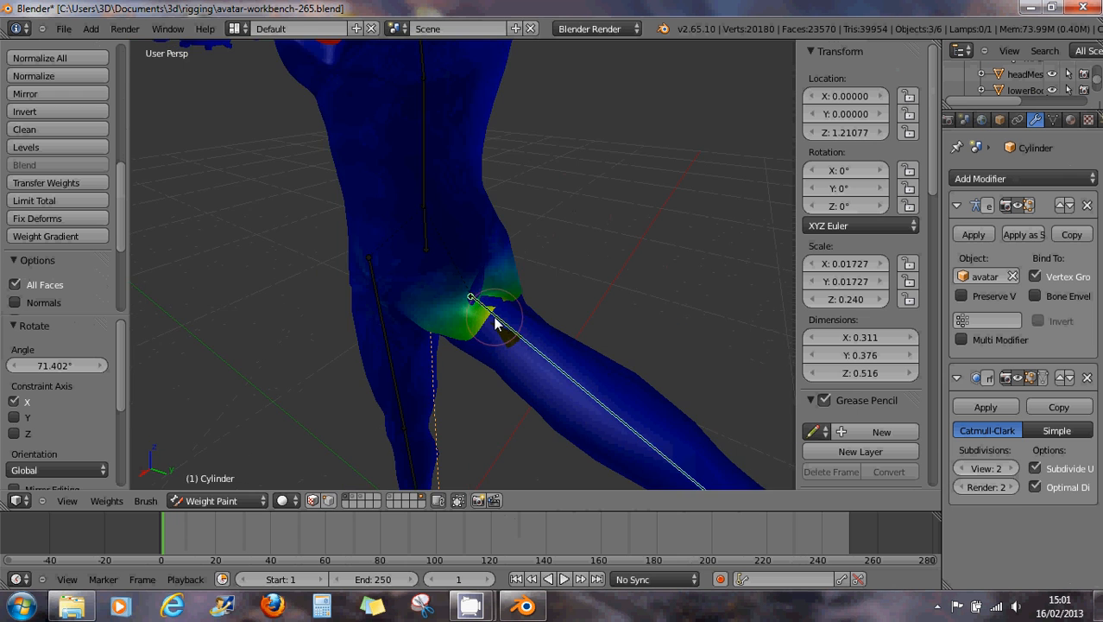
scroll(494, 323, "up", 3)
middle_click_drag(542, 294, 291, 327)
middle_click_drag(382, 330, 459, 290)
scroll(345, 310, "down", 4)
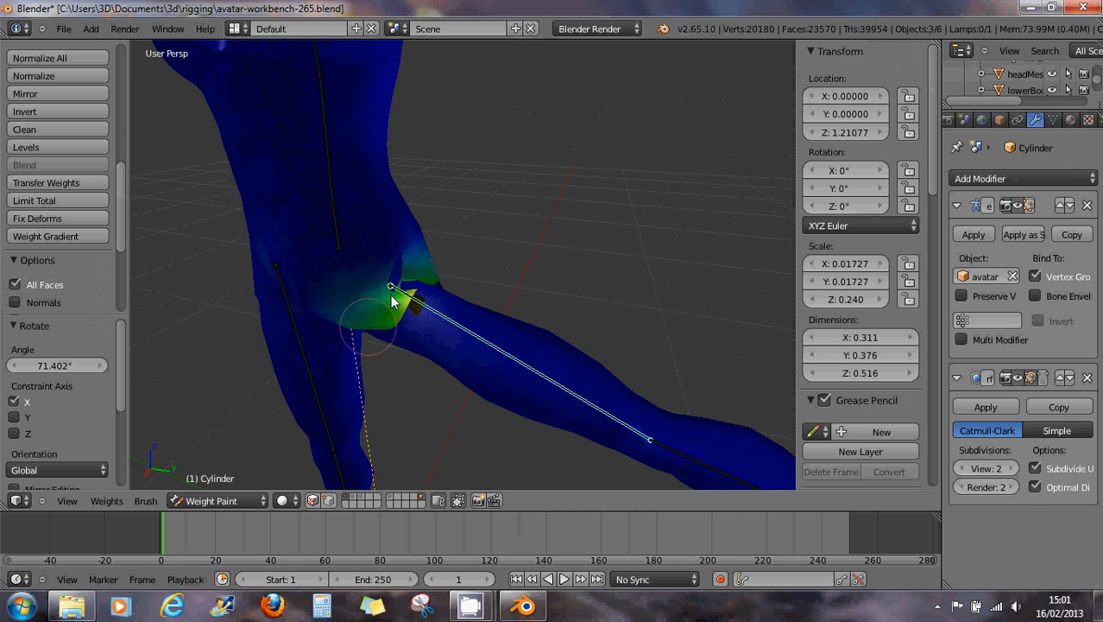
scroll(402, 285, "up", 3)
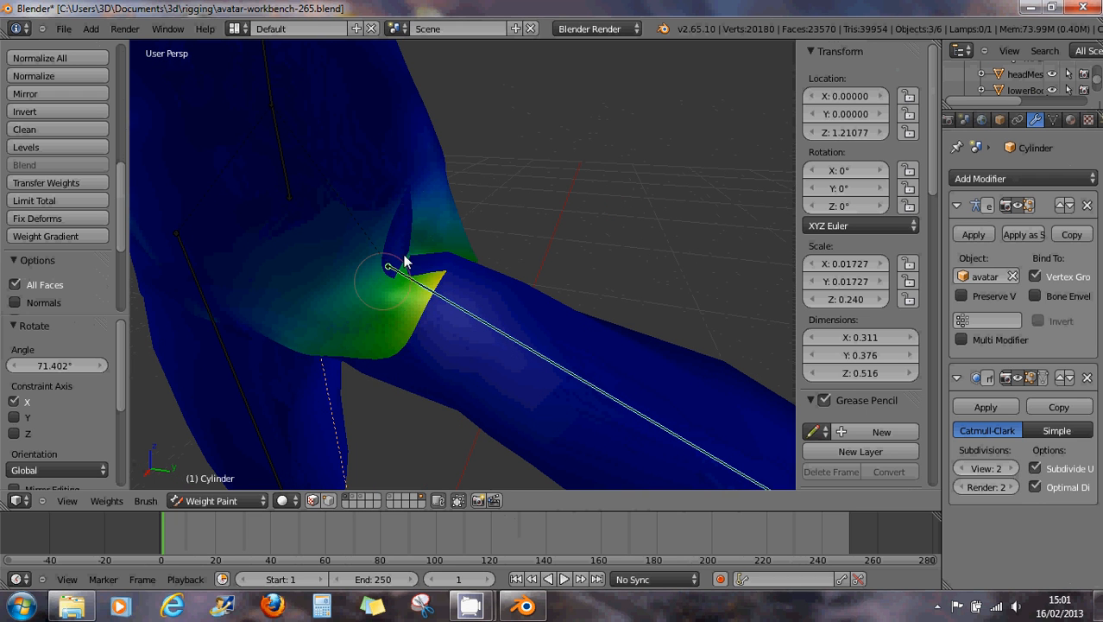
middle_click_drag(377, 315, 409, 296)
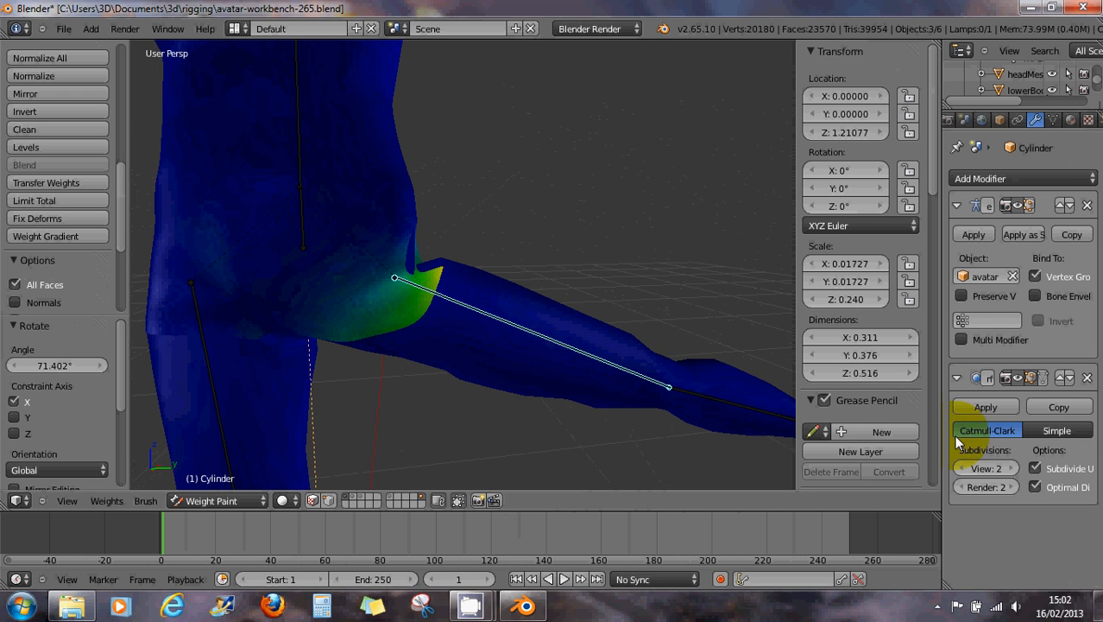
Step: Compare the dress's smoothness at lower and higher viewport subdivision levels, including 0, and return the level to 2
left_click(961, 467)
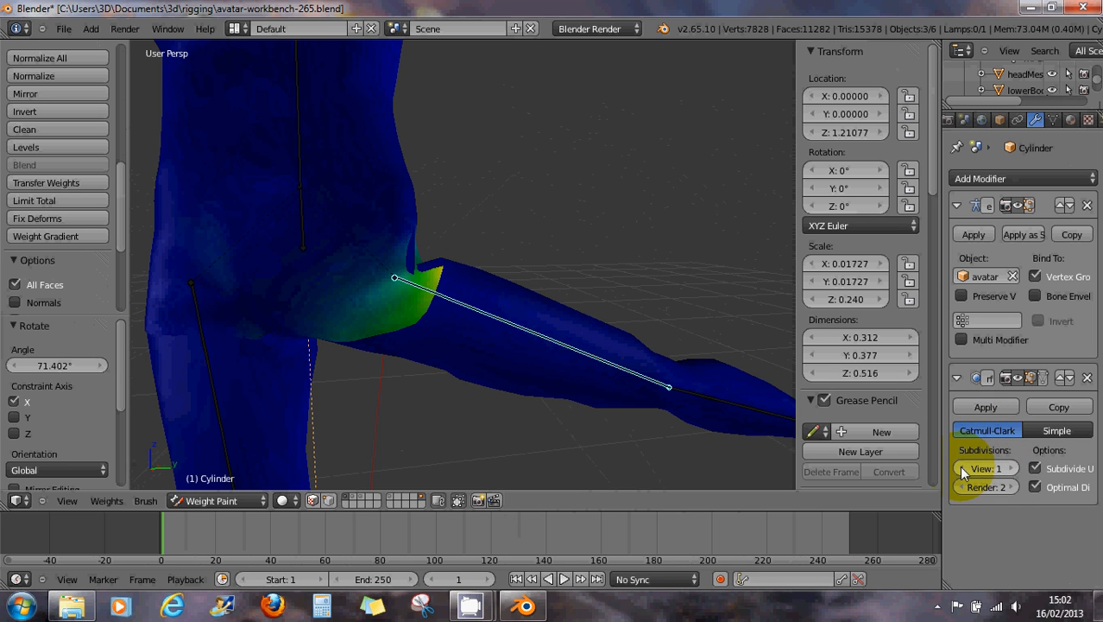
left_click(1007, 466)
left_click(1008, 466)
left_click(960, 468)
left_click(961, 467)
left_click(960, 468)
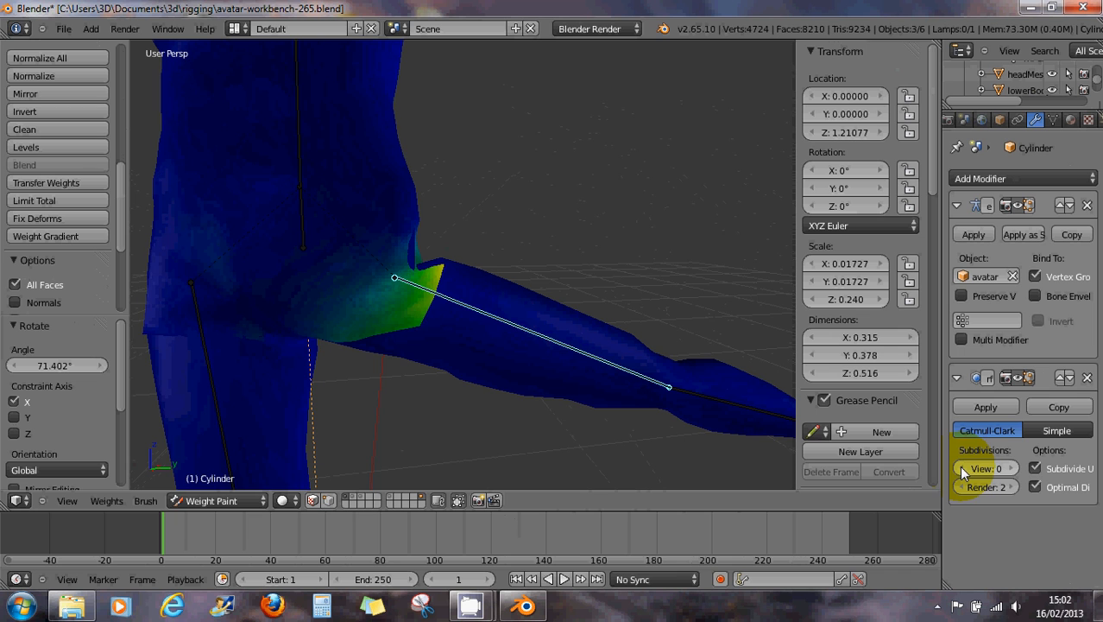
left_click(1010, 466)
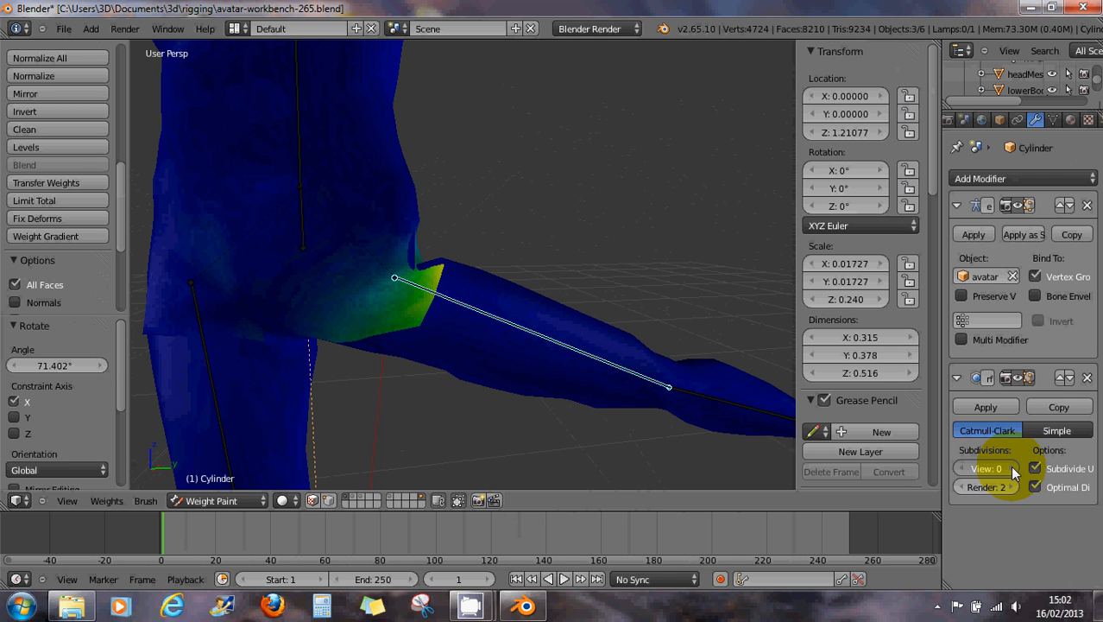
left_click(1010, 465)
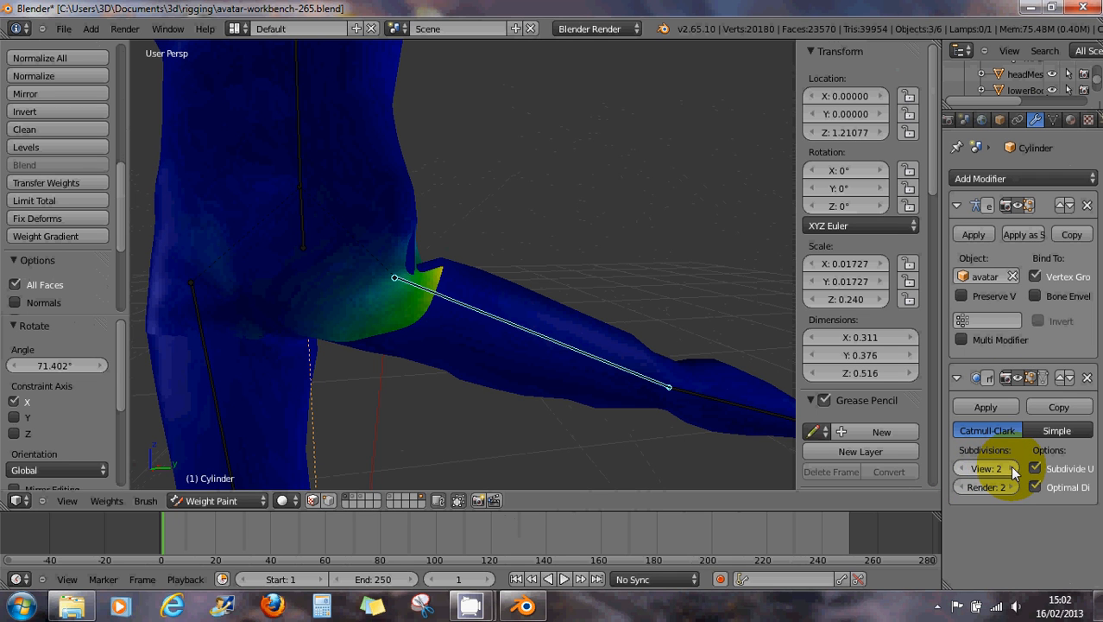
Step: Move the dress cylinder's Subdivision Surface modifier above the Armature modifier and check the posed avatar
left_click(1062, 378)
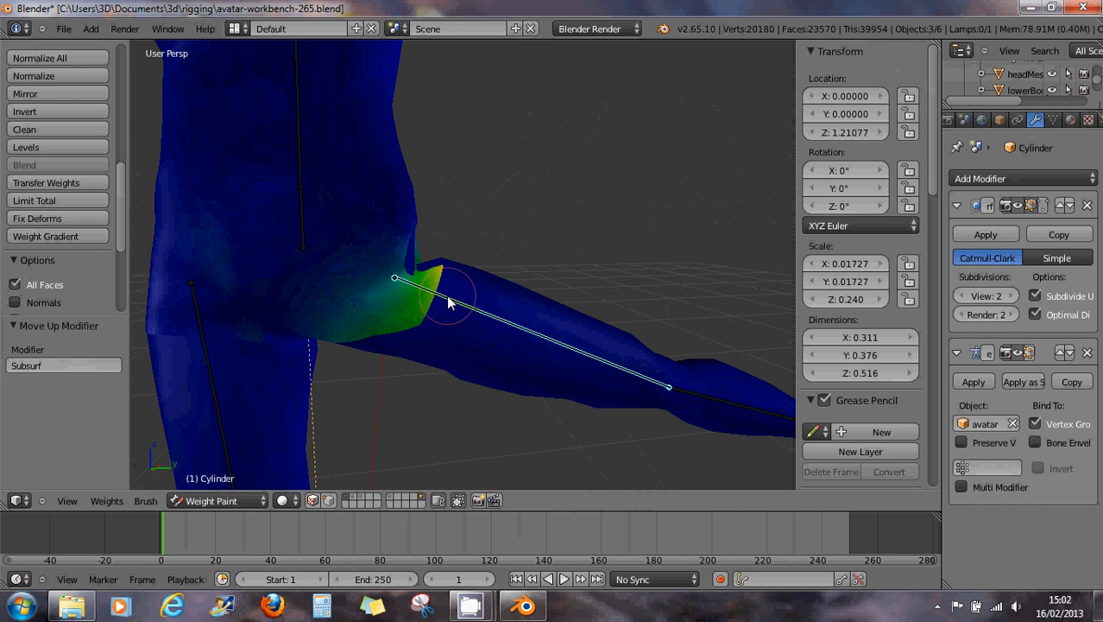
middle_click_drag(387, 321, 337, 304)
scroll(337, 308, "down", 5)
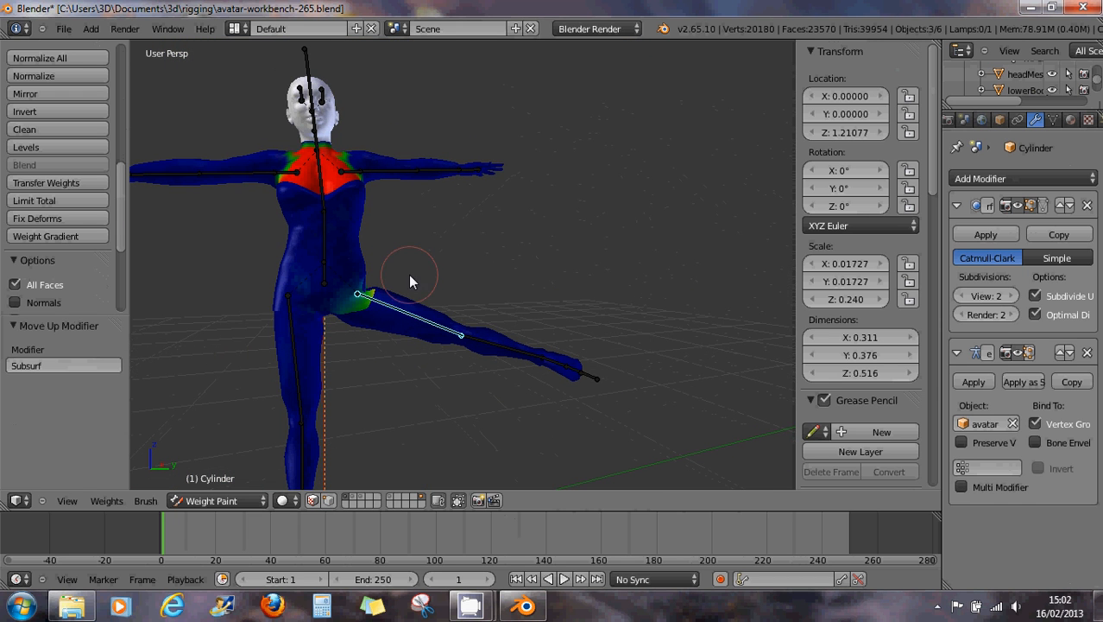
Step: Close the 3D program without saving the file
left_click(1083, 8)
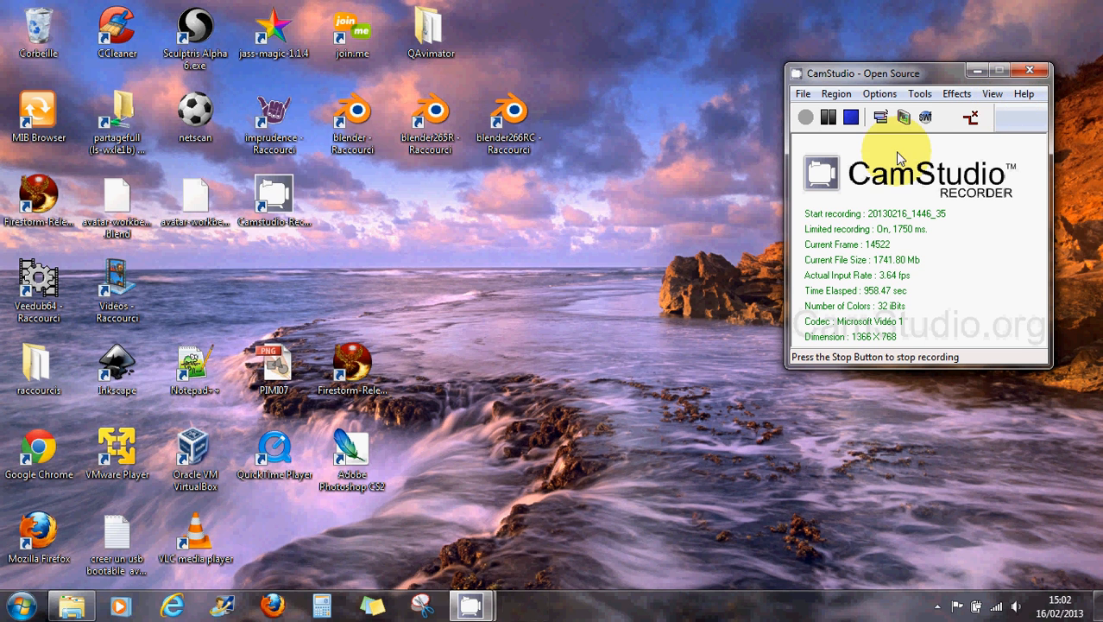